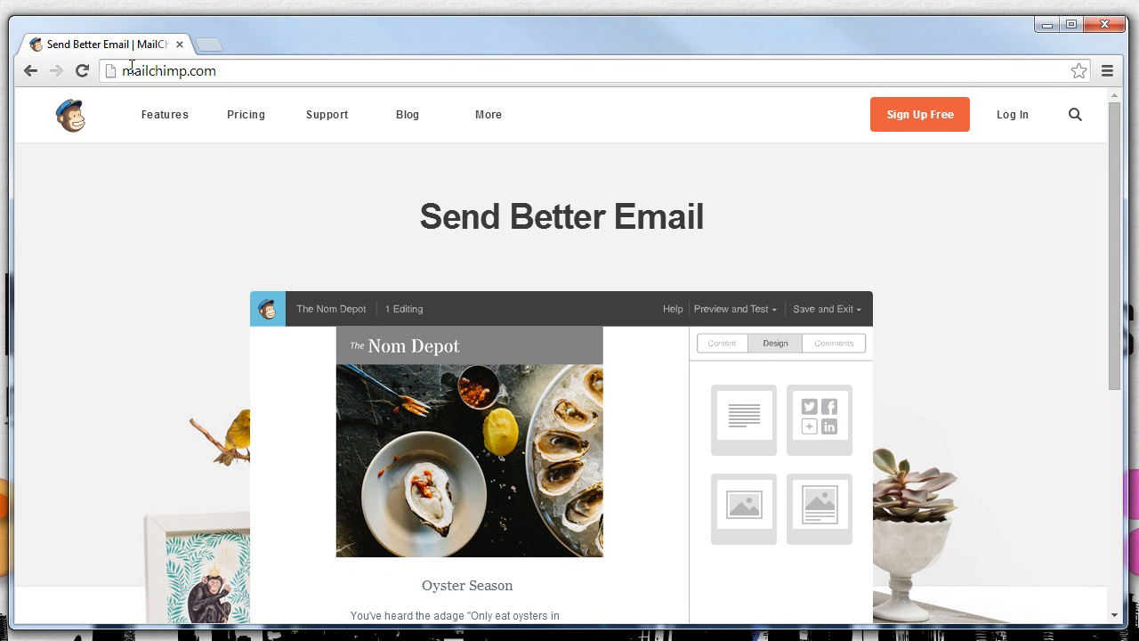
- Log in to MailChimp with the account username and password, and postpone the account security verification
{"action": "left_click_drag", "start_coordinate": [124, 71], "coordinate": [235, 55]}
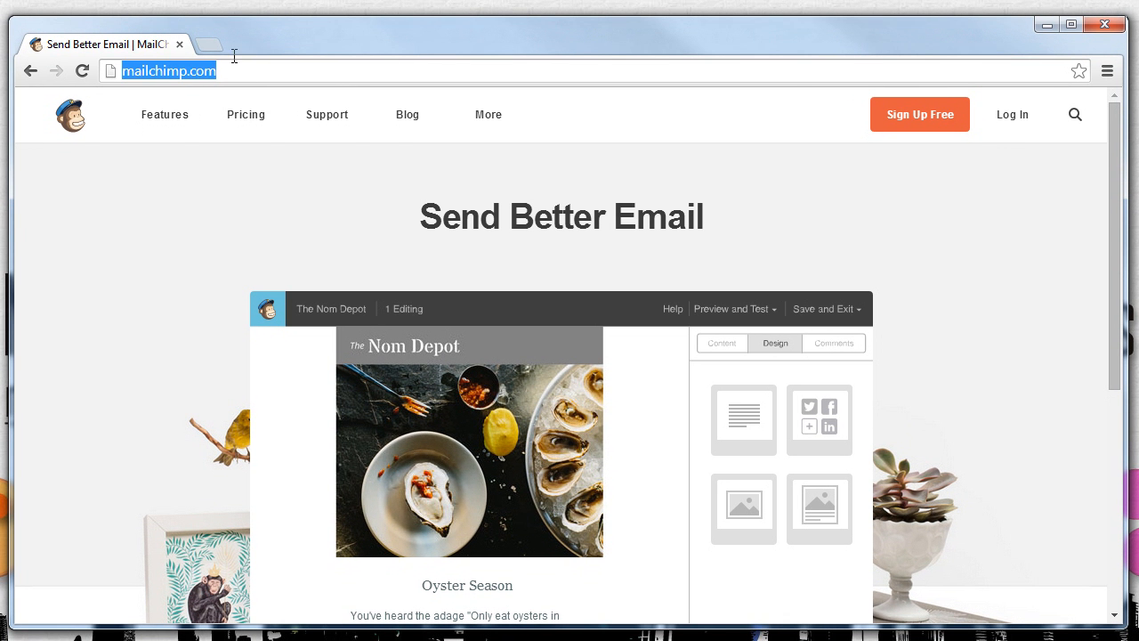
{"action": "left_click", "coordinate": [1013, 116]}
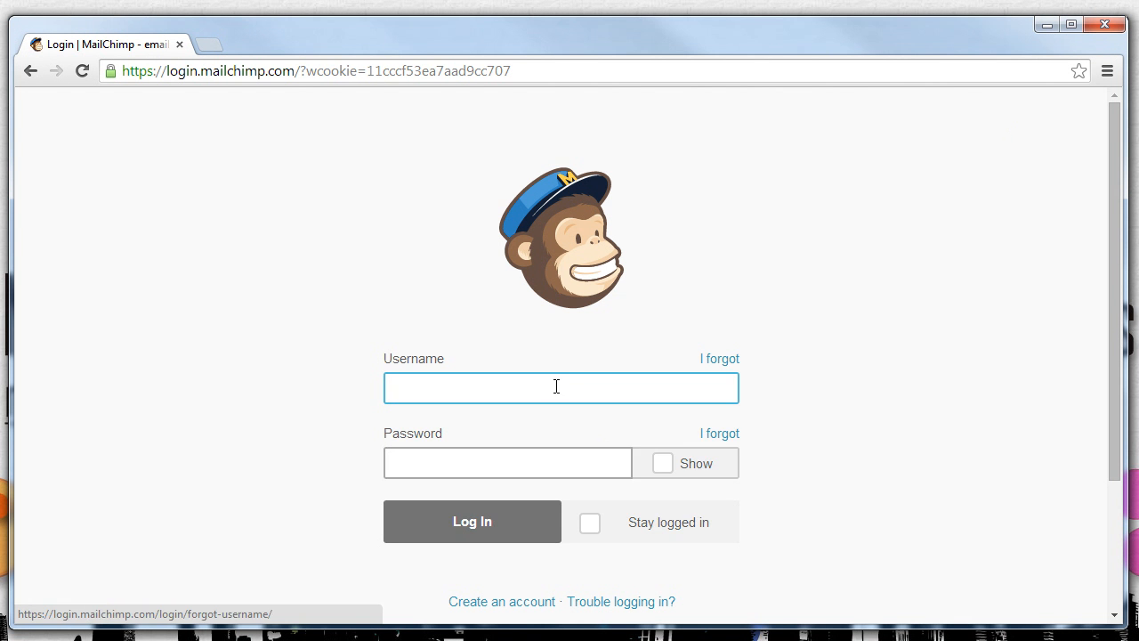
{"action": "left_click", "coordinate": [555, 379]}
{"action": "type", "text": "wpc"}
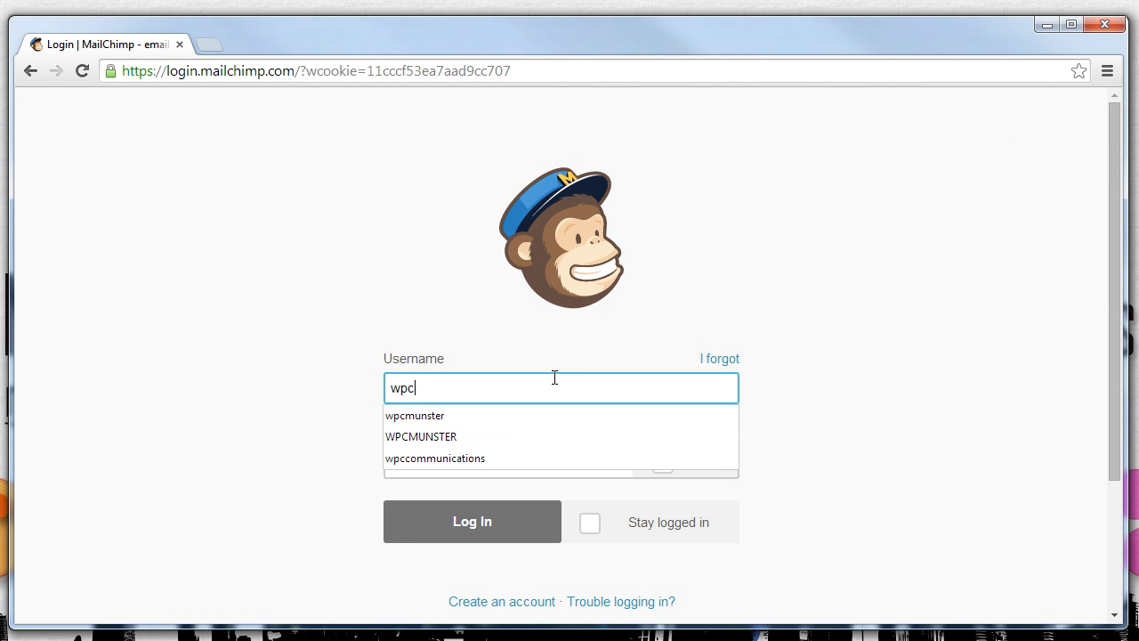
{"action": "key", "text": "Down"}
{"action": "key", "text": "Down"}
{"action": "key", "text": "Down"}
{"action": "key", "text": "Tab"}
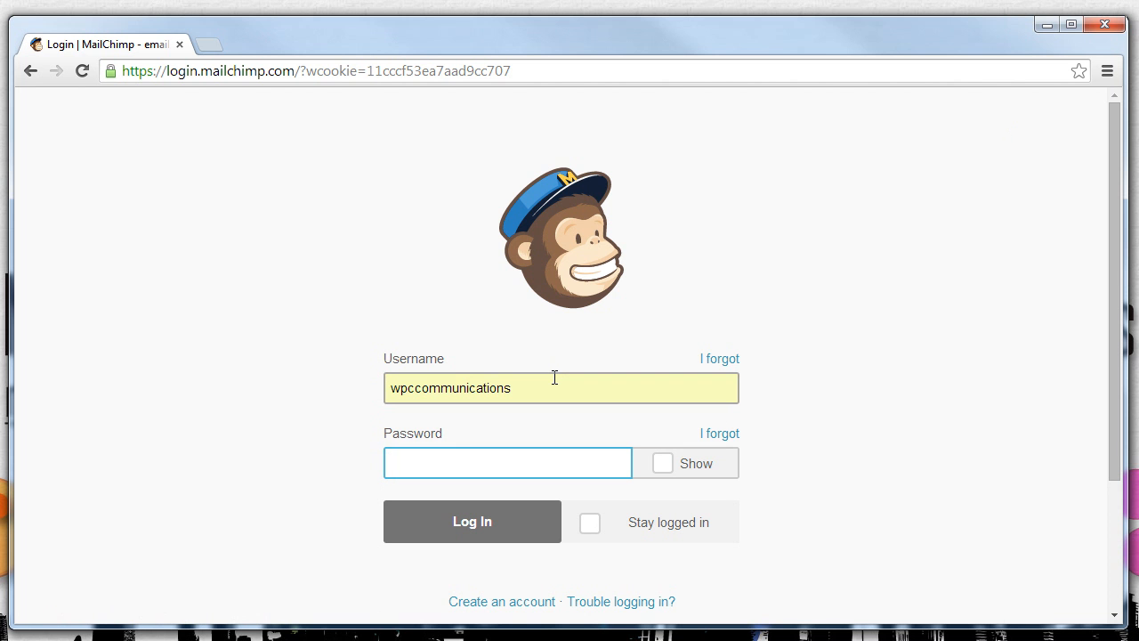
{"action": "type", "text": "••••••••••••••••"}
{"action": "key", "text": "Return"}
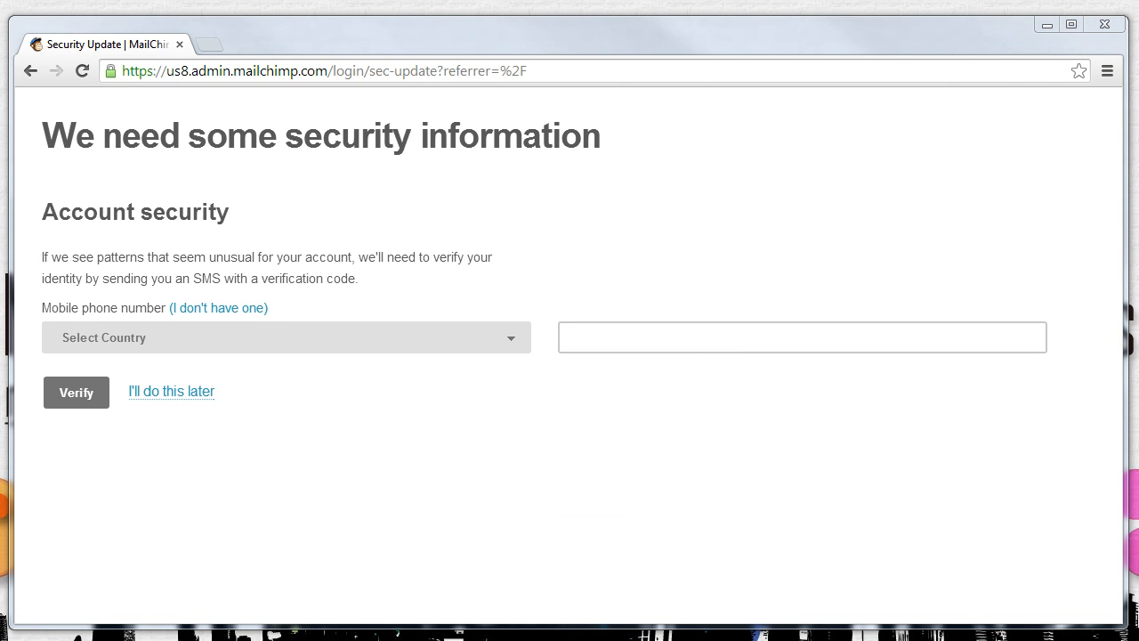
{"action": "left_click", "coordinate": [178, 397]}
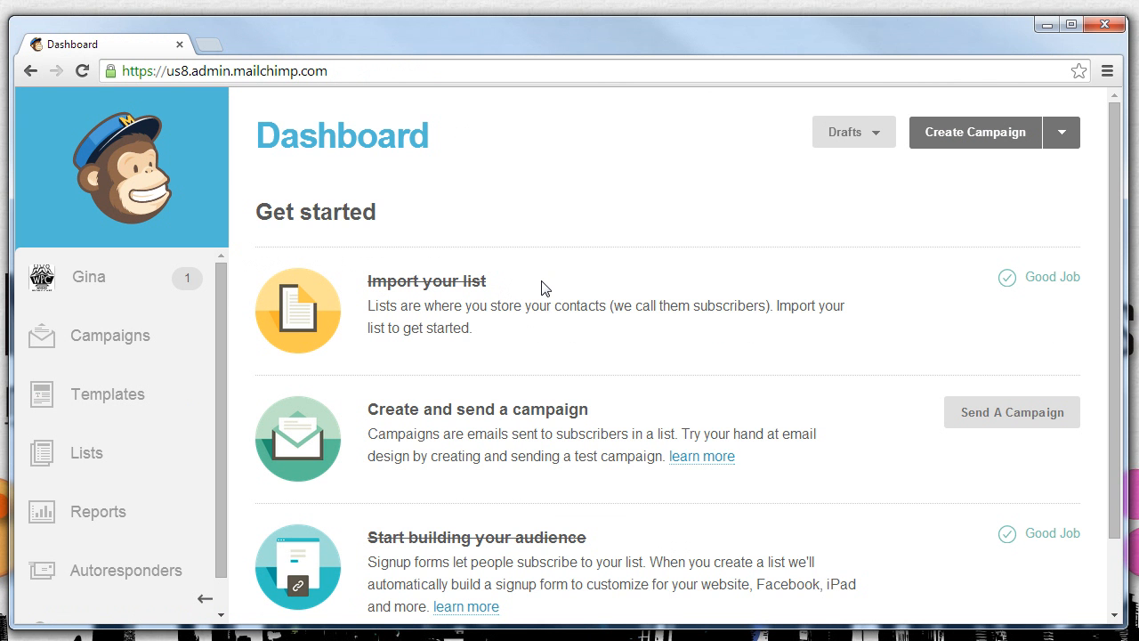
- Delete the campaign titled Untitled from the campaigns list, confirming the deletion with DELETE
{"action": "scroll", "coordinate": [544, 287], "scroll_direction": "down", "scroll_amount": 1}
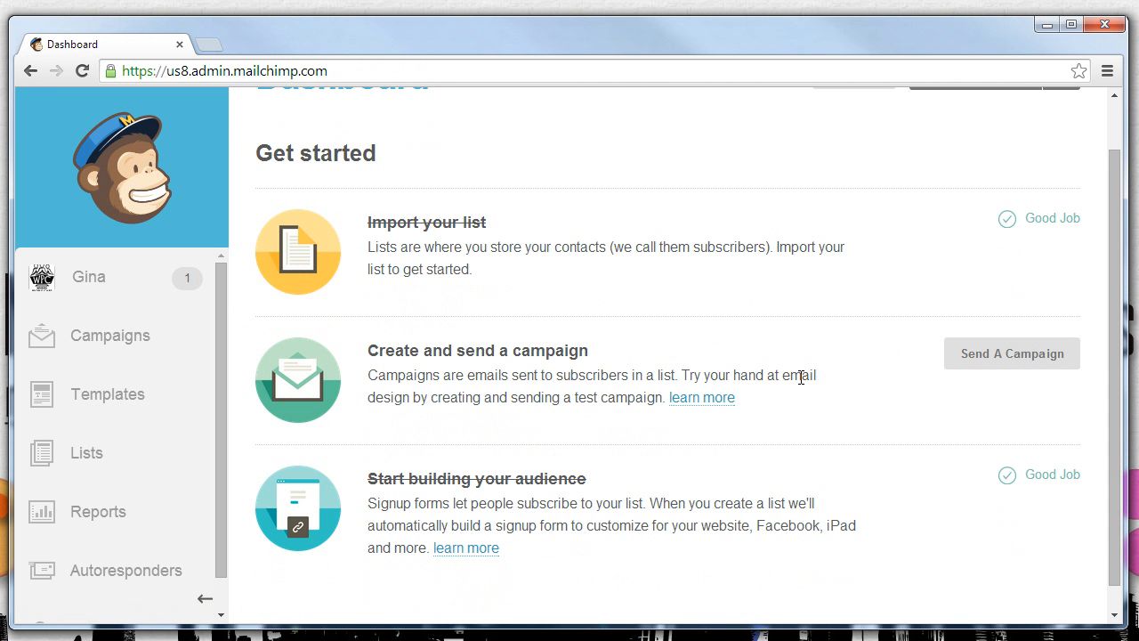
{"action": "left_click", "coordinate": [138, 335]}
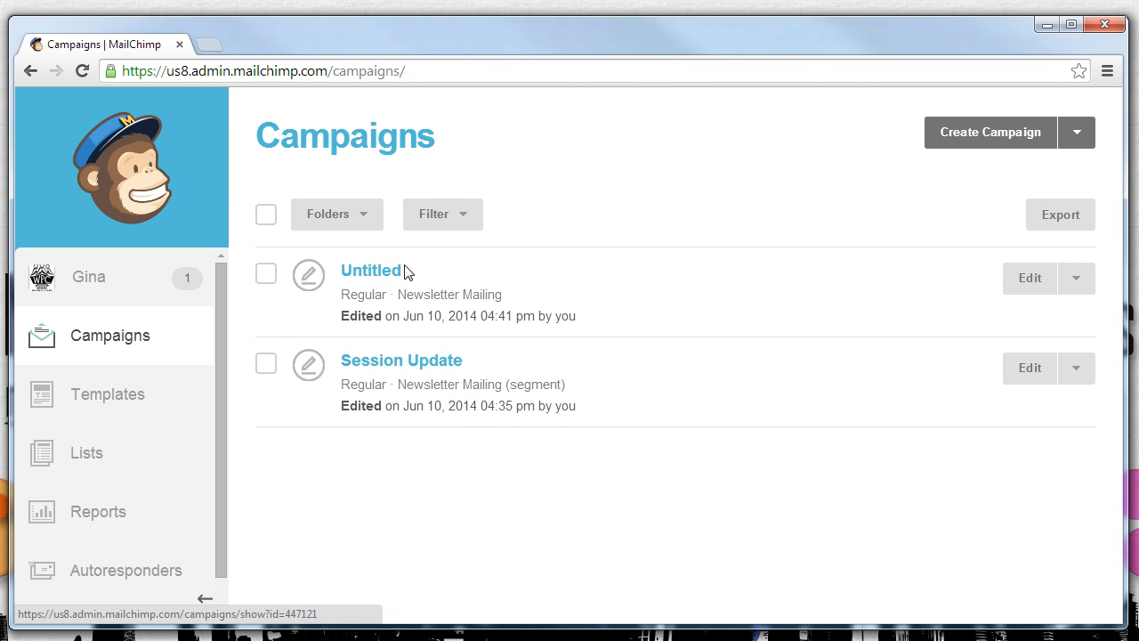
{"action": "left_click", "coordinate": [269, 276]}
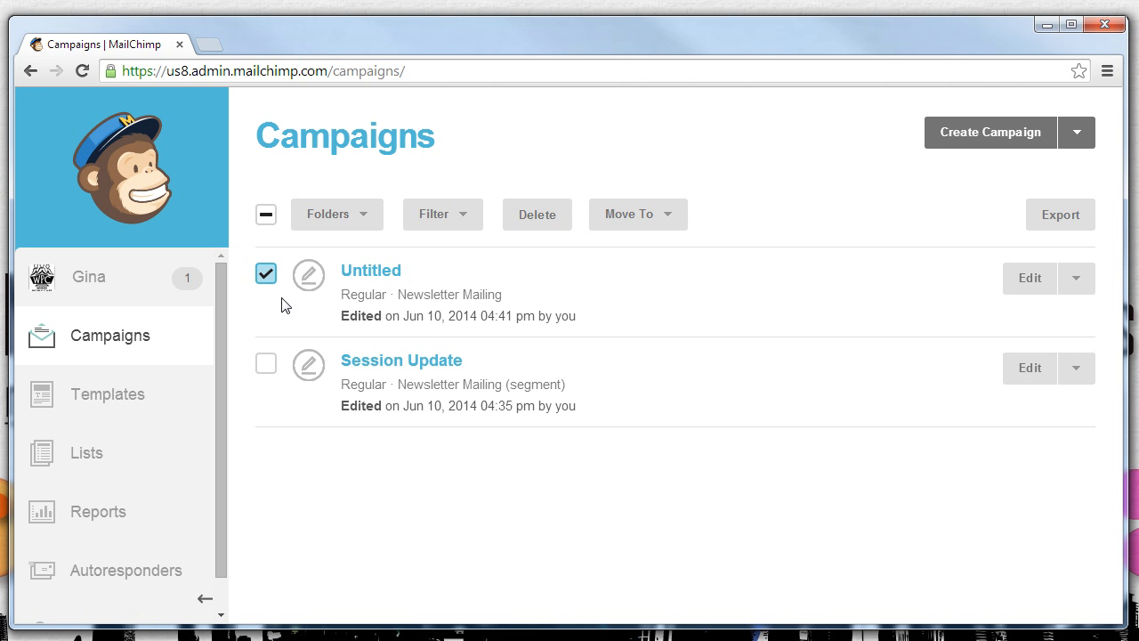
{"action": "left_click", "coordinate": [537, 221]}
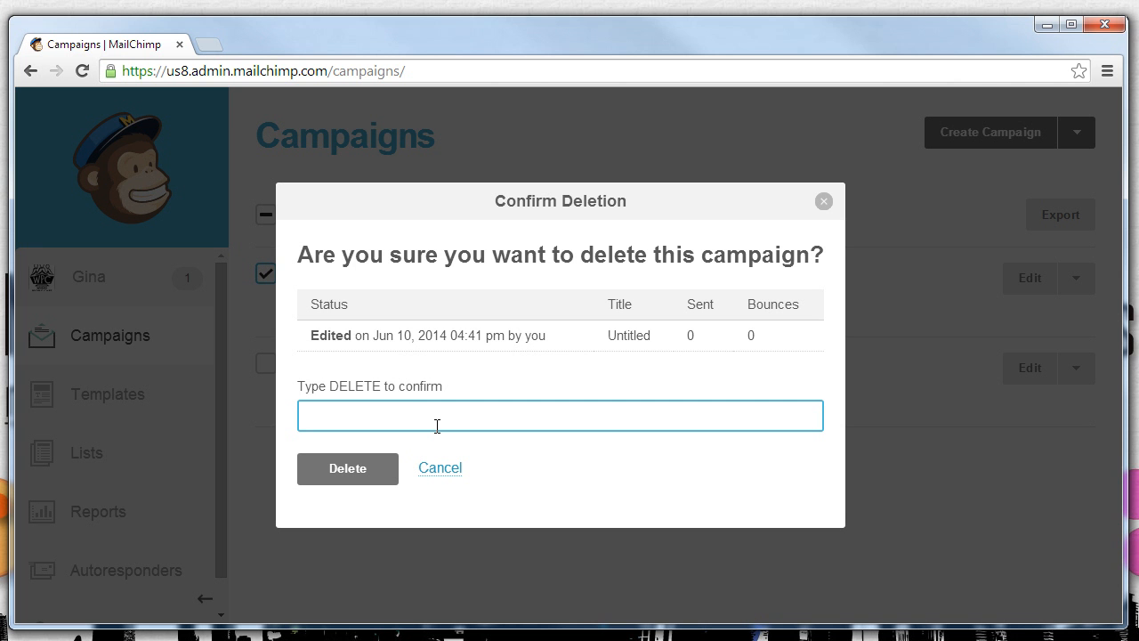
{"action": "type", "text": "Del"}
{"action": "key", "text": "BackSpace"}
{"action": "key", "text": "BackSpace"}
{"action": "type", "text": "ELETE"}
{"action": "left_click", "coordinate": [343, 481]}
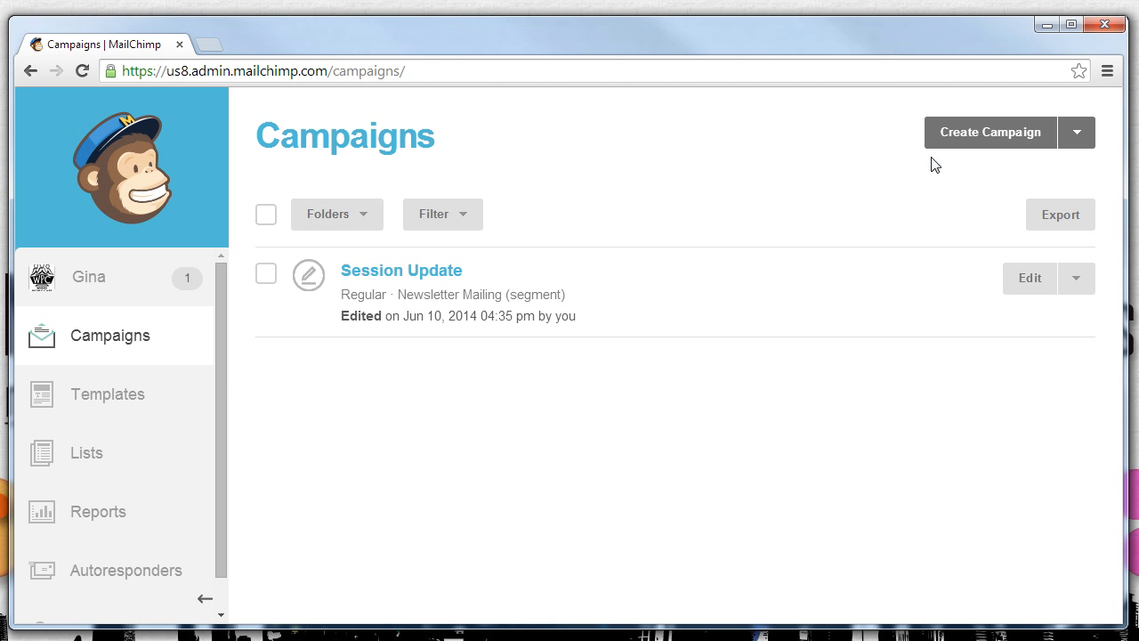
- Create a new campaign of the Regular ol' Campaign type after reviewing the descriptions of the available types
{"action": "left_click", "coordinate": [976, 136]}
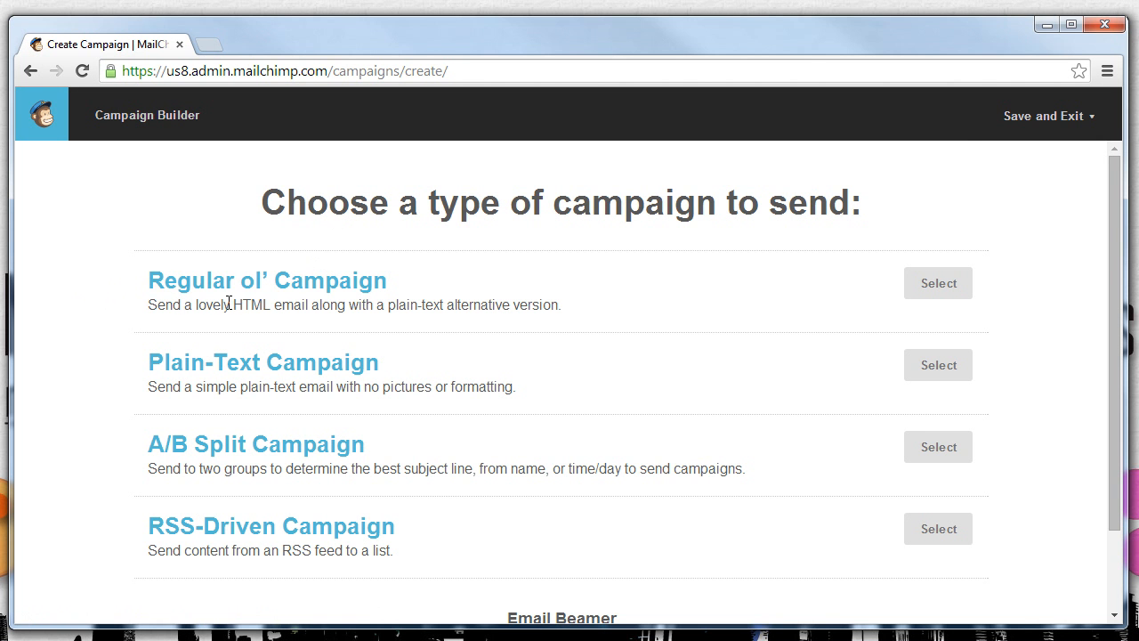
{"action": "left_click_drag", "start_coordinate": [231, 302], "coordinate": [569, 306]}
{"action": "left_click", "coordinate": [569, 305]}
{"action": "left_click_drag", "start_coordinate": [143, 364], "coordinate": [527, 389]}
{"action": "left_click", "coordinate": [528, 388]}
{"action": "left_click_drag", "start_coordinate": [139, 276], "coordinate": [577, 308]}
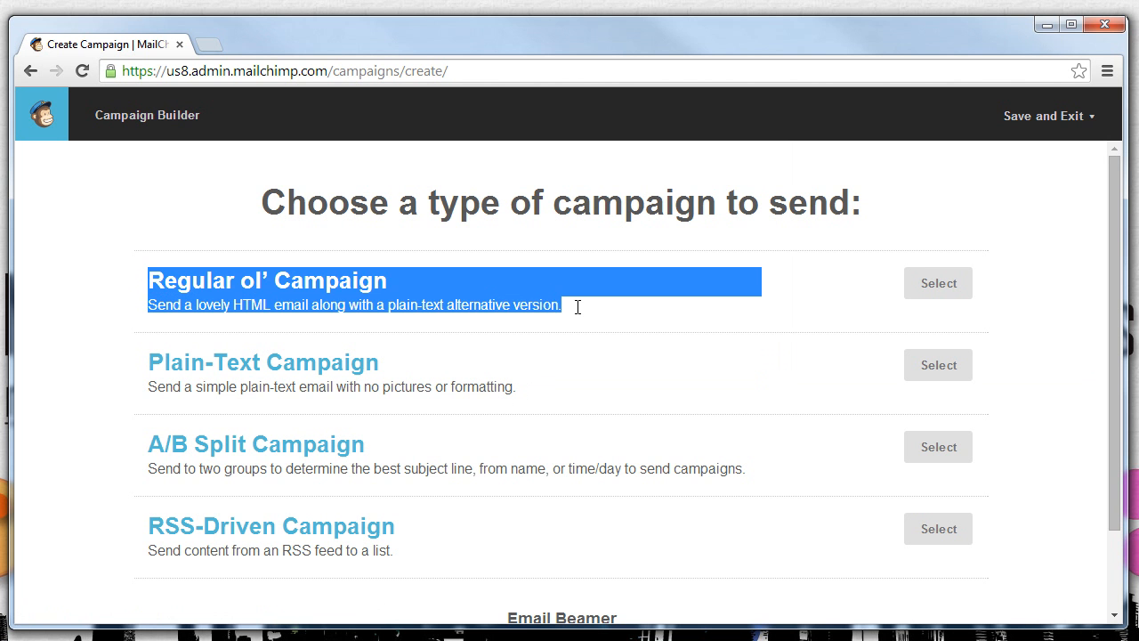
{"action": "left_click", "coordinate": [578, 307]}
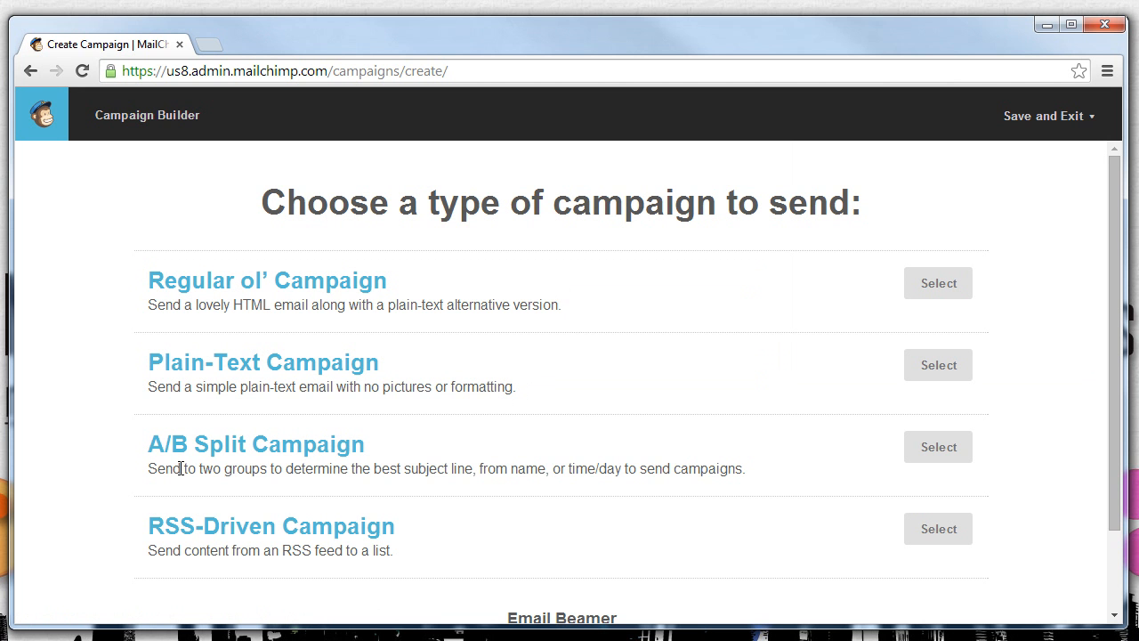
{"action": "left_click_drag", "start_coordinate": [181, 468], "coordinate": [469, 462]}
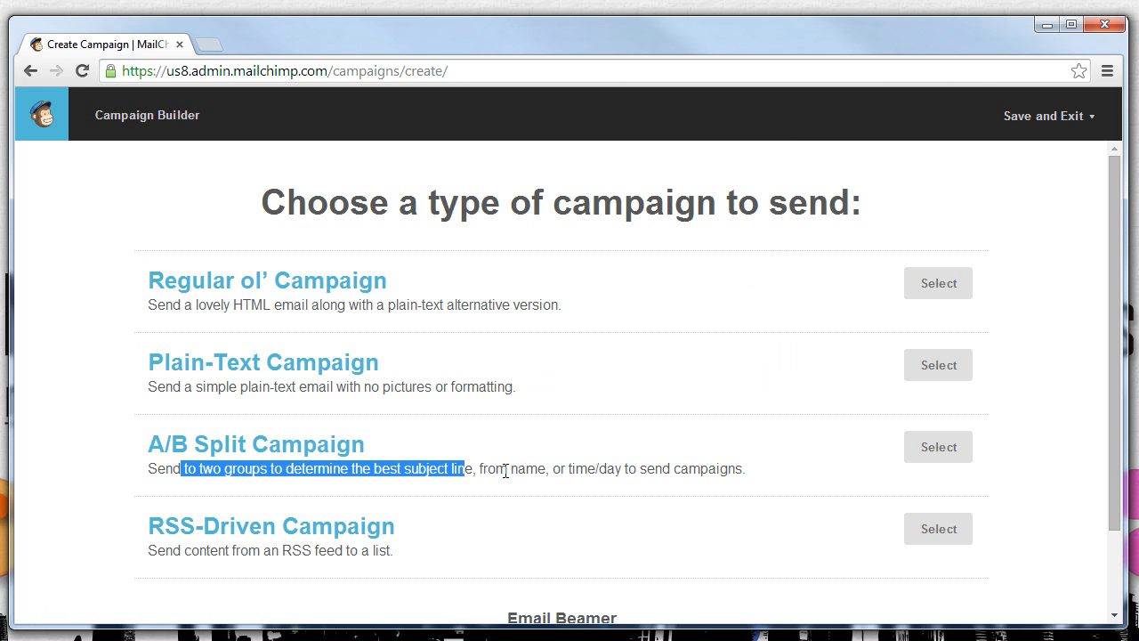
{"action": "left_click", "coordinate": [796, 475]}
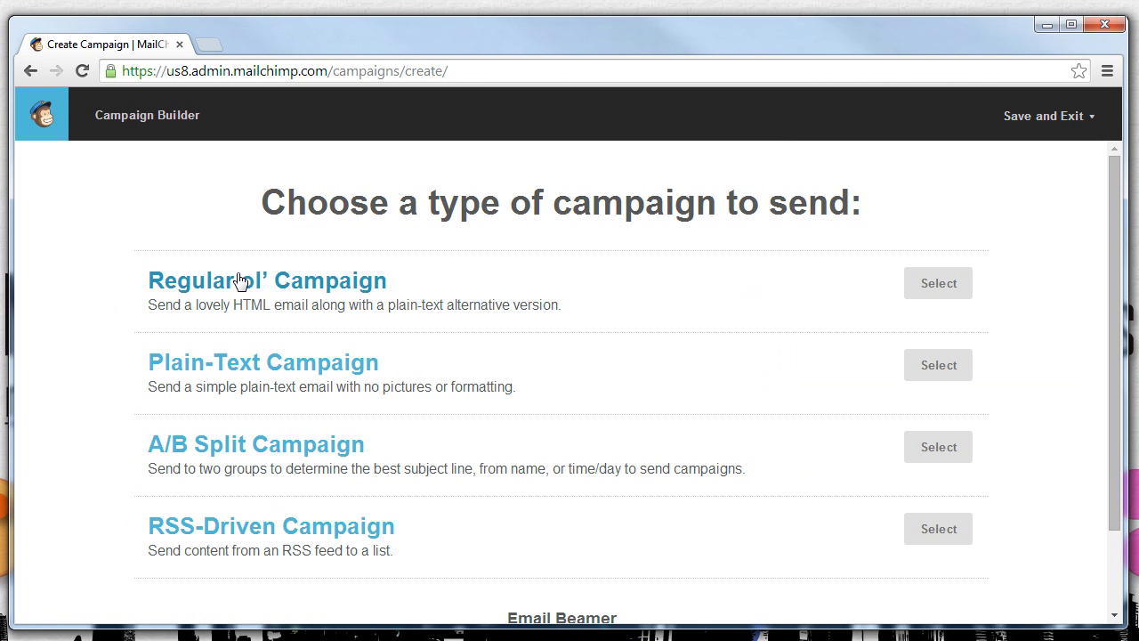
{"action": "left_click", "coordinate": [941, 283]}
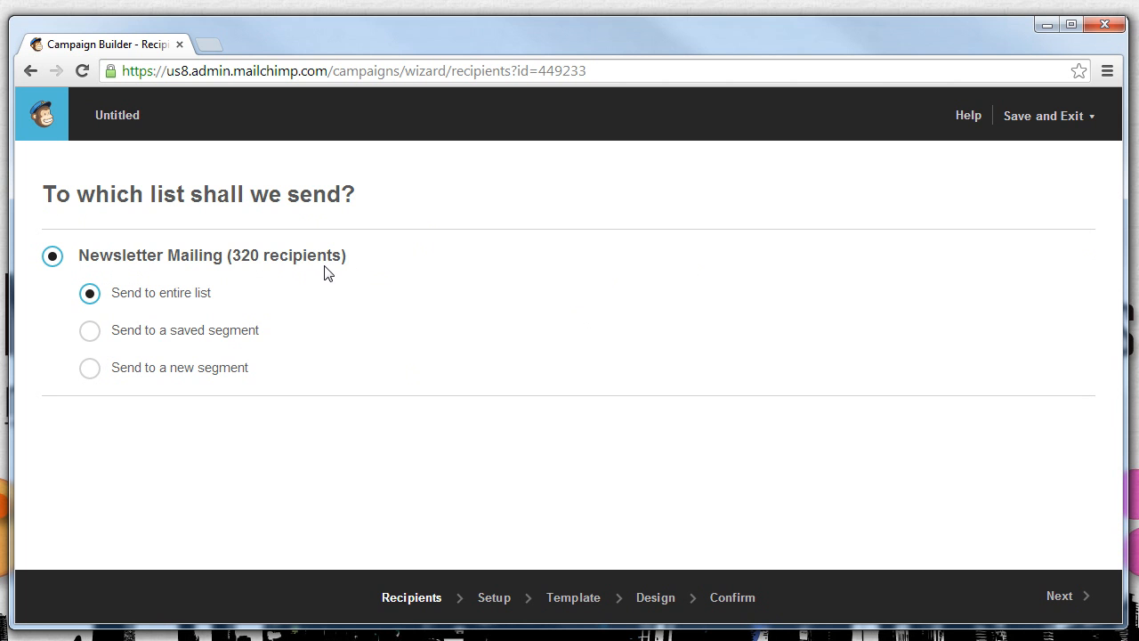
- Send to a new segment of Newsletter Mailing where Group: Session is one of Elders, and refresh the recipient count
{"action": "left_click", "coordinate": [90, 332]}
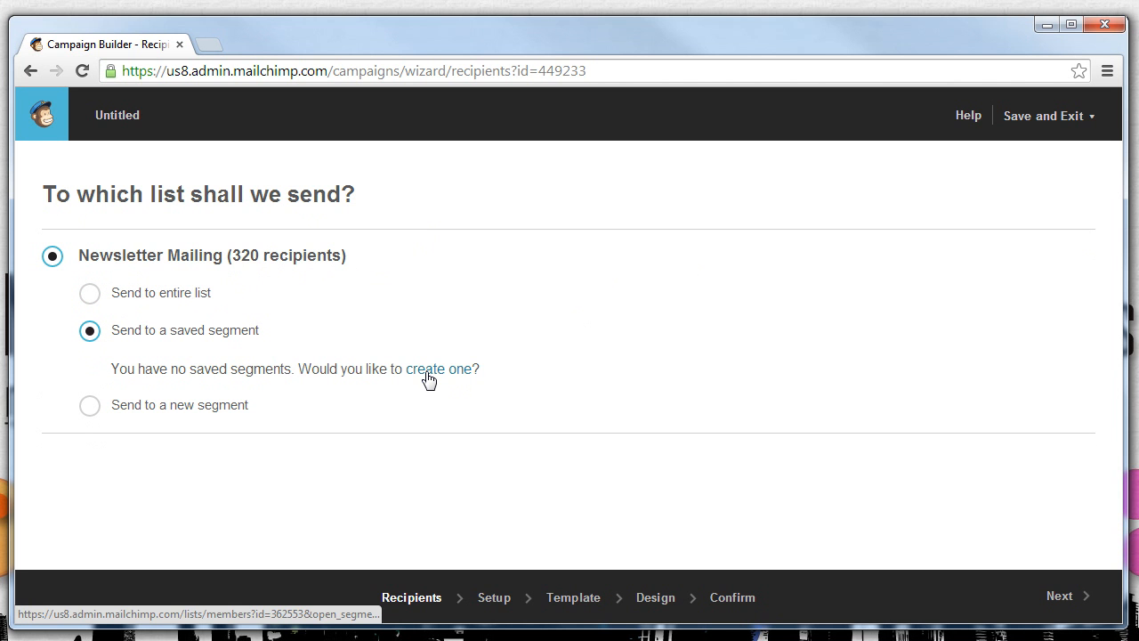
{"action": "left_click", "coordinate": [93, 409]}
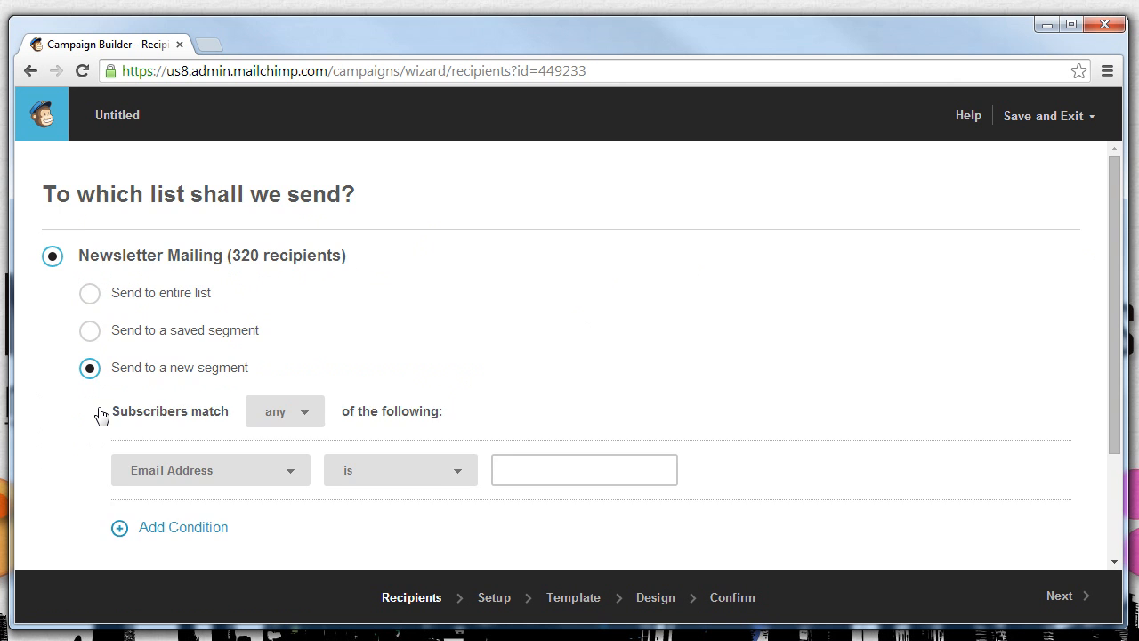
{"action": "scroll", "coordinate": [49, 374], "scroll_direction": "up", "scroll_amount": 1}
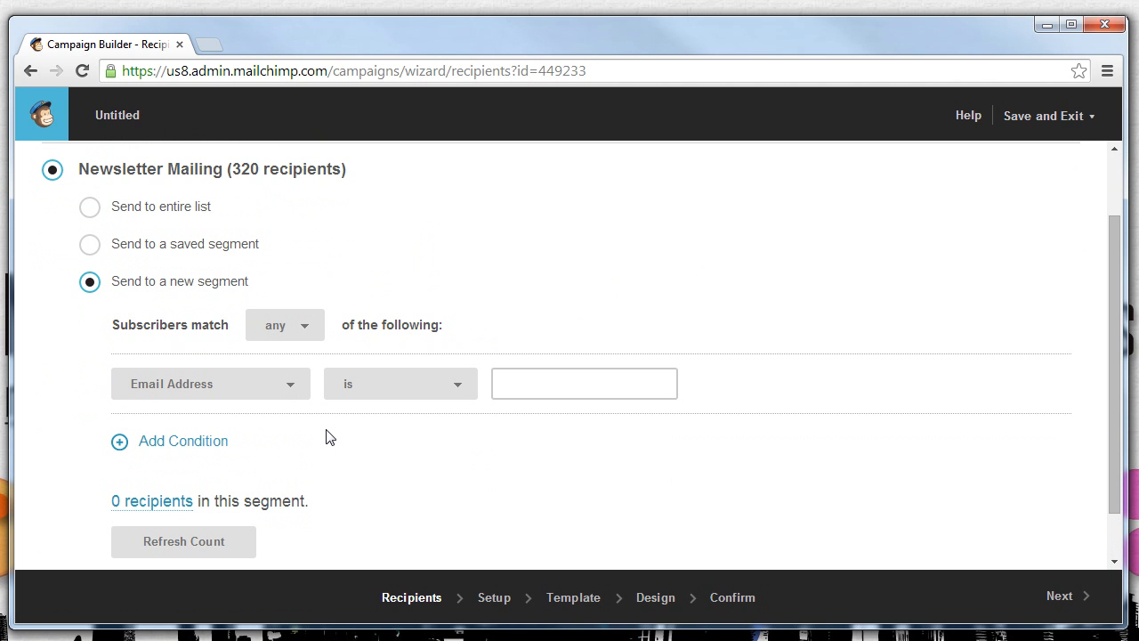
{"action": "left_click", "coordinate": [291, 385]}
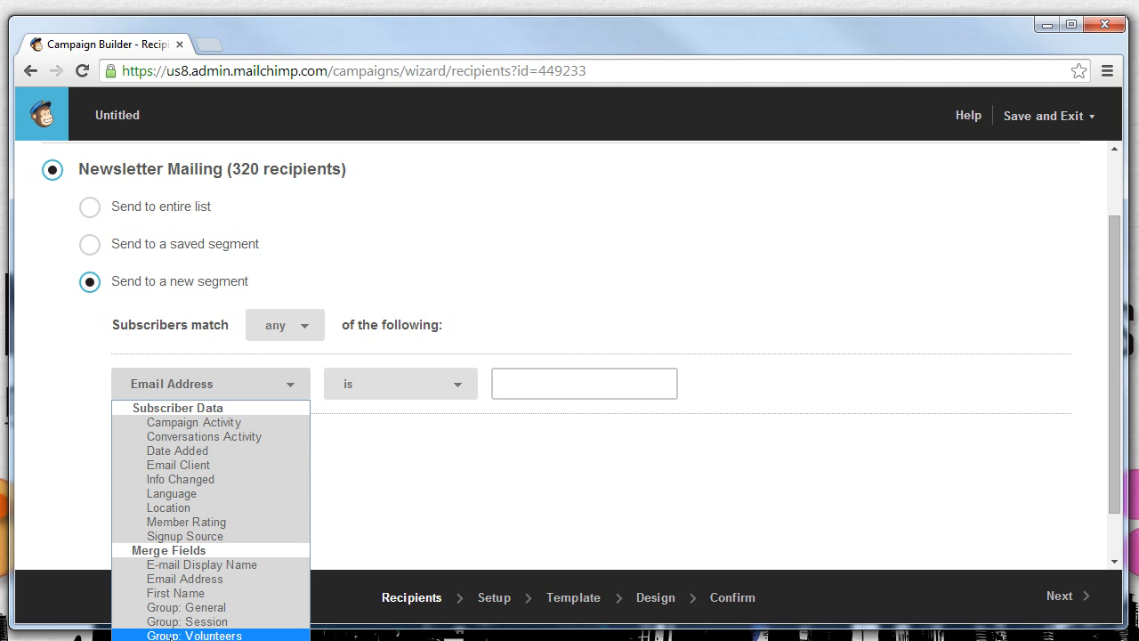
{"action": "left_click", "coordinate": [198, 621]}
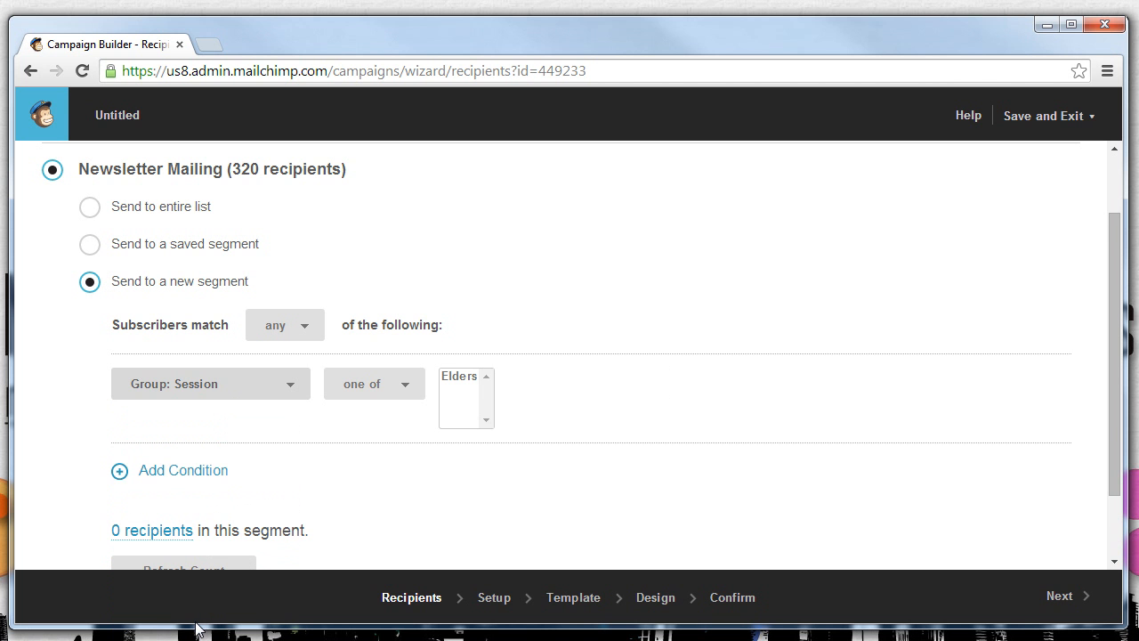
{"action": "left_click", "coordinate": [456, 377]}
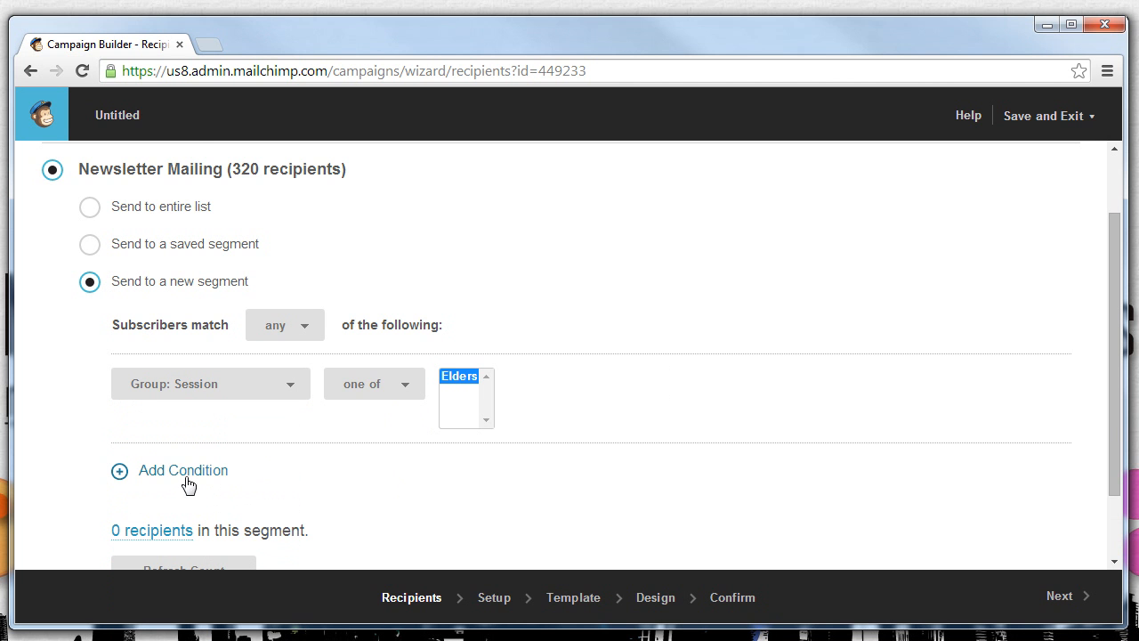
{"action": "scroll", "coordinate": [223, 480], "scroll_direction": "down", "scroll_amount": 1}
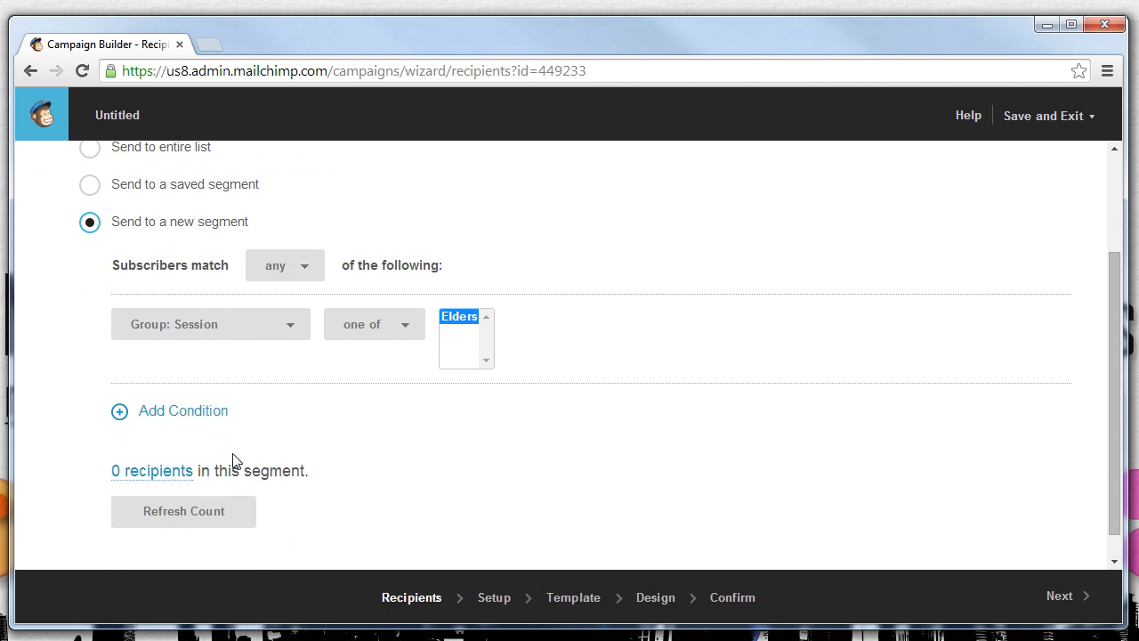
{"action": "left_click", "coordinate": [203, 520]}
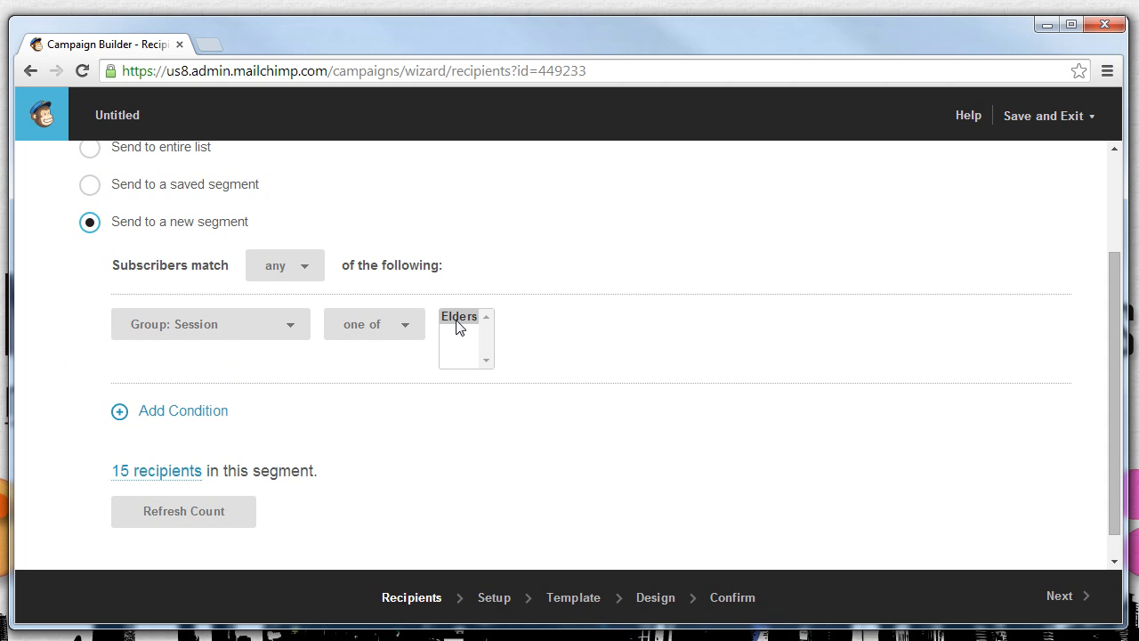
- Review the list of recipients in the Elders segment, and close it again
{"action": "left_click", "coordinate": [174, 483]}
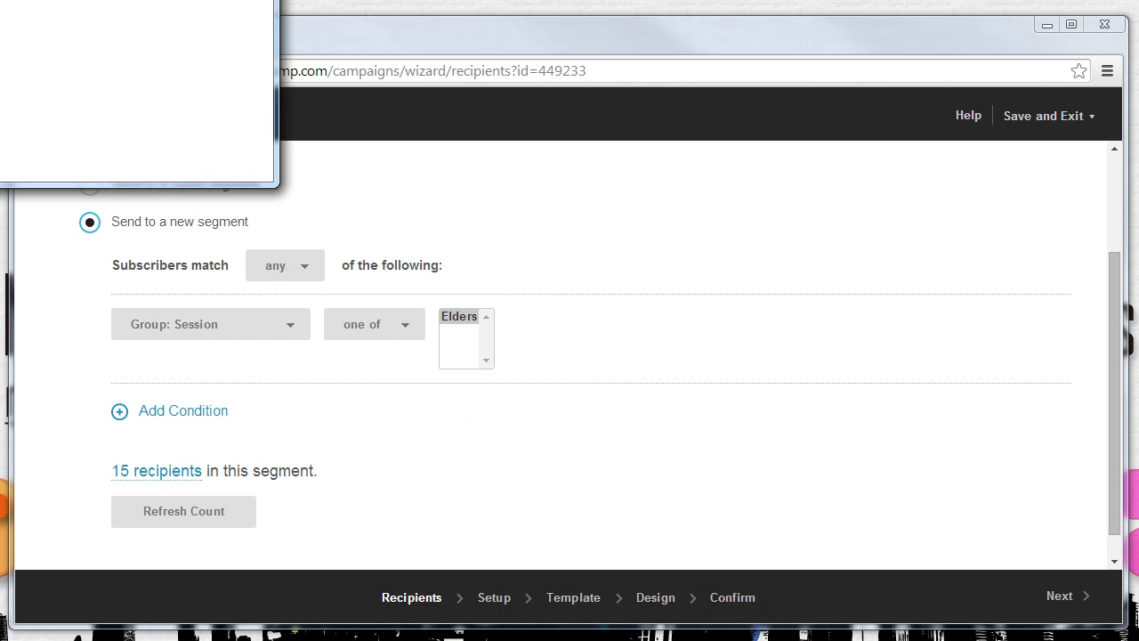
{"action": "left_click_drag", "start_coordinate": [504, 5], "coordinate": [598, 130]}
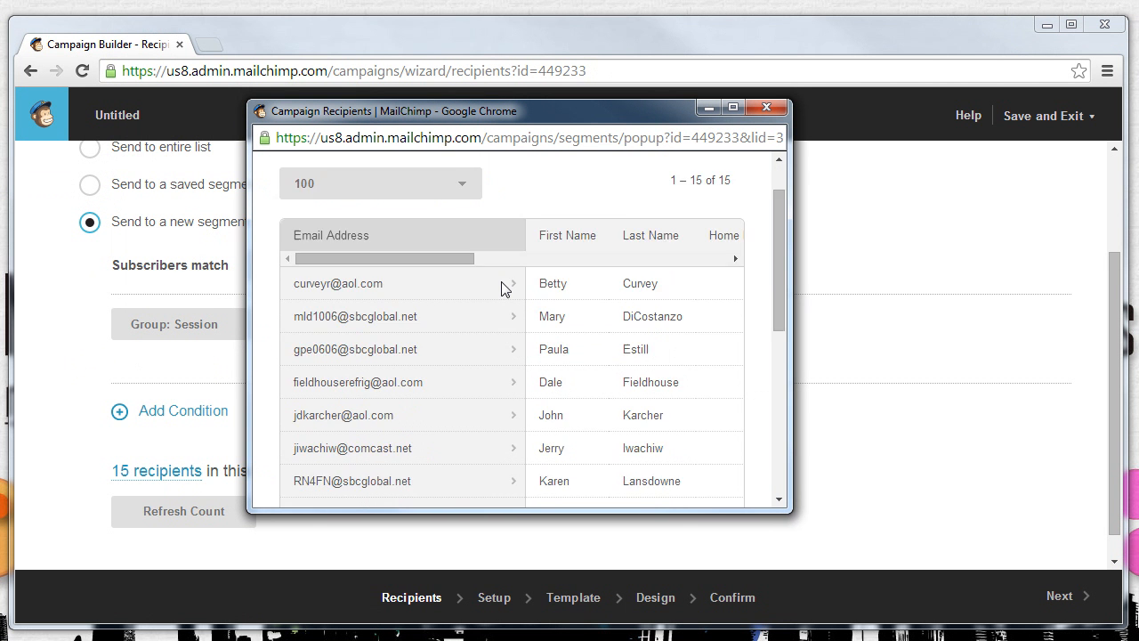
{"action": "scroll", "coordinate": [501, 288], "scroll_direction": "down", "scroll_amount": 5}
{"action": "left_click_drag", "start_coordinate": [425, 363], "coordinate": [343, 374]}
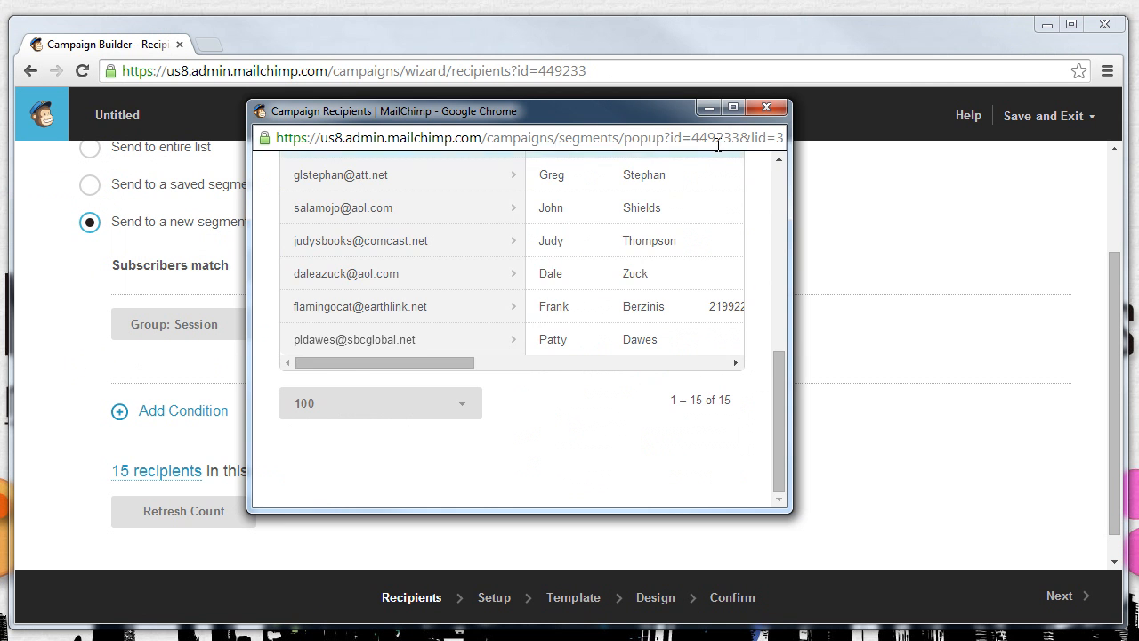
{"action": "left_click", "coordinate": [761, 110]}
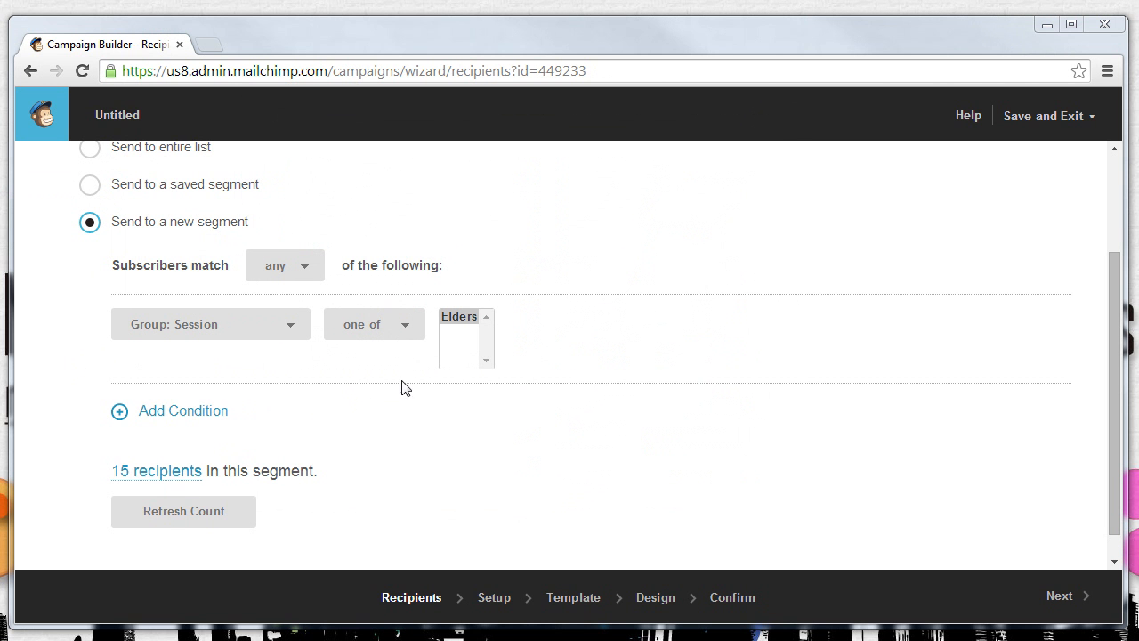
- Recheck the segment settings and continue to the campaign's Setup stage
{"action": "scroll", "coordinate": [620, 401], "scroll_direction": "up", "scroll_amount": 2}
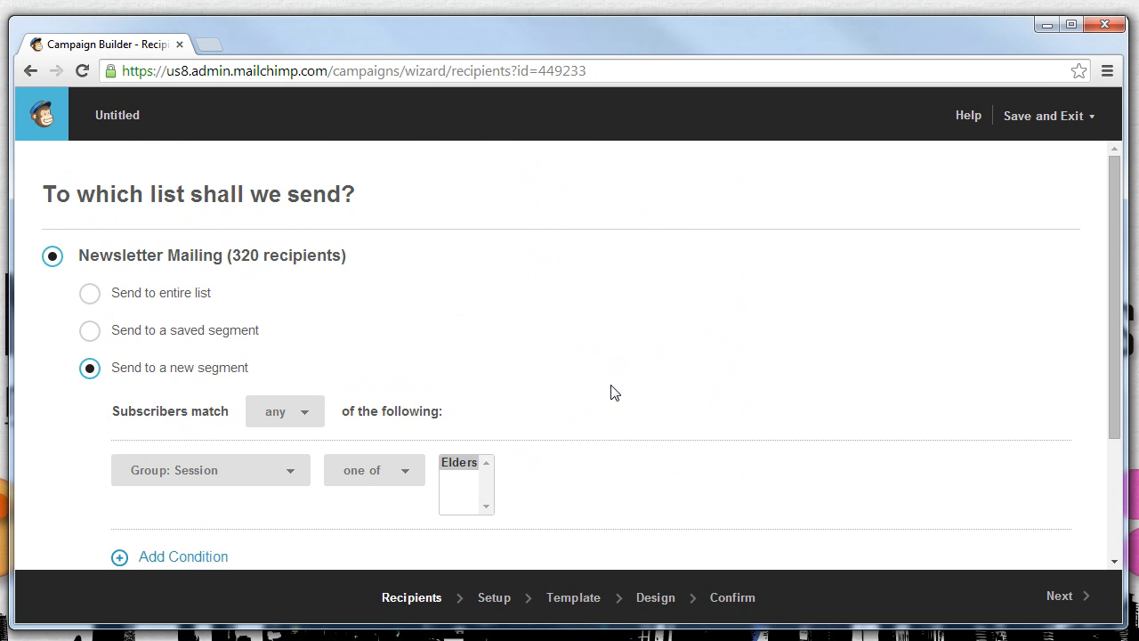
{"action": "scroll", "coordinate": [608, 390], "scroll_direction": "down", "scroll_amount": 2}
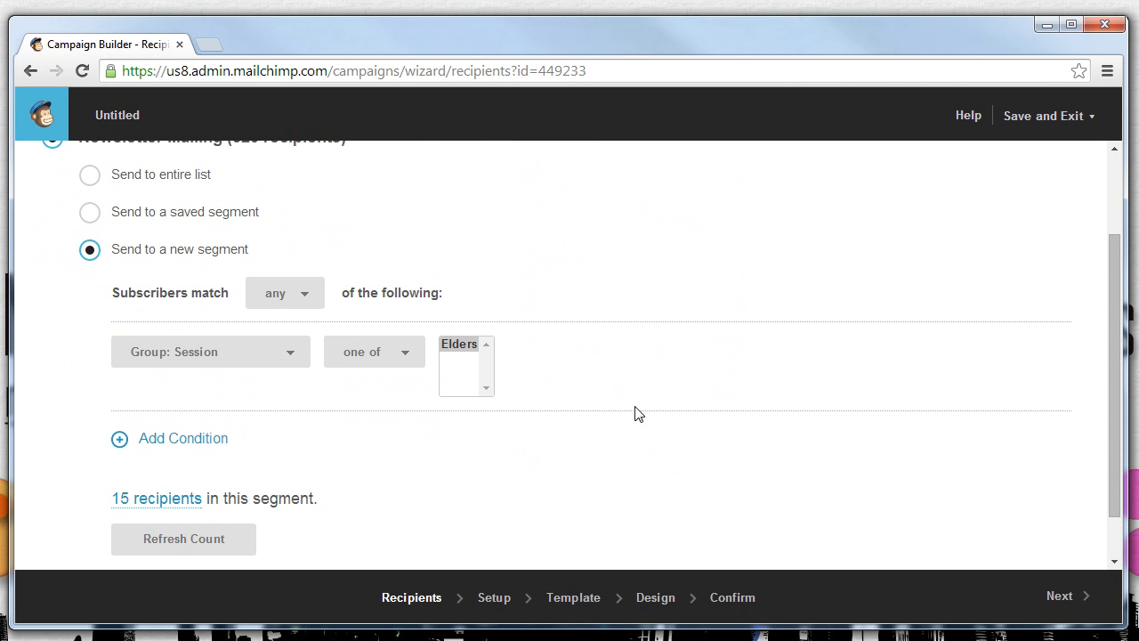
{"action": "left_click", "coordinate": [1071, 606]}
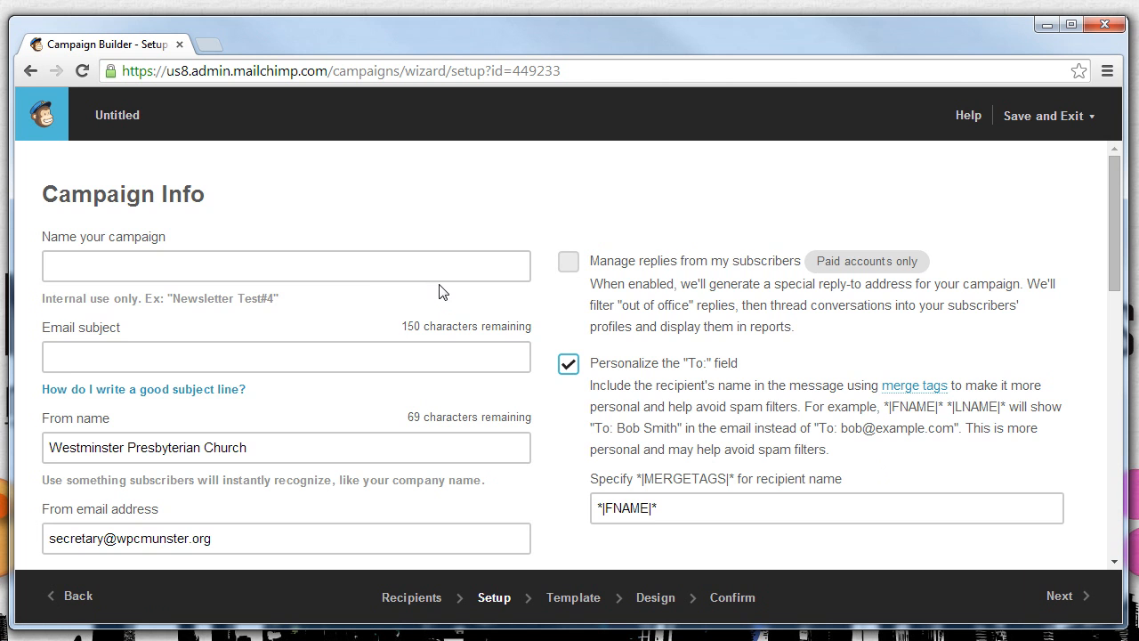
- Look through the campaign setup settings, including the campaign info, tracking, social media and more options sections
{"action": "left_click", "coordinate": [370, 267]}
{"action": "scroll", "coordinate": [269, 261], "scroll_direction": "down", "scroll_amount": 1}
{"action": "scroll", "coordinate": [270, 261], "scroll_direction": "down", "scroll_amount": 10}
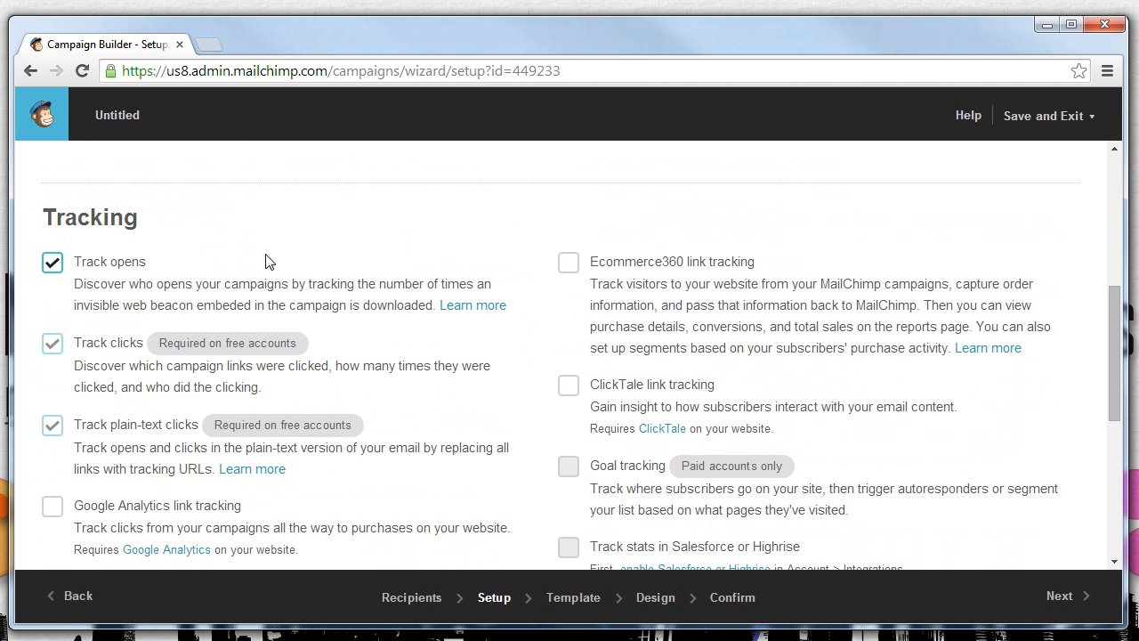
{"action": "scroll", "coordinate": [268, 258], "scroll_direction": "down", "scroll_amount": 2}
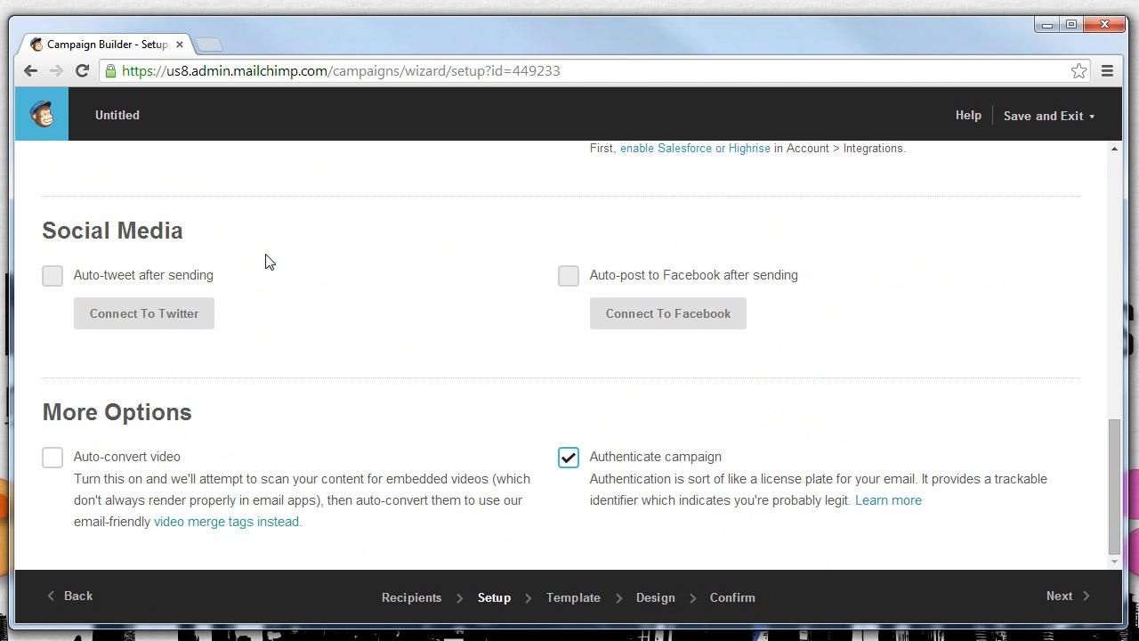
{"action": "scroll", "coordinate": [269, 258], "scroll_direction": "up", "scroll_amount": 12}
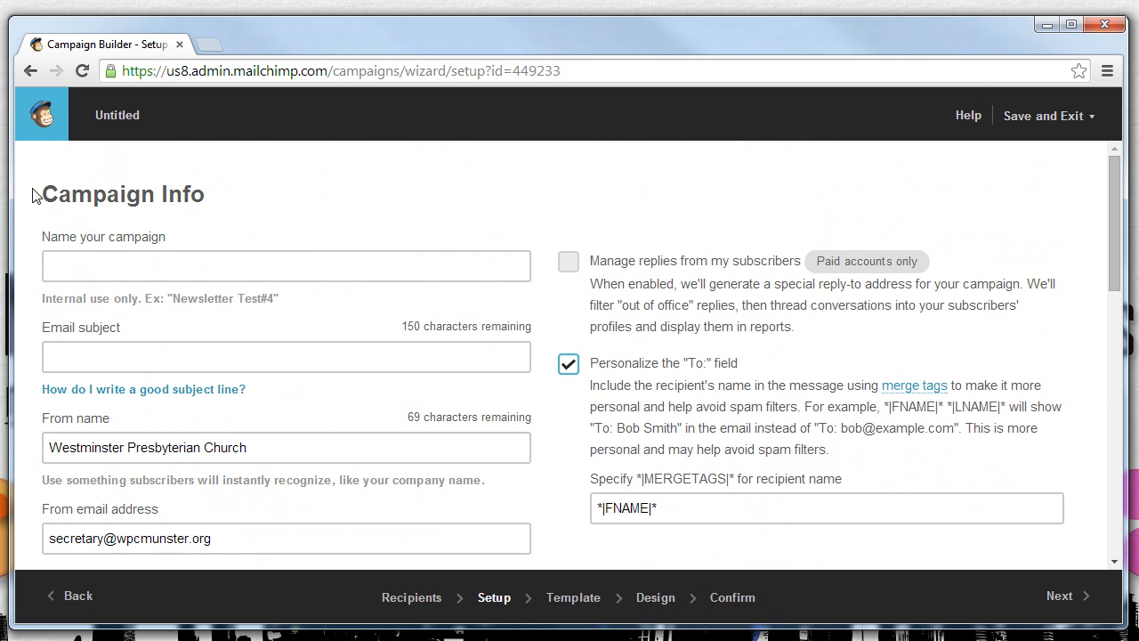
{"action": "left_click_drag", "start_coordinate": [33, 191], "coordinate": [227, 181]}
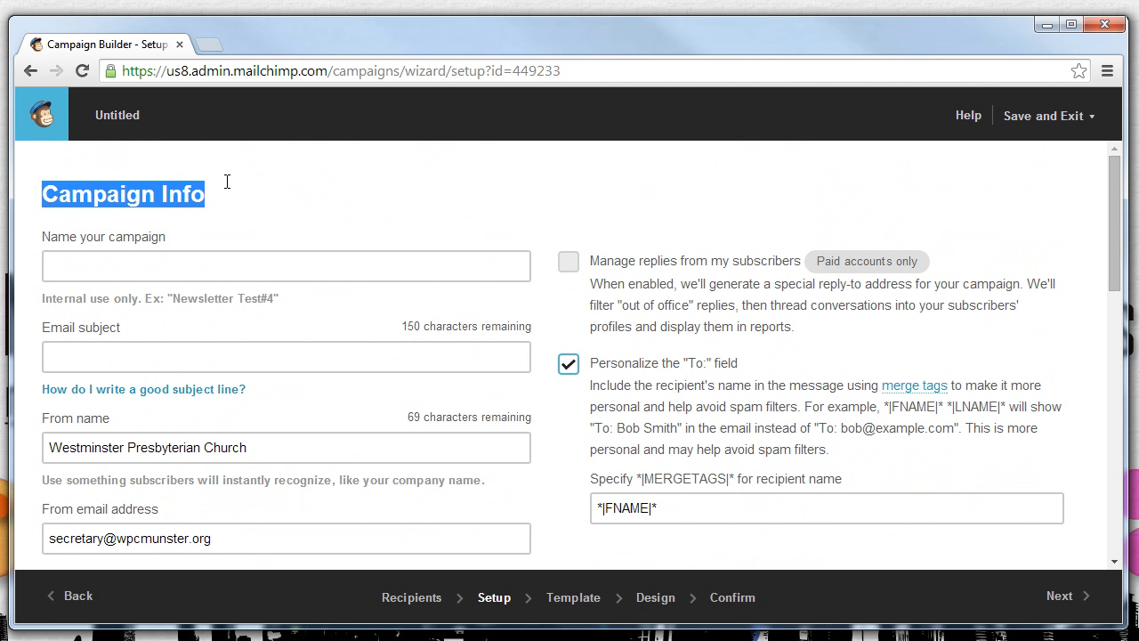
{"action": "left_click", "coordinate": [156, 258]}
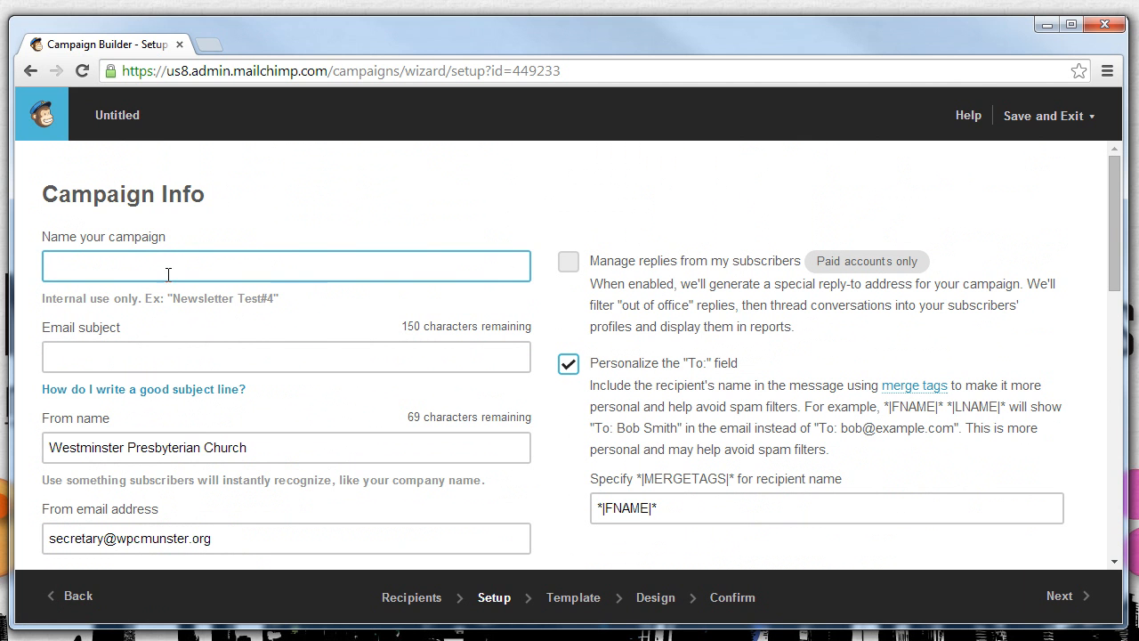
{"action": "left_click_drag", "start_coordinate": [174, 294], "coordinate": [238, 294]}
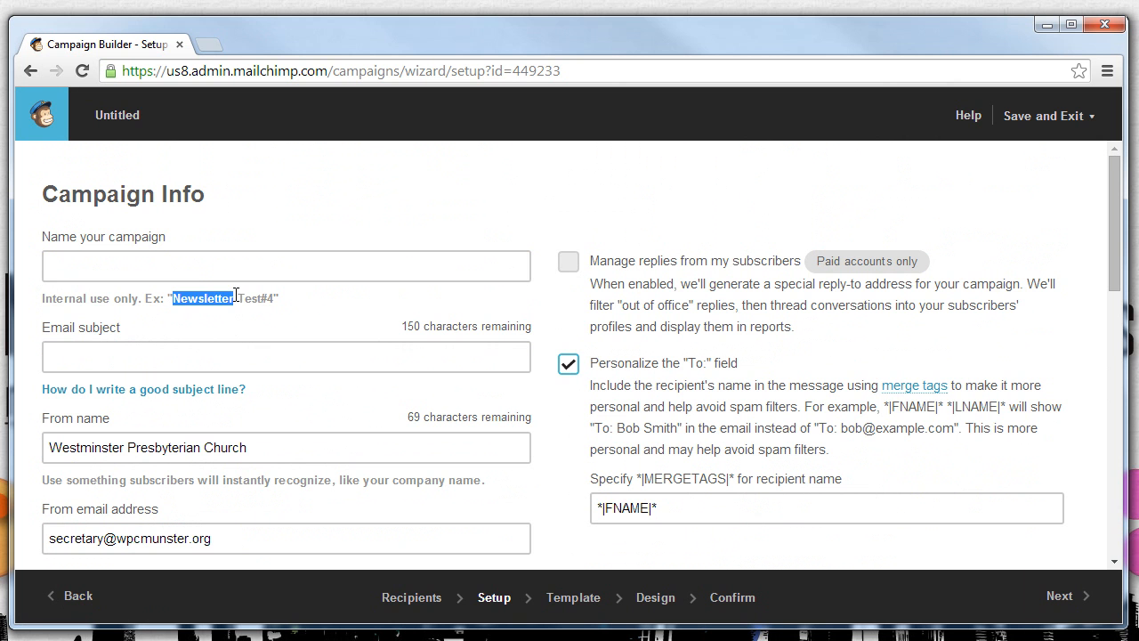
{"action": "left_click", "coordinate": [226, 275]}
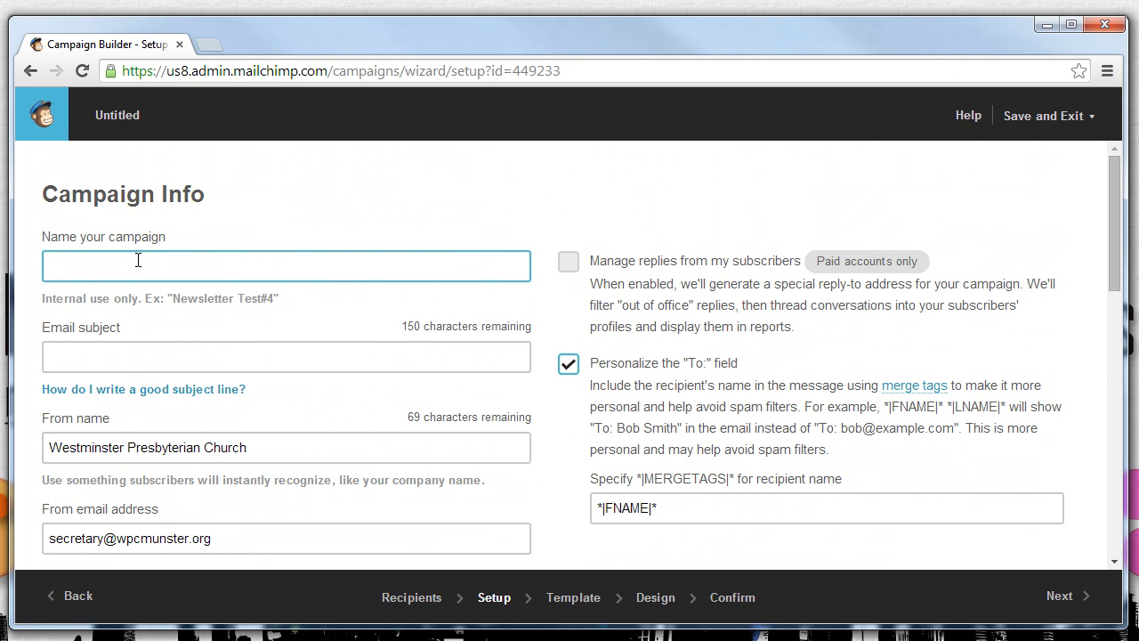
- Enter "Session Notes From June 15th Meeting" as the campaign's email subject
{"action": "left_click", "coordinate": [127, 358]}
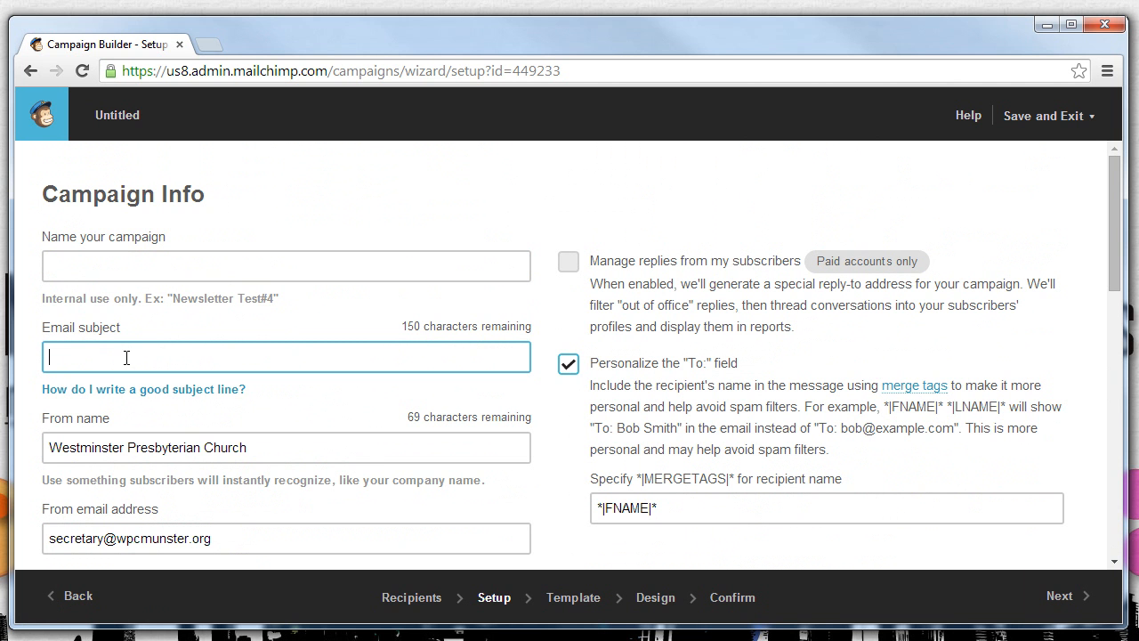
{"action": "type", "text": "Session Notes From June 15"}
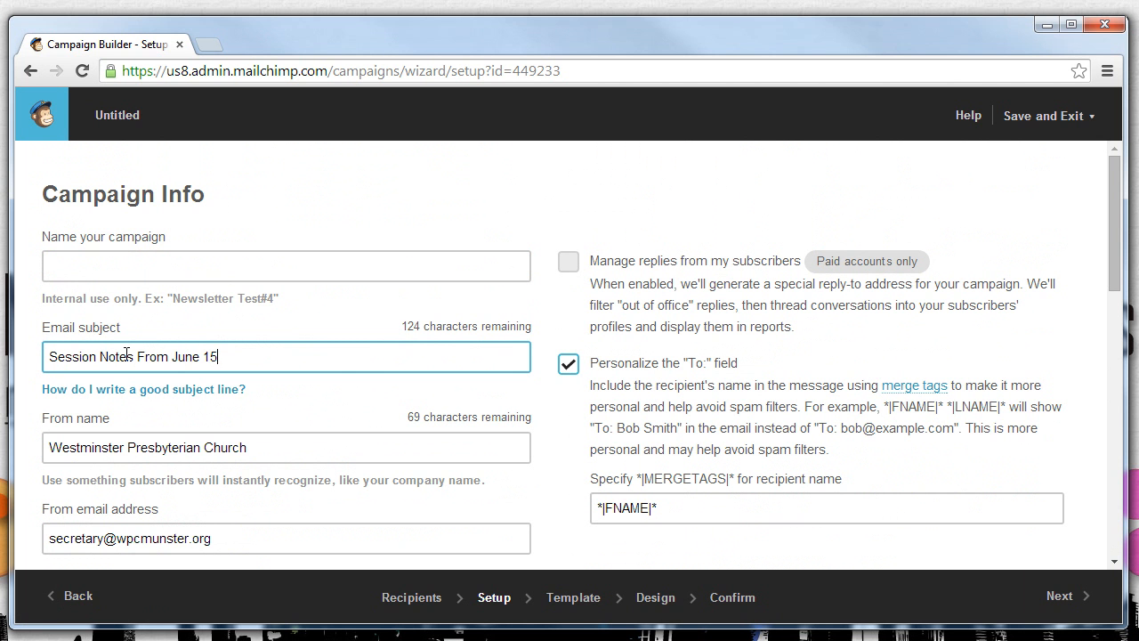
{"action": "type", "text": "th Meeting"}
- Check the sender name and the From email address in the campaign info
{"action": "scroll", "coordinate": [125, 376], "scroll_direction": "down", "scroll_amount": 1}
{"action": "left_click", "coordinate": [134, 386]}
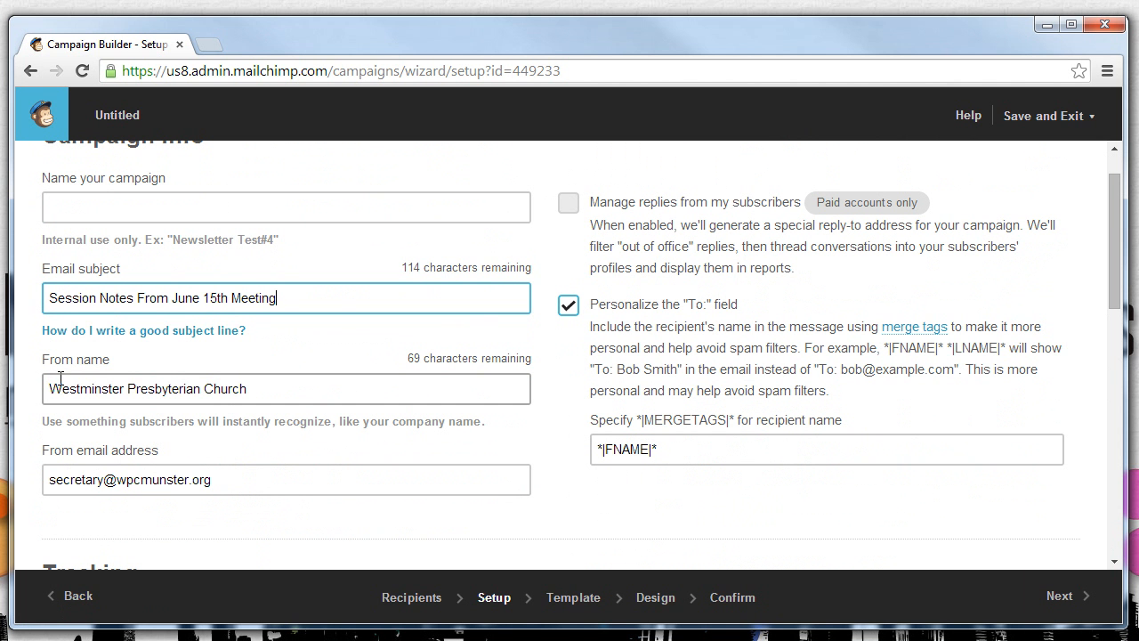
{"action": "double_click", "coordinate": [60, 388]}
{"action": "left_click_drag", "start_coordinate": [169, 384], "coordinate": [303, 389]}
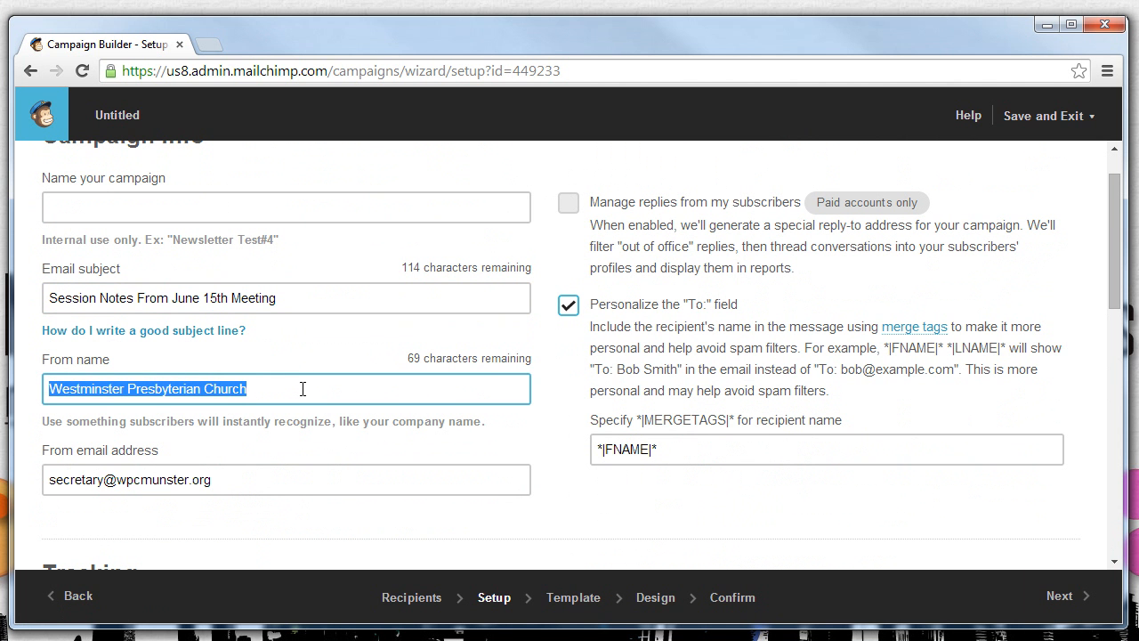
{"action": "left_click_drag", "start_coordinate": [228, 486], "coordinate": [47, 495]}
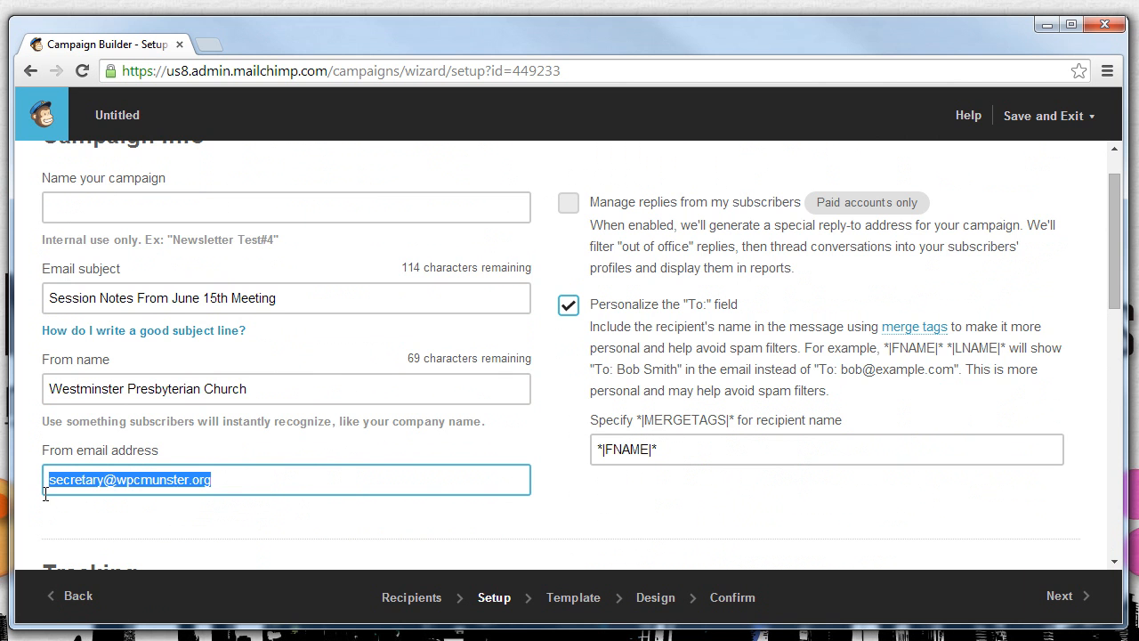
{"action": "scroll", "coordinate": [570, 358], "scroll_direction": "up", "scroll_amount": 1}
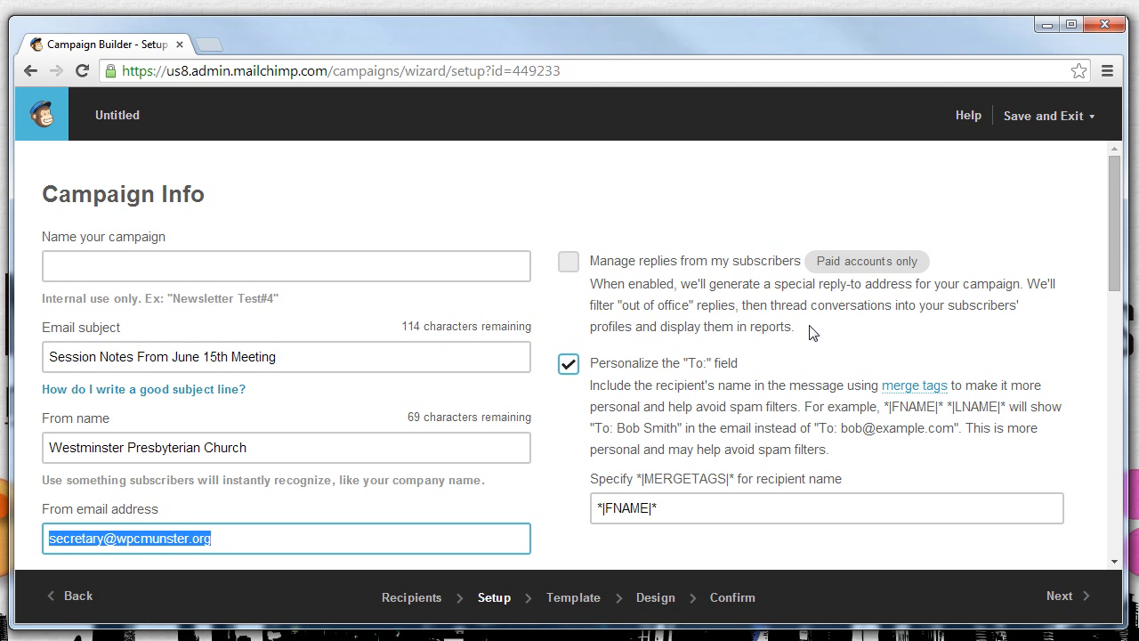
- Read the options for managing subscriber replies and personalizing the "To:" field, including the recipient name merge tag
{"action": "left_click_drag", "start_coordinate": [809, 331], "coordinate": [580, 258]}
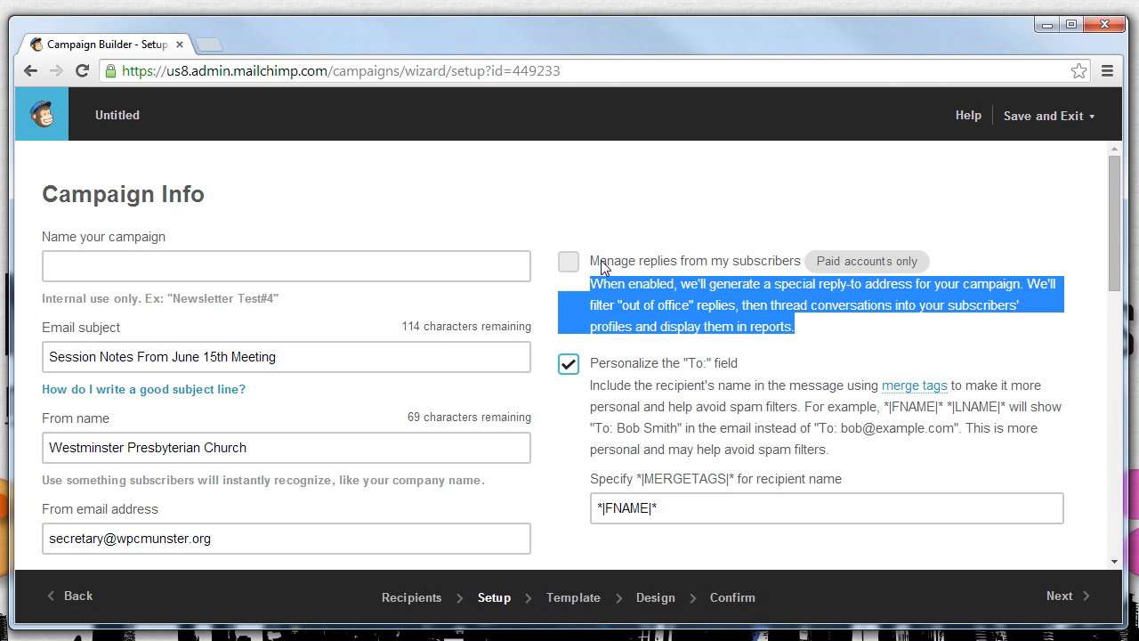
{"action": "left_click", "coordinate": [623, 262]}
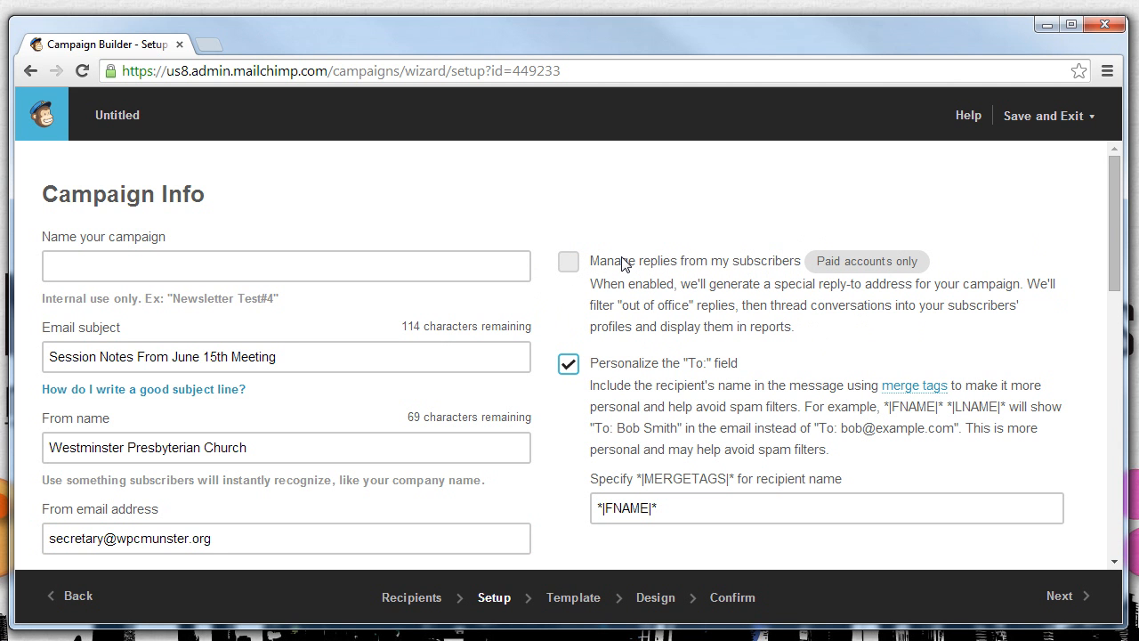
{"action": "scroll", "coordinate": [623, 262], "scroll_direction": "down", "scroll_amount": 2}
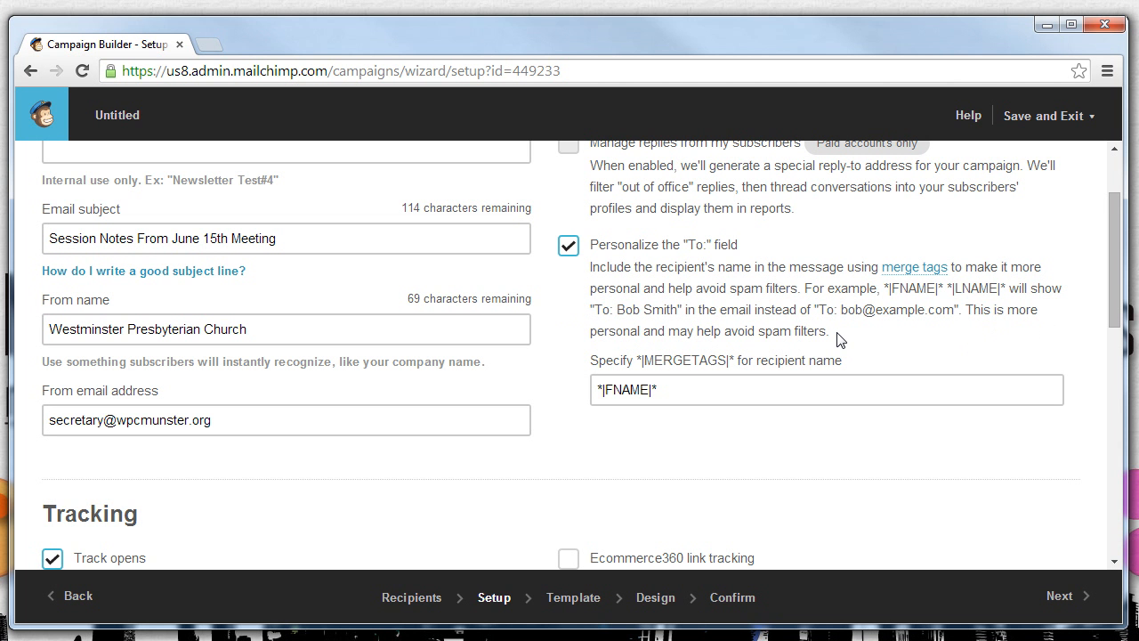
{"action": "left_click", "coordinate": [678, 391]}
{"action": "left_click_drag", "start_coordinate": [677, 392], "coordinate": [594, 389]}
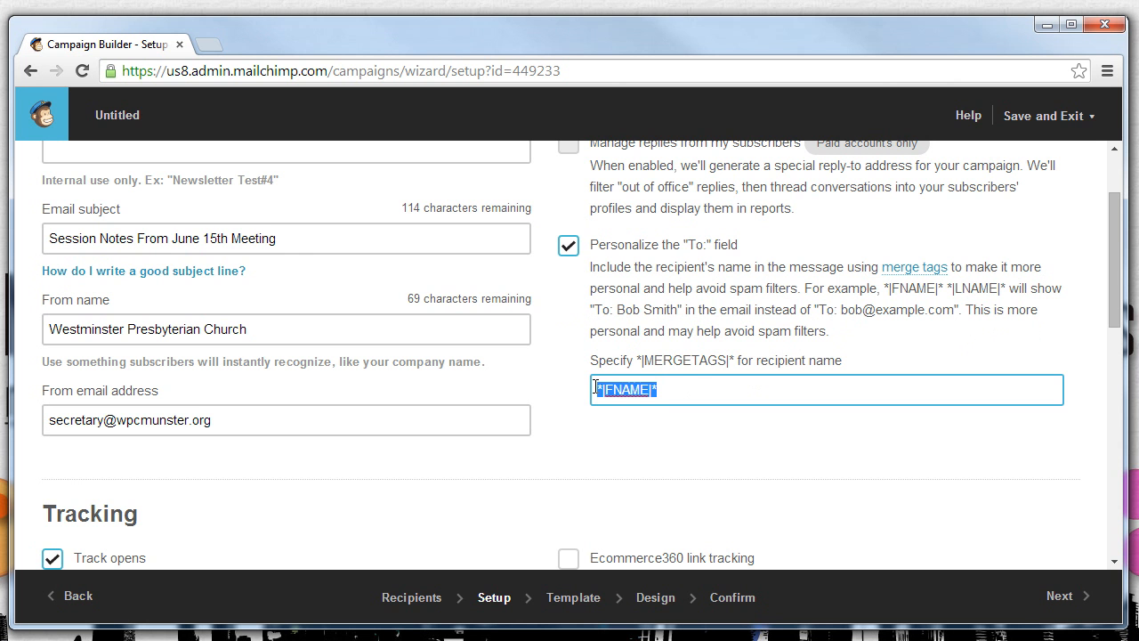
{"action": "left_click", "coordinate": [579, 391]}
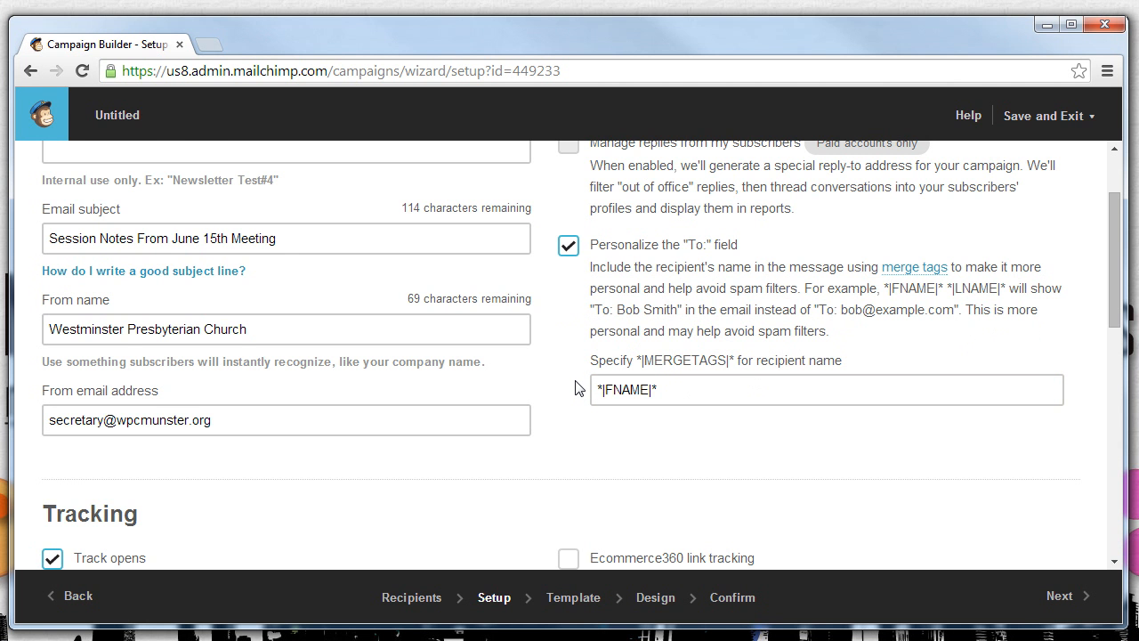
{"action": "scroll", "coordinate": [575, 388], "scroll_direction": "up", "scroll_amount": 1}
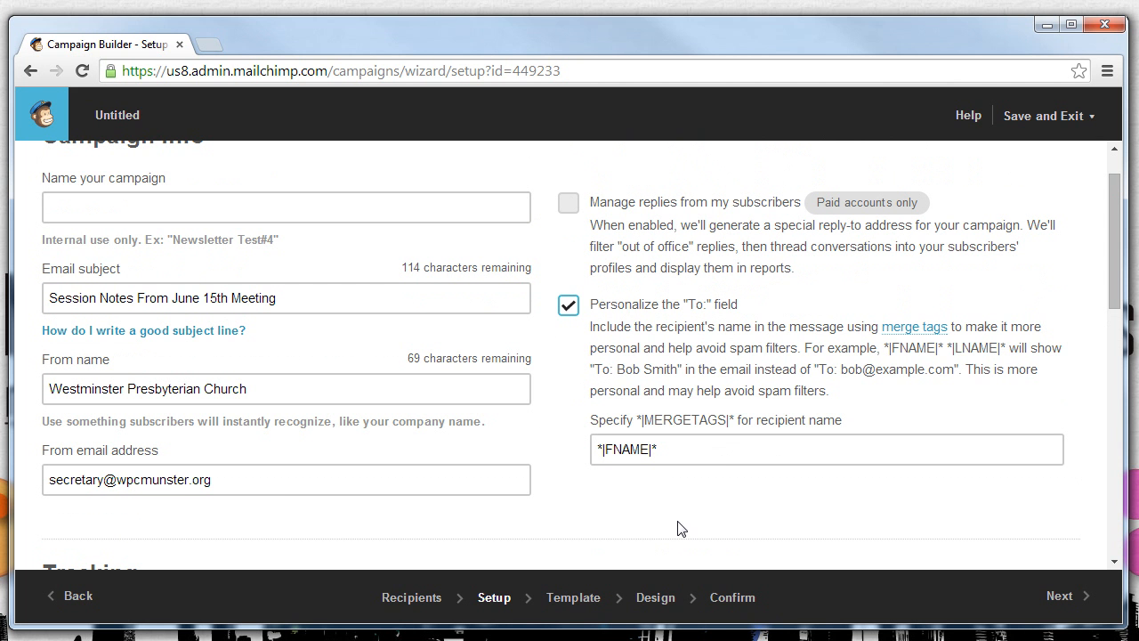
- Add the *|LNAME|* merge tag after *|FNAME|* in the recipient name by duplicating and editing the existing tag
{"action": "left_click", "coordinate": [678, 448]}
{"action": "left_click_drag", "start_coordinate": [676, 447], "coordinate": [594, 443]}
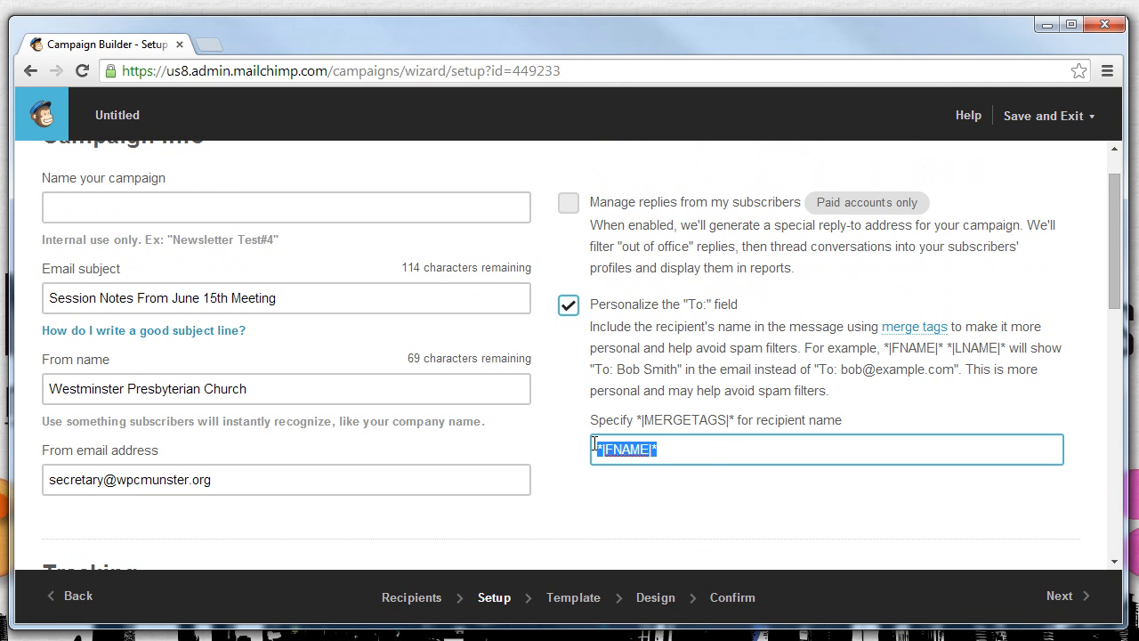
{"action": "key", "text": "ctrl+c"}
{"action": "left_click", "coordinate": [673, 449]}
{"action": "key", "text": "ctrl+v"}
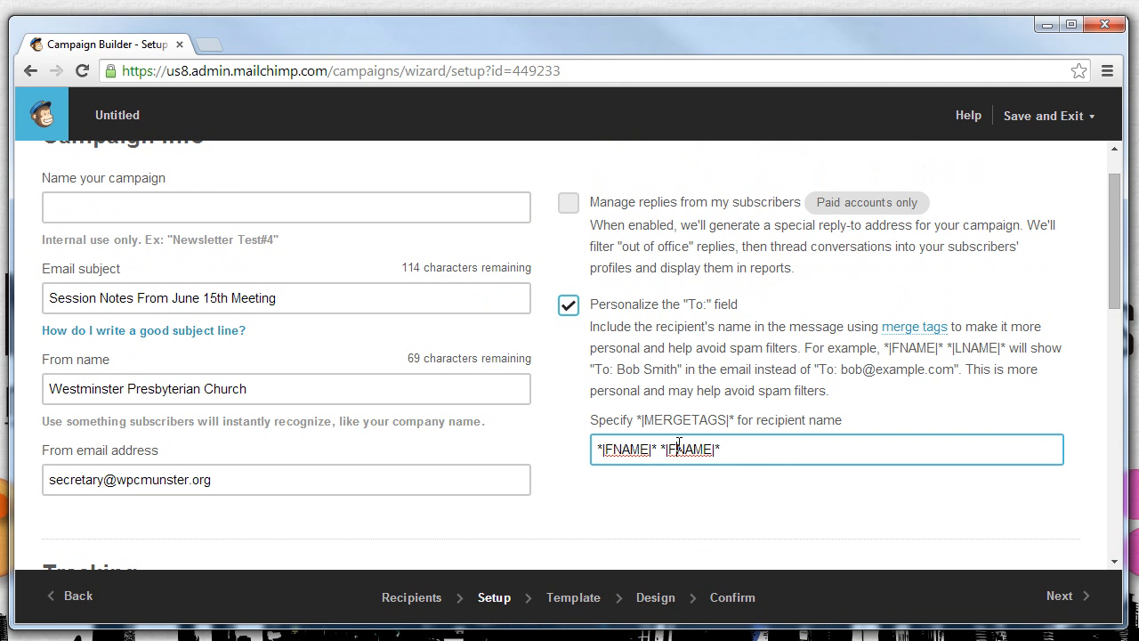
{"action": "double_click", "coordinate": [678, 449]}
{"action": "type", "text": "LNAME"}
- Write a sample recipient name and email address after the merge tags, and delete them again
{"action": "type", "text": "Bob Smith bob@"}
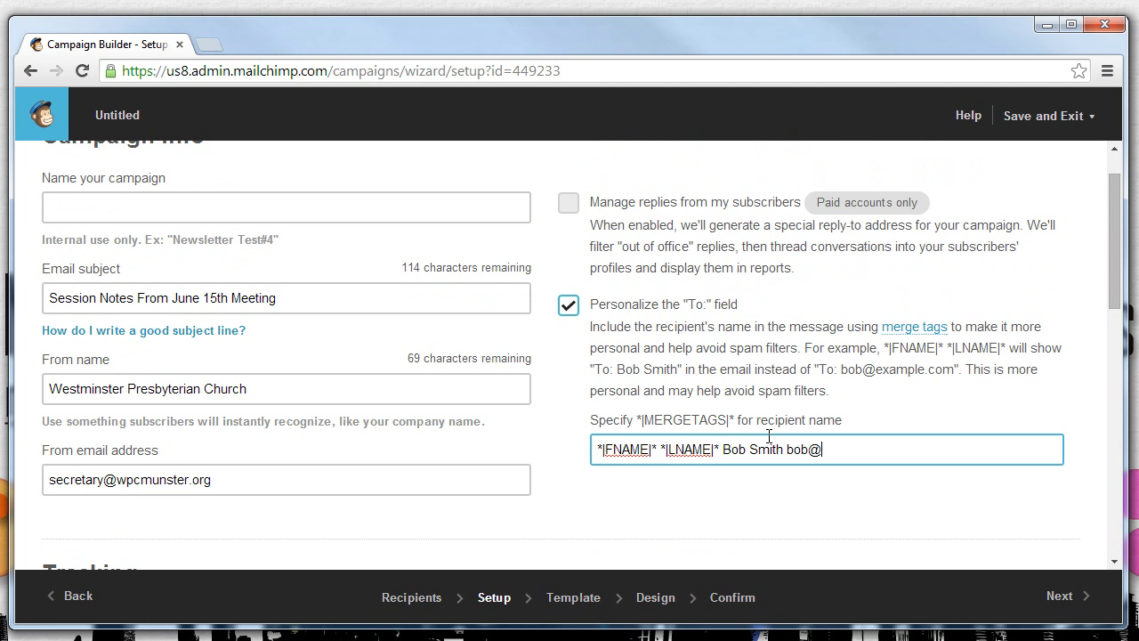
{"action": "type", "text": "expla"}
{"action": "key", "text": "BackSpace"}
{"action": "type", "text": "ample.com"}
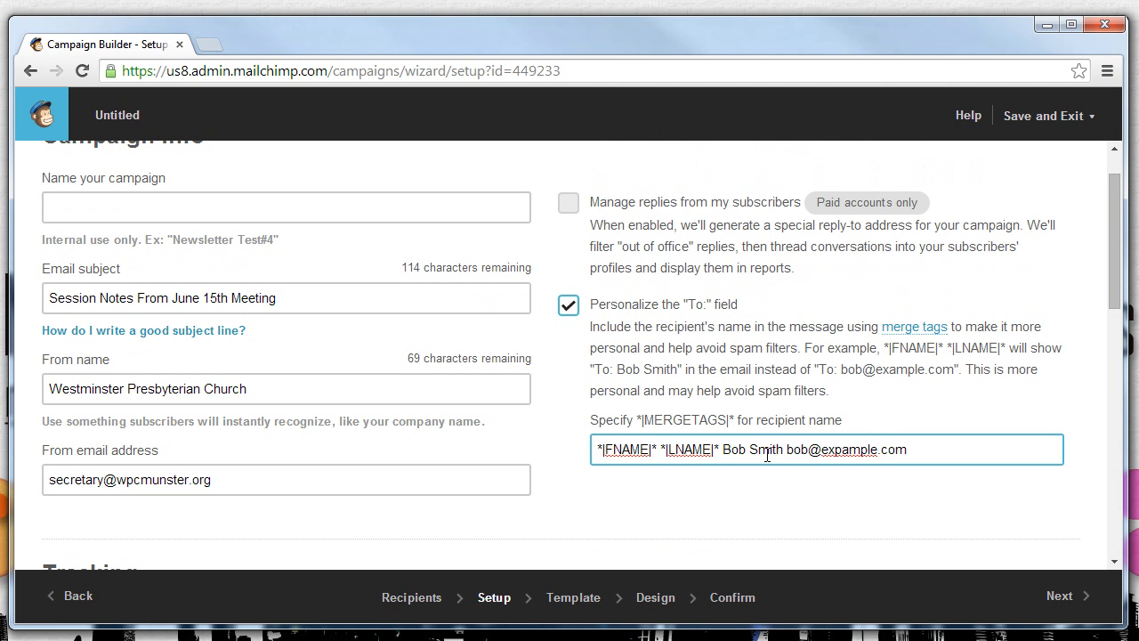
{"action": "key", "text": "Left"}
{"action": "left_click_drag", "start_coordinate": [723, 449], "coordinate": [784, 450]}
{"action": "left_click_drag", "start_coordinate": [909, 450], "coordinate": [725, 445]}
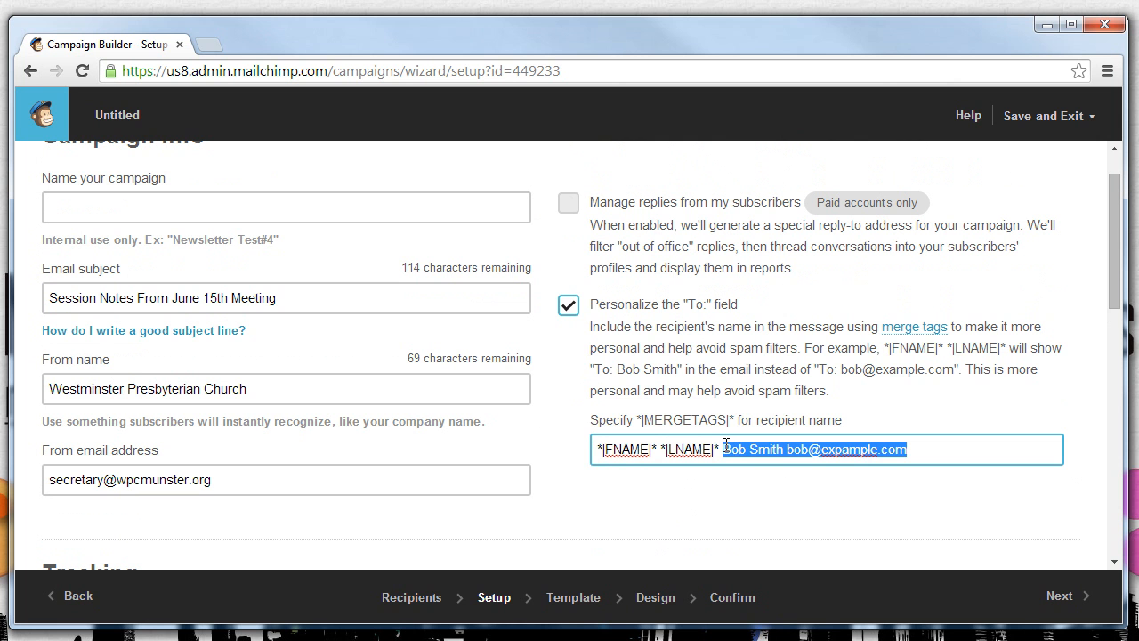
{"action": "key", "text": "BackSpace"}
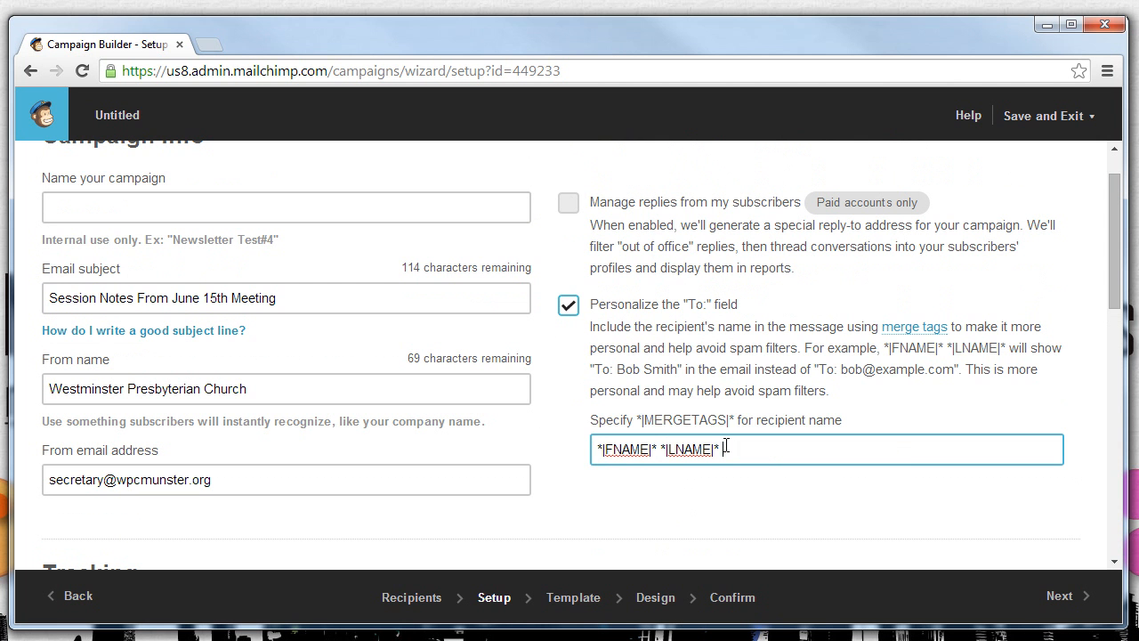
- Turn "To:" field personalization off and on, and fill the emptied recipient name with *|FNAME|* *|LNAME|* copied from the description's example
{"action": "left_click", "coordinate": [804, 306]}
{"action": "left_click", "coordinate": [569, 306]}
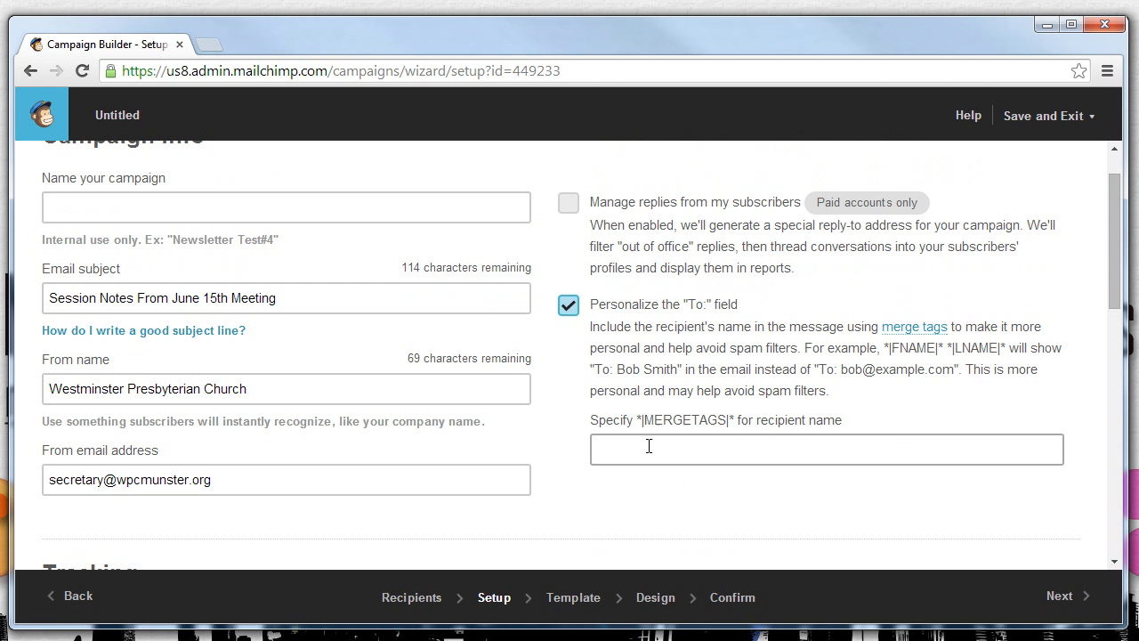
{"action": "left_click", "coordinate": [648, 447]}
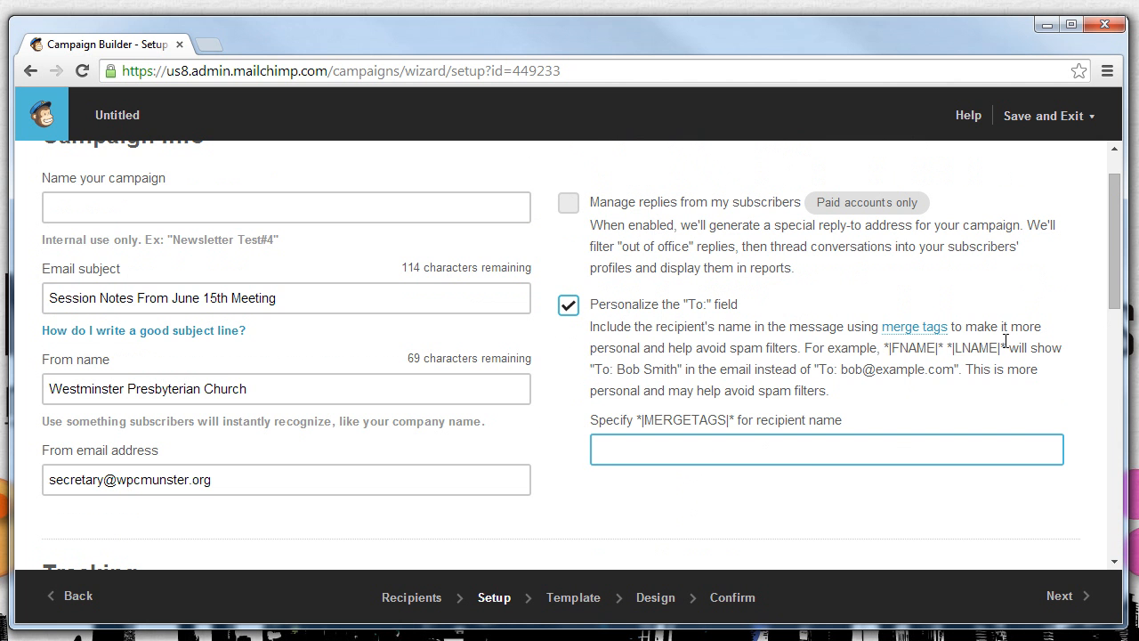
{"action": "left_click_drag", "start_coordinate": [1006, 346], "coordinate": [885, 348]}
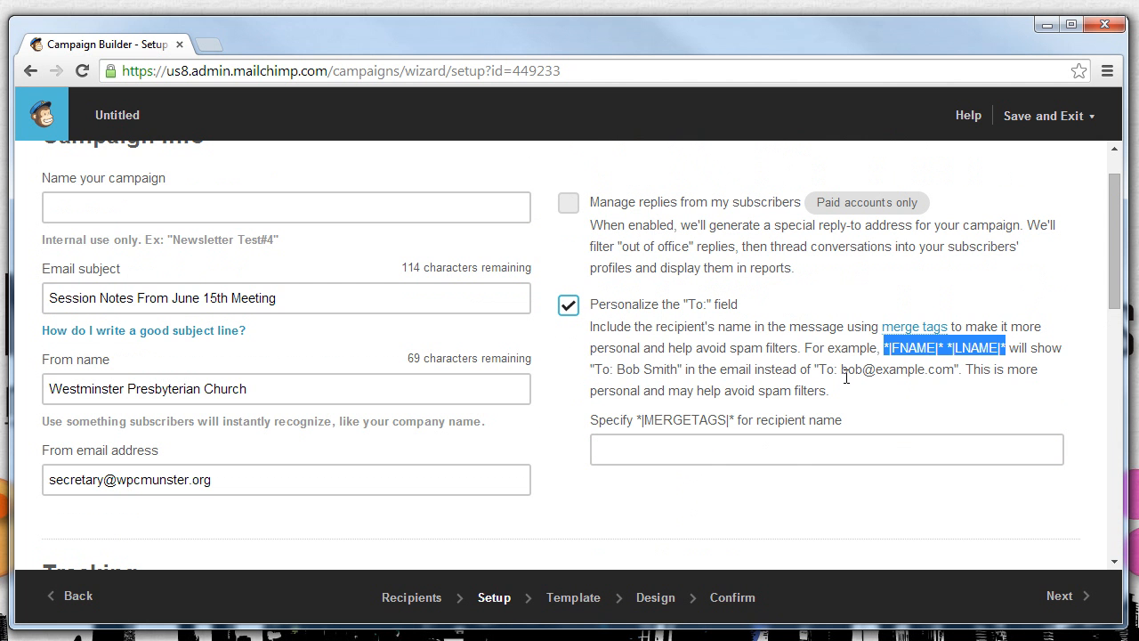
{"action": "left_click", "coordinate": [625, 448]}
{"action": "key", "text": "ctrl+v"}
- Read through the campaign's Tracking, Social Media and More Options settings
{"action": "scroll", "coordinate": [730, 512], "scroll_direction": "down", "scroll_amount": 1}
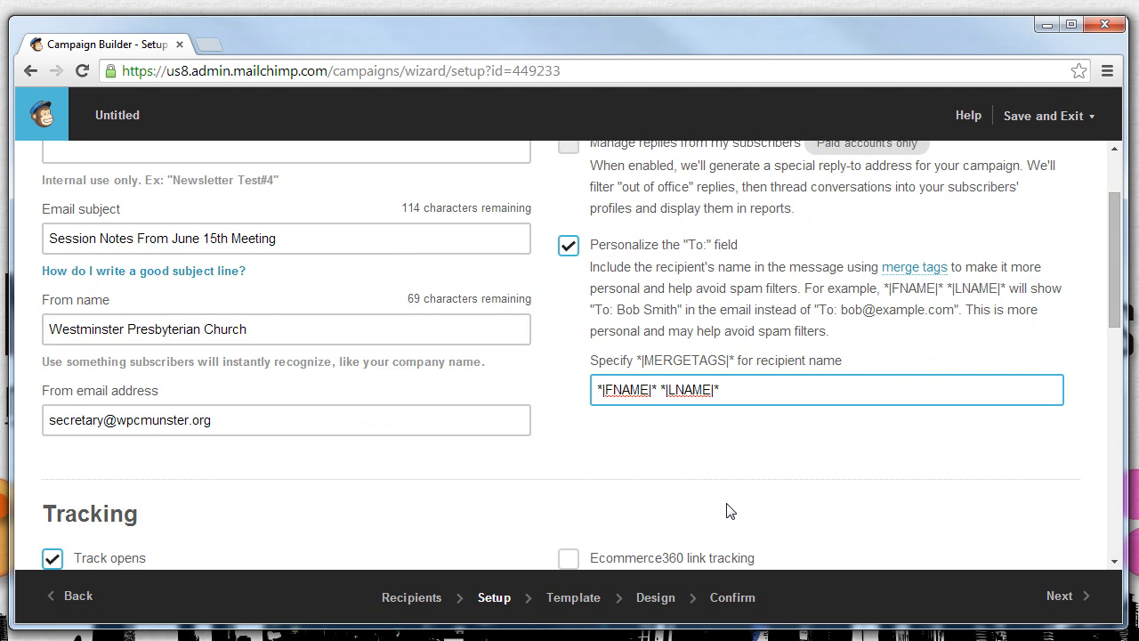
{"action": "scroll", "coordinate": [727, 509], "scroll_direction": "down", "scroll_amount": 3}
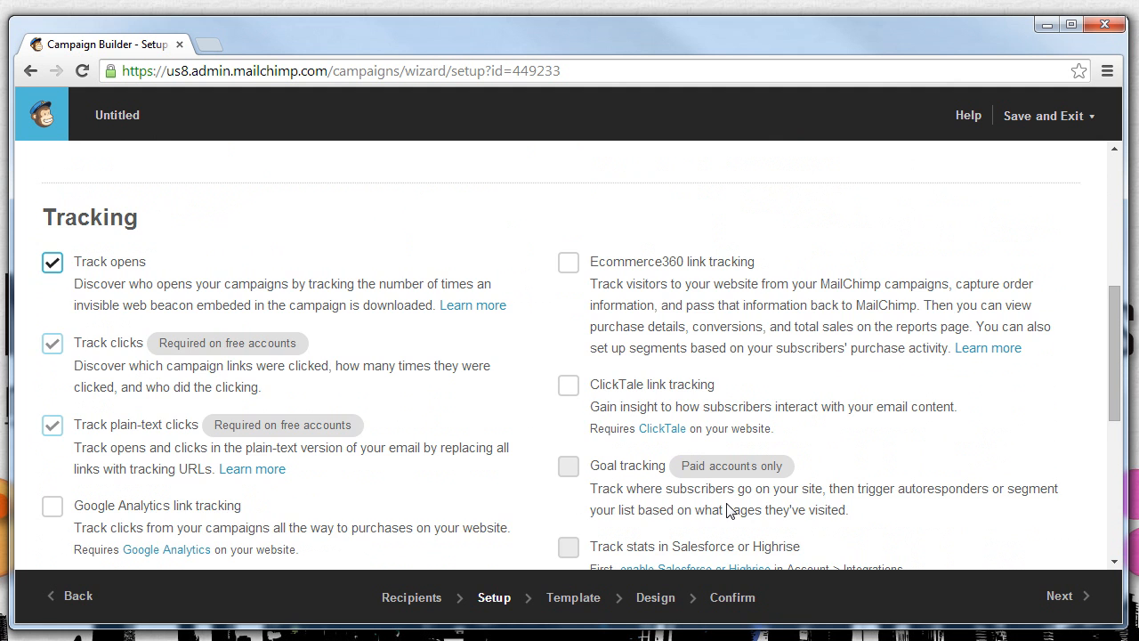
{"action": "scroll", "coordinate": [727, 509], "scroll_direction": "down", "scroll_amount": 1}
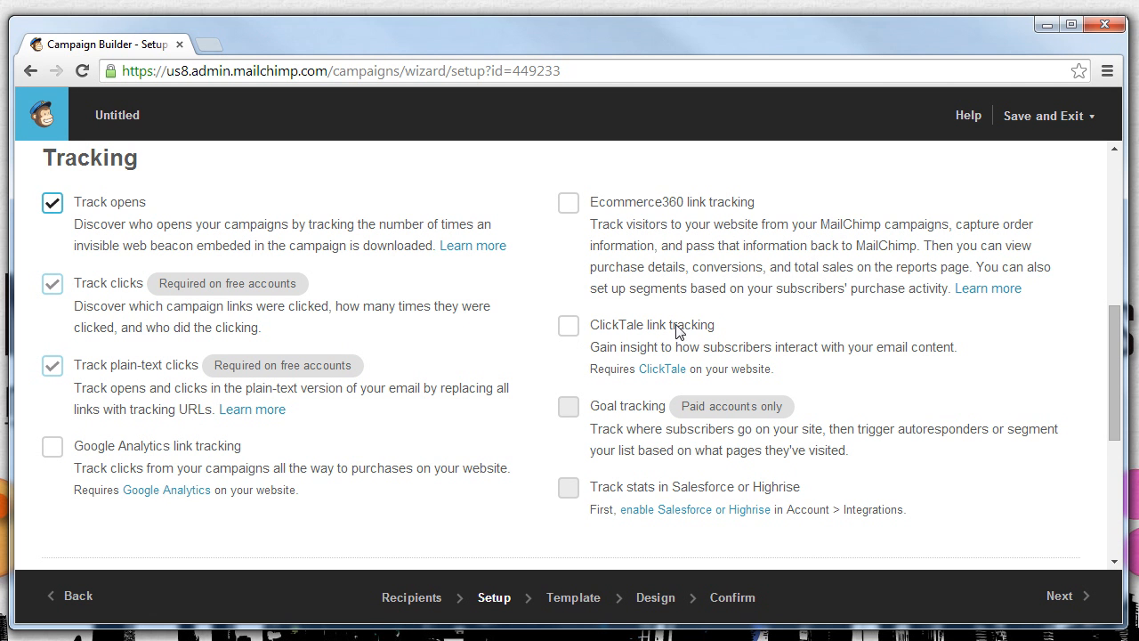
{"action": "scroll", "coordinate": [785, 211], "scroll_direction": "down", "scroll_amount": 1}
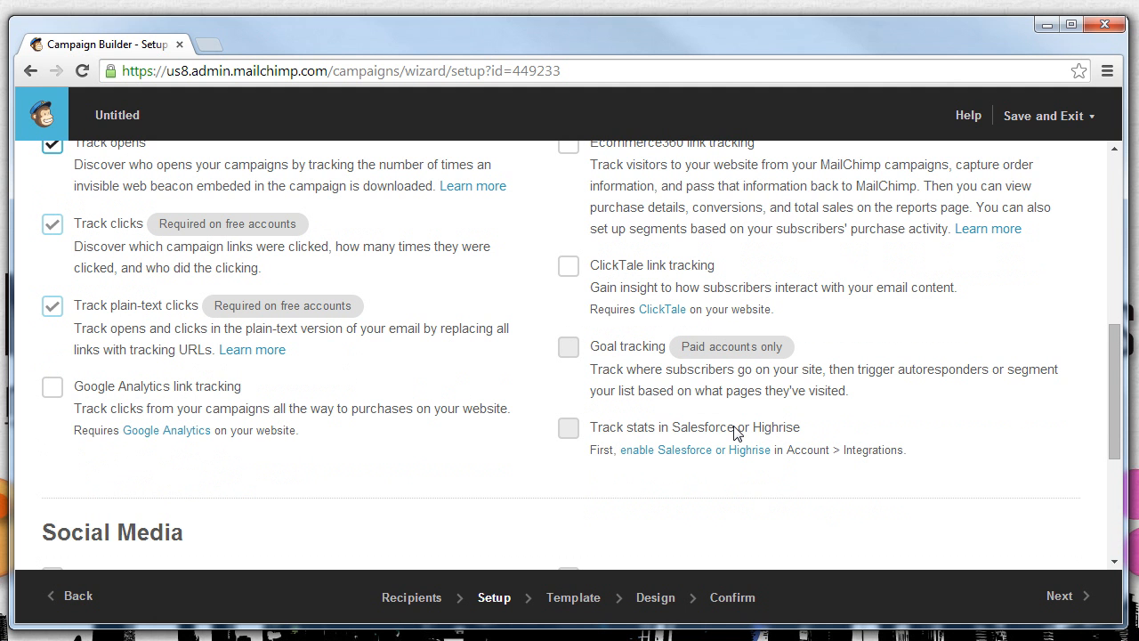
{"action": "scroll", "coordinate": [734, 432], "scroll_direction": "up", "scroll_amount": 1}
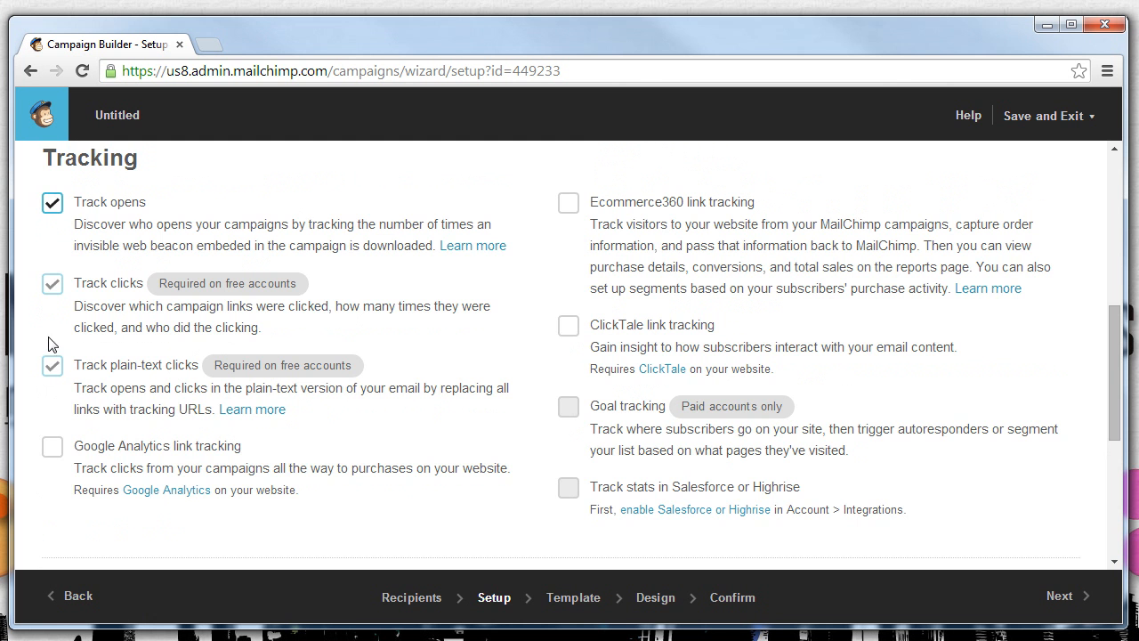
{"action": "scroll", "coordinate": [46, 364], "scroll_direction": "down", "scroll_amount": 3}
{"action": "scroll", "coordinate": [48, 373], "scroll_direction": "down", "scroll_amount": 3}
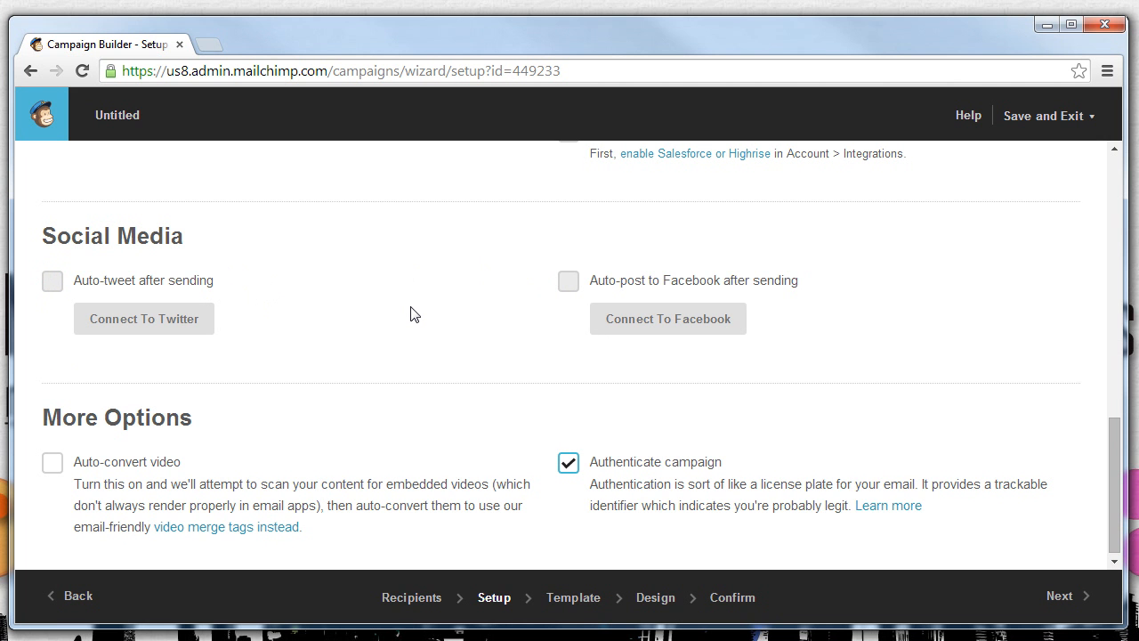
{"action": "scroll", "coordinate": [413, 313], "scroll_direction": "down", "scroll_amount": 1}
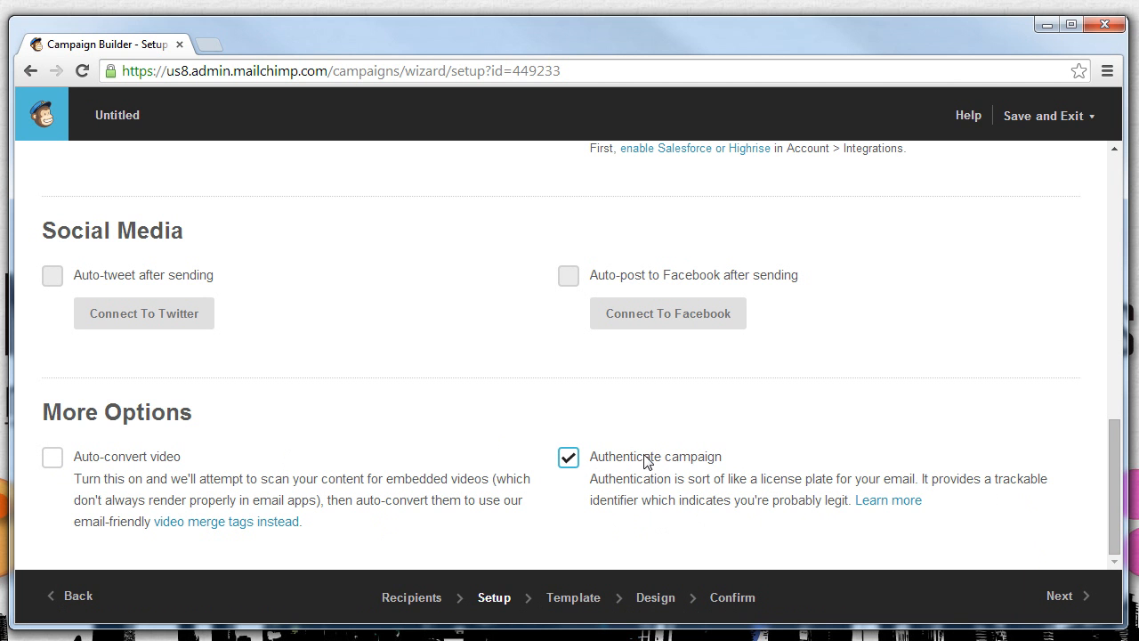
- Turn the Authenticate campaign option off and back on, and return to the Campaign Info section
{"action": "left_click", "coordinate": [699, 457]}
{"action": "left_click", "coordinate": [569, 458]}
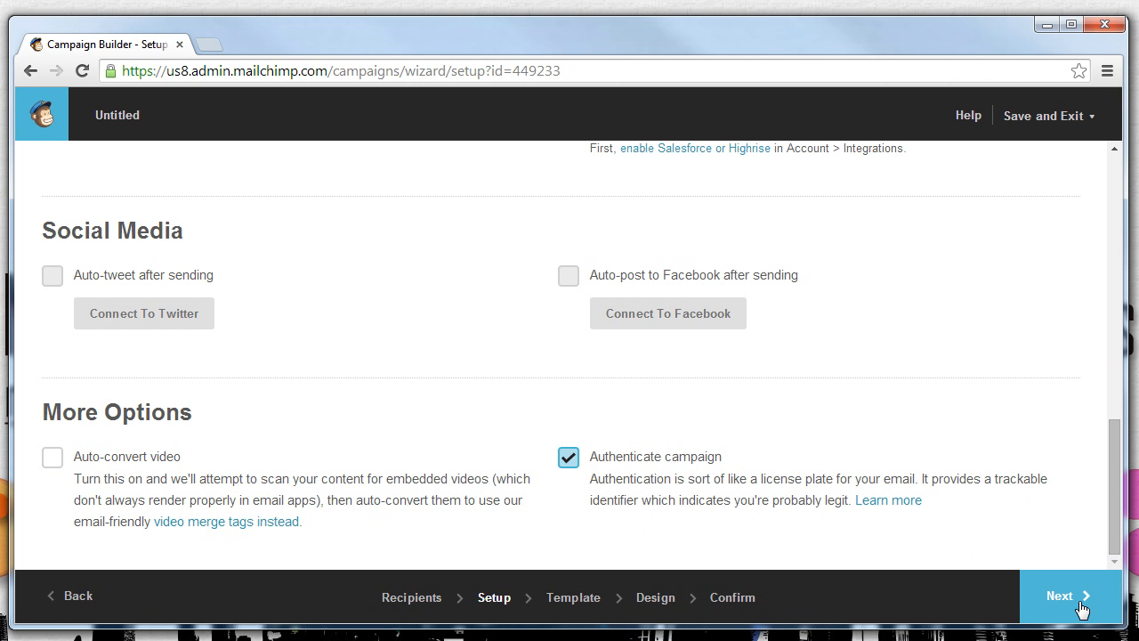
{"action": "scroll", "coordinate": [1038, 493], "scroll_direction": "up", "scroll_amount": 9}
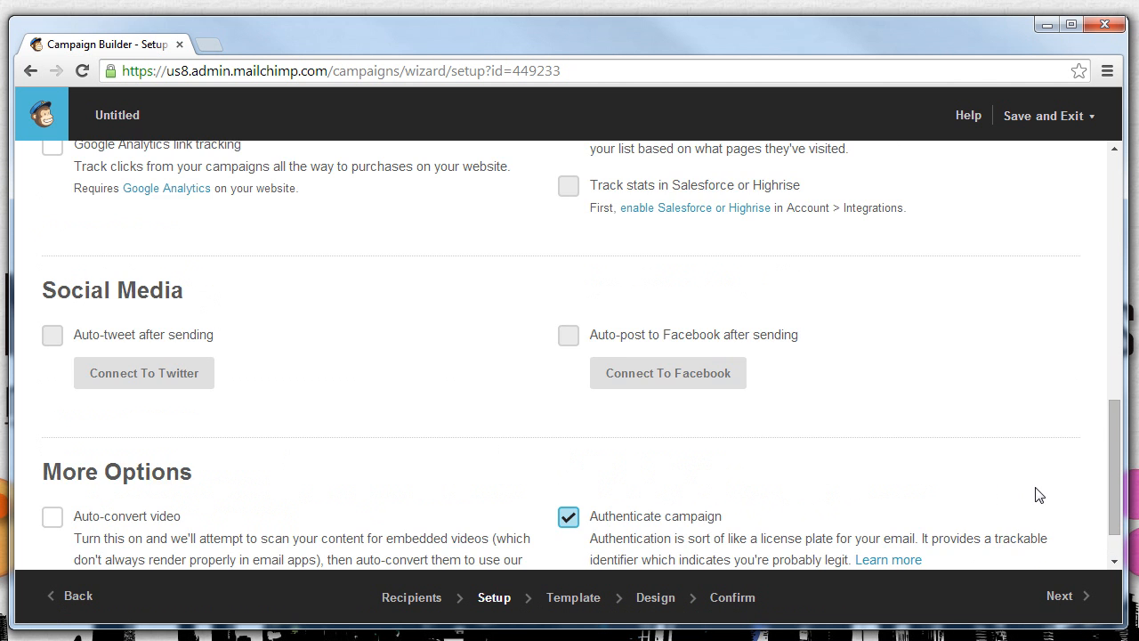
{"action": "scroll", "coordinate": [1046, 493], "scroll_direction": "up", "scroll_amount": 1}
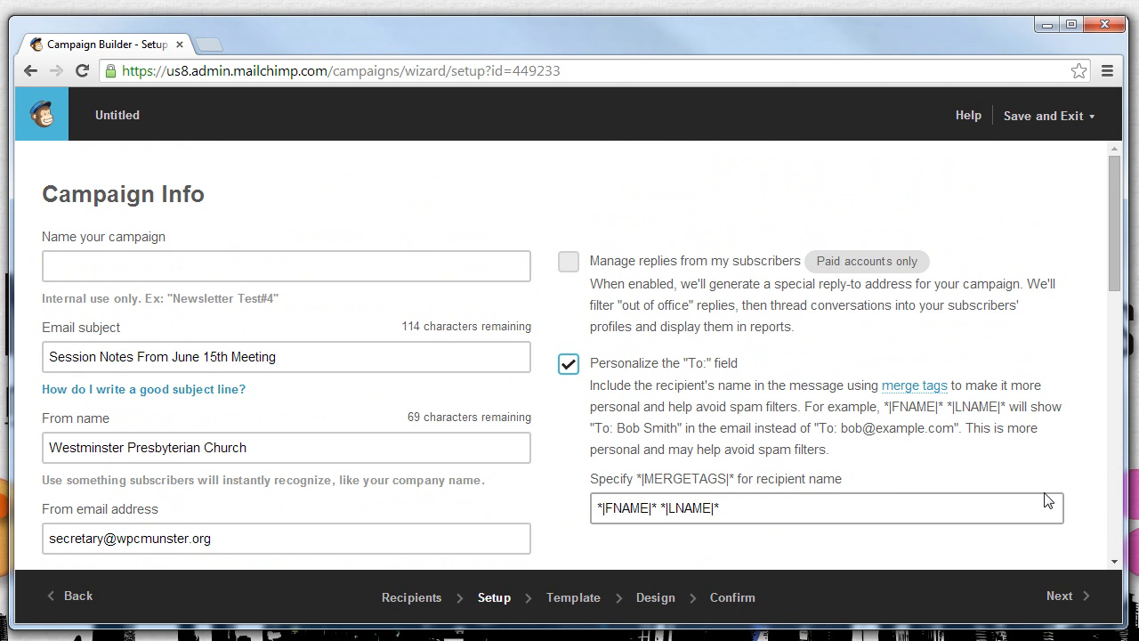
- Review the recipient merge tags and the tracking, social media and authentication settings, and continue to the template selection
{"action": "left_click_drag", "start_coordinate": [742, 502], "coordinate": [585, 507]}
{"action": "left_click", "coordinate": [561, 501]}
{"action": "scroll", "coordinate": [561, 501], "scroll_direction": "down", "scroll_amount": 4}
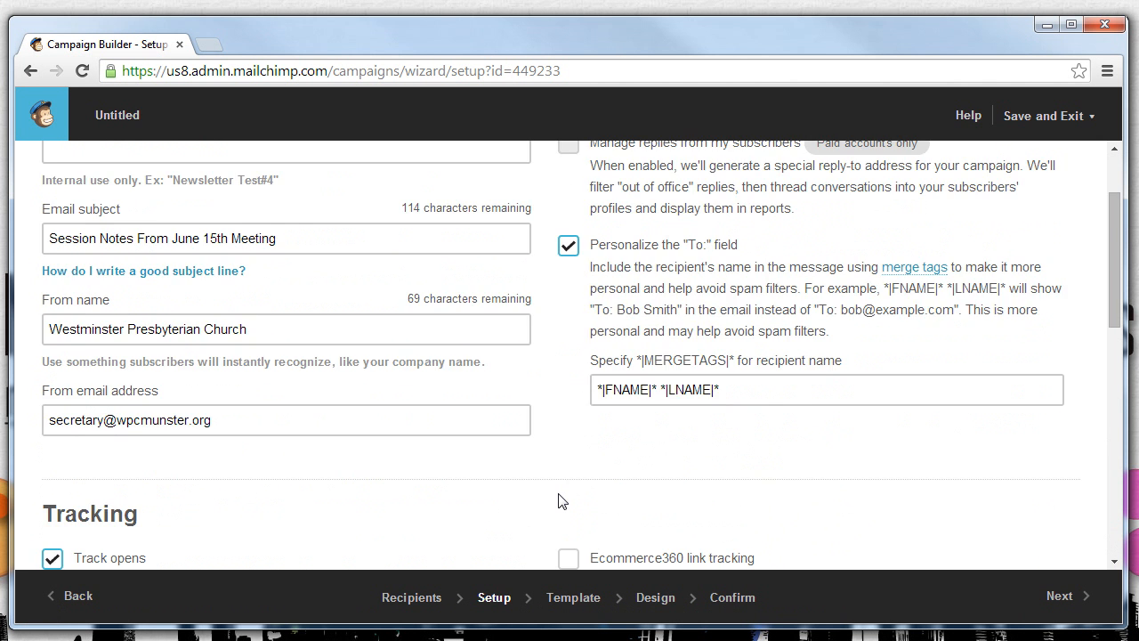
{"action": "scroll", "coordinate": [562, 501], "scroll_direction": "down", "scroll_amount": 1}
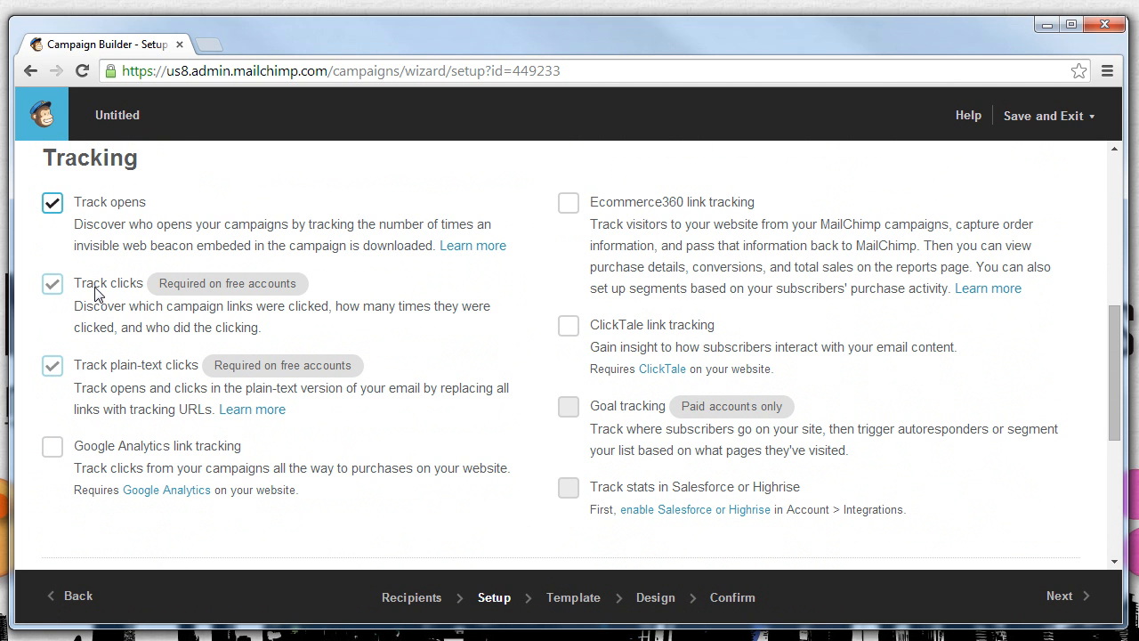
{"action": "scroll", "coordinate": [96, 291], "scroll_direction": "down", "scroll_amount": 3}
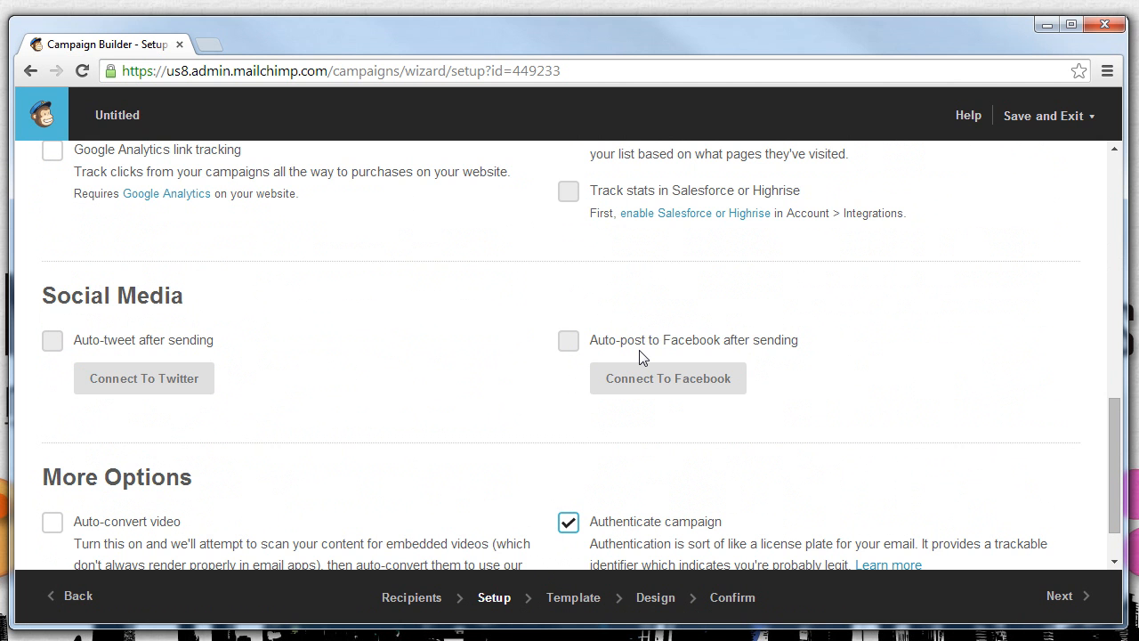
{"action": "scroll", "coordinate": [643, 356], "scroll_direction": "down", "scroll_amount": 1}
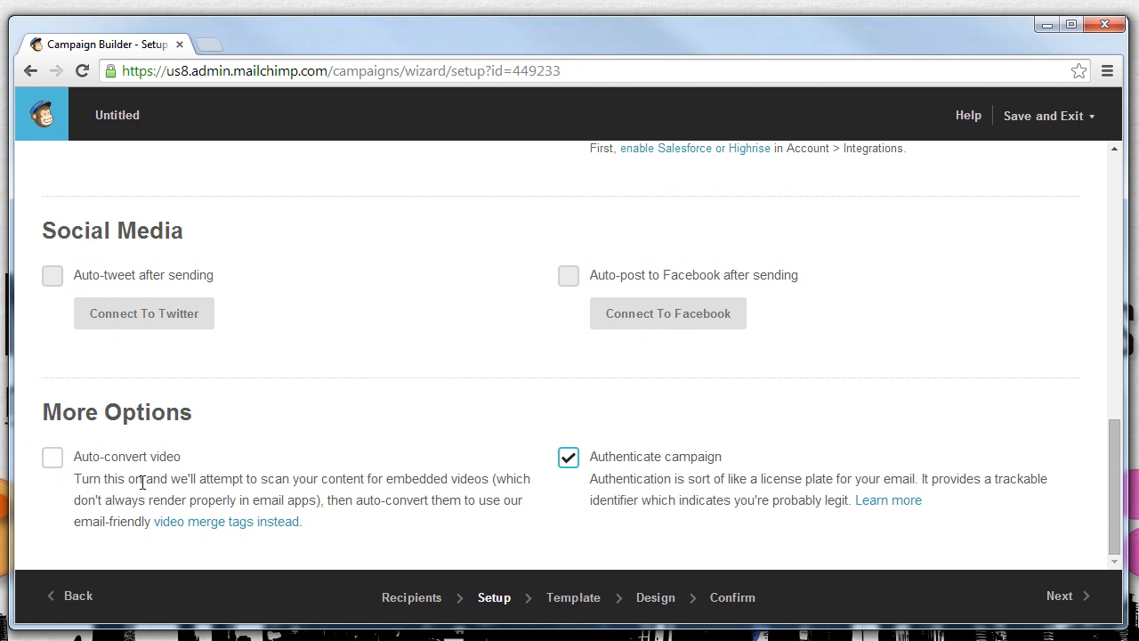
{"action": "left_click", "coordinate": [1075, 605]}
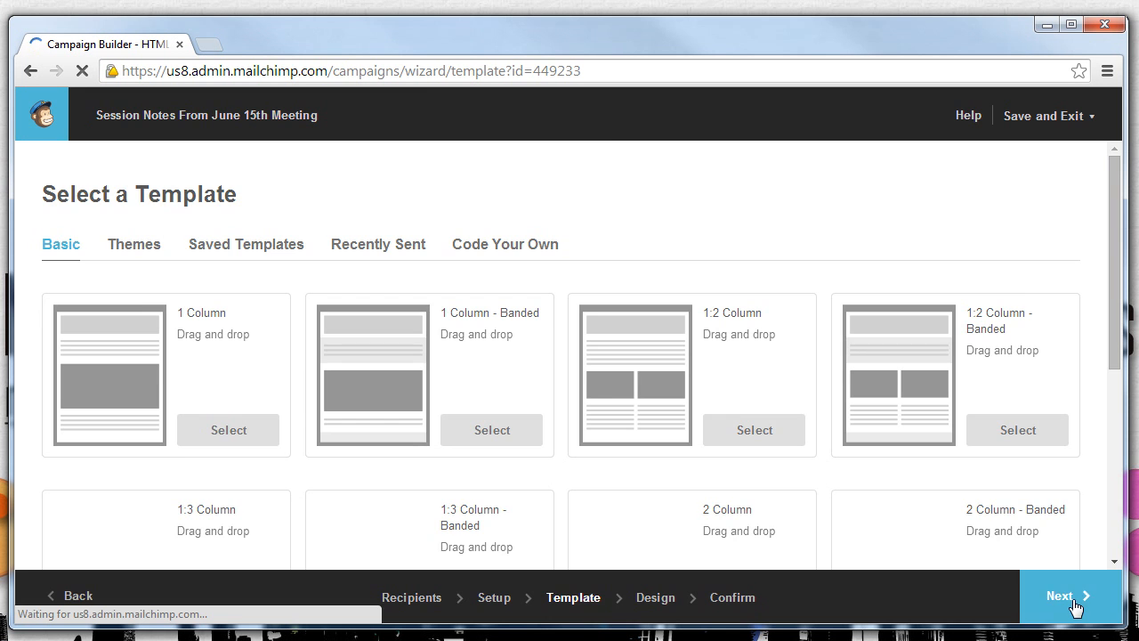
- Look through the basic templates and preview the 1 Column template, examining its preview line, body text and footer
{"action": "scroll", "coordinate": [990, 233], "scroll_direction": "down", "scroll_amount": 4}
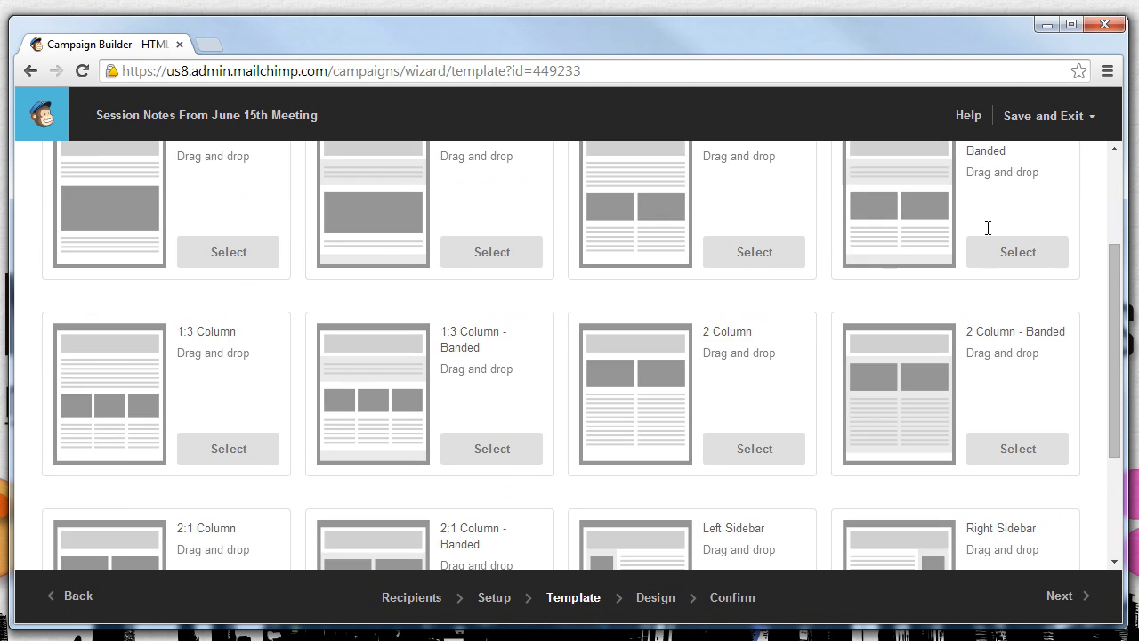
{"action": "scroll", "coordinate": [988, 228], "scroll_direction": "up", "scroll_amount": 4}
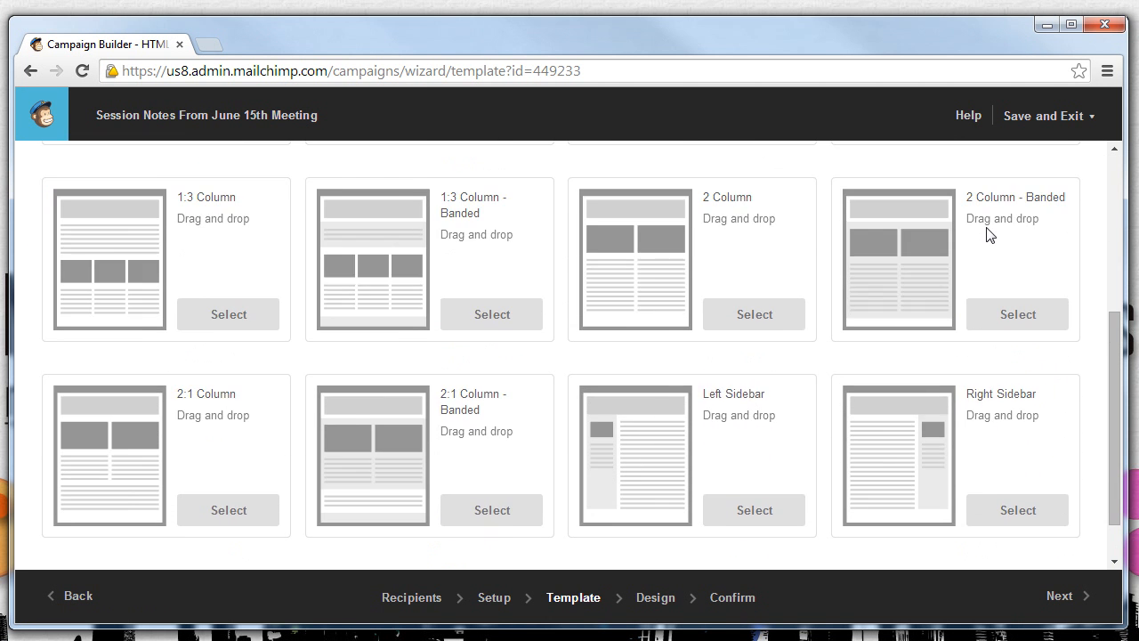
{"action": "scroll", "coordinate": [990, 234], "scroll_direction": "down", "scroll_amount": 1}
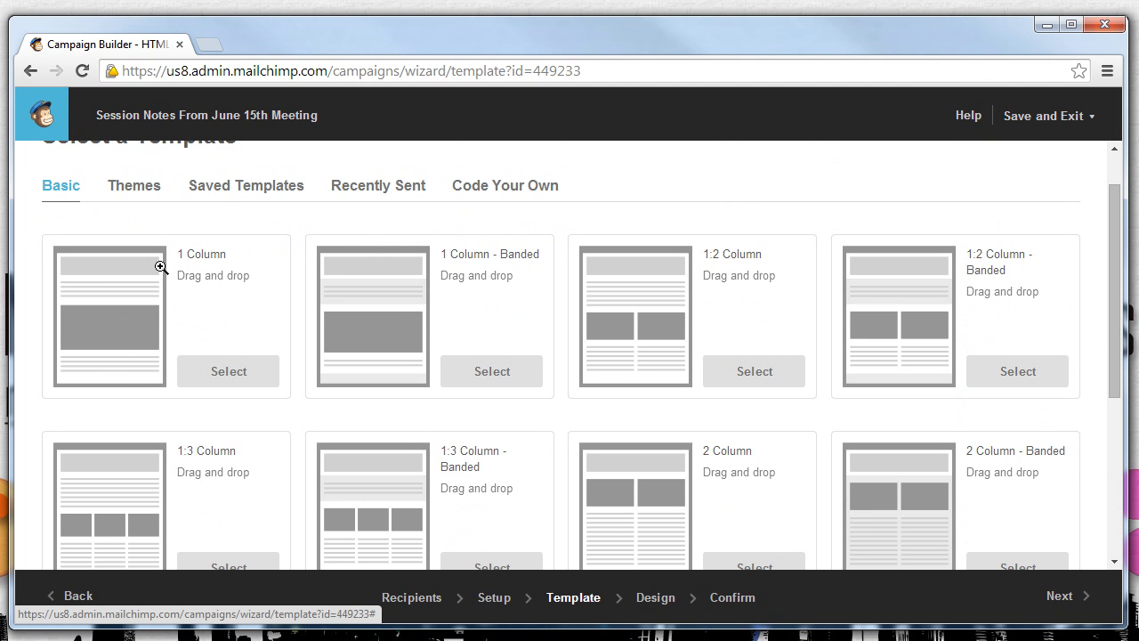
{"action": "left_click", "coordinate": [72, 294]}
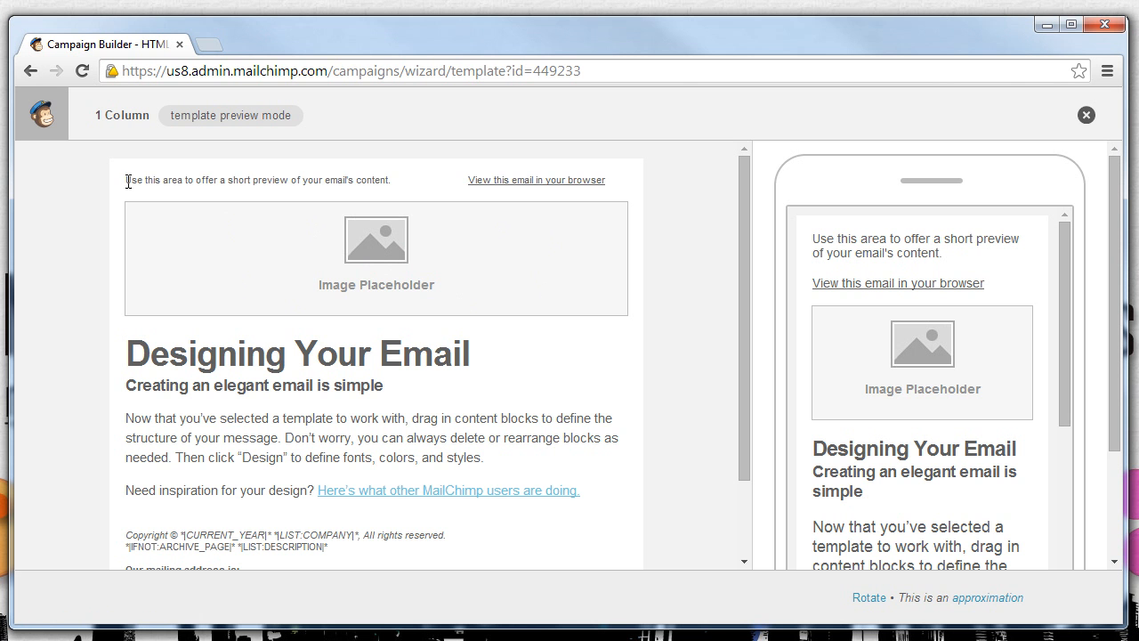
{"action": "left_click_drag", "start_coordinate": [126, 178], "coordinate": [623, 176]}
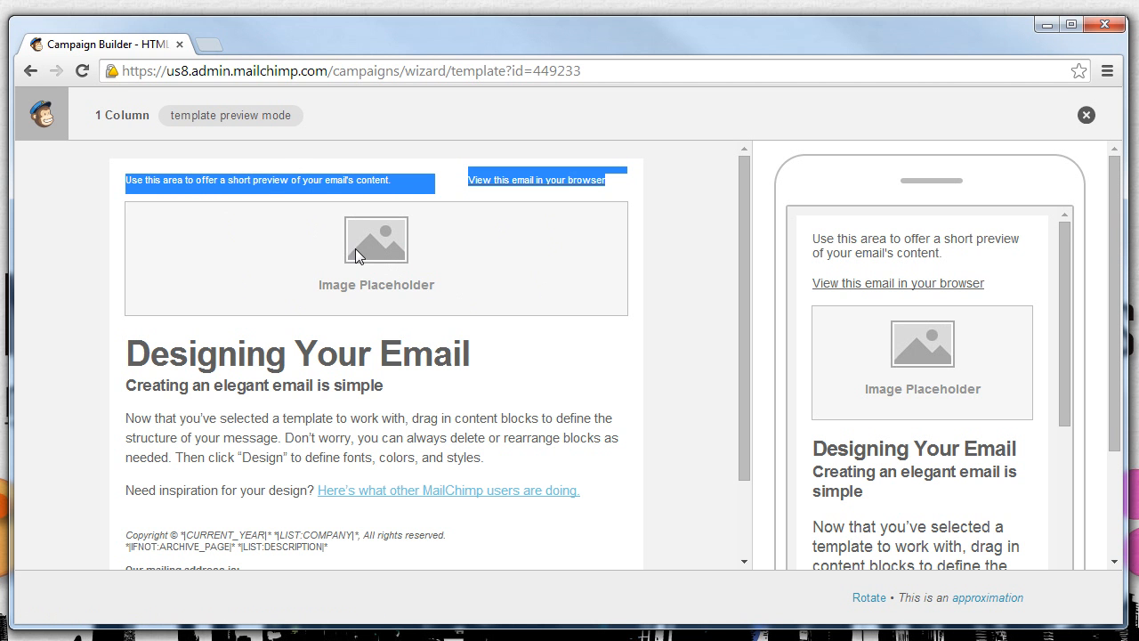
{"action": "scroll", "coordinate": [243, 373], "scroll_direction": "down", "scroll_amount": 1}
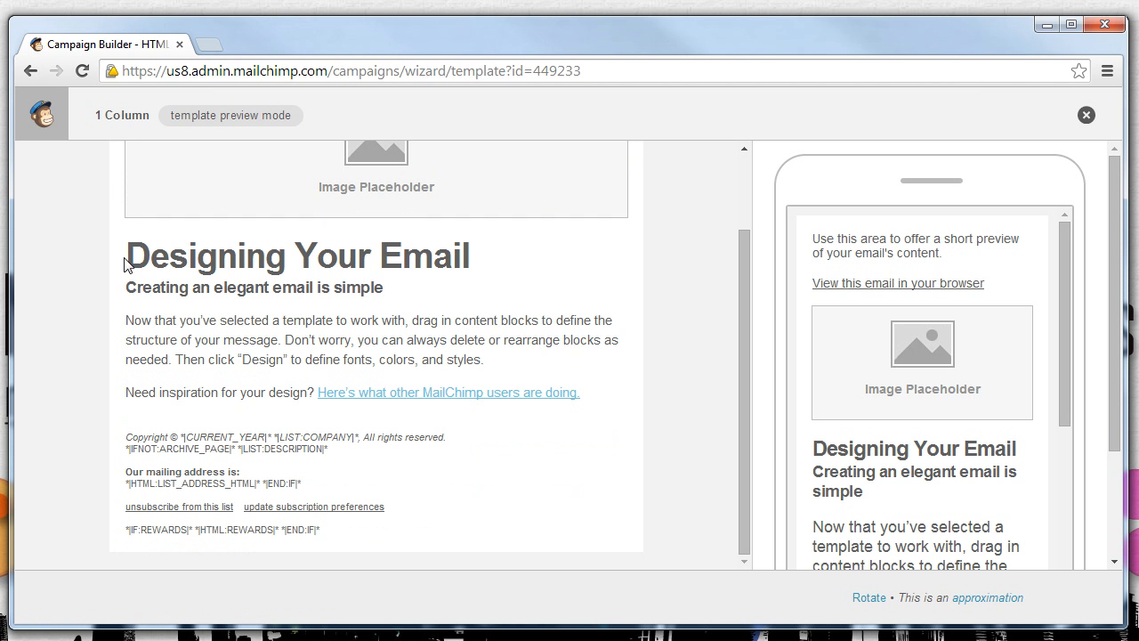
{"action": "left_click_drag", "start_coordinate": [127, 264], "coordinate": [532, 394]}
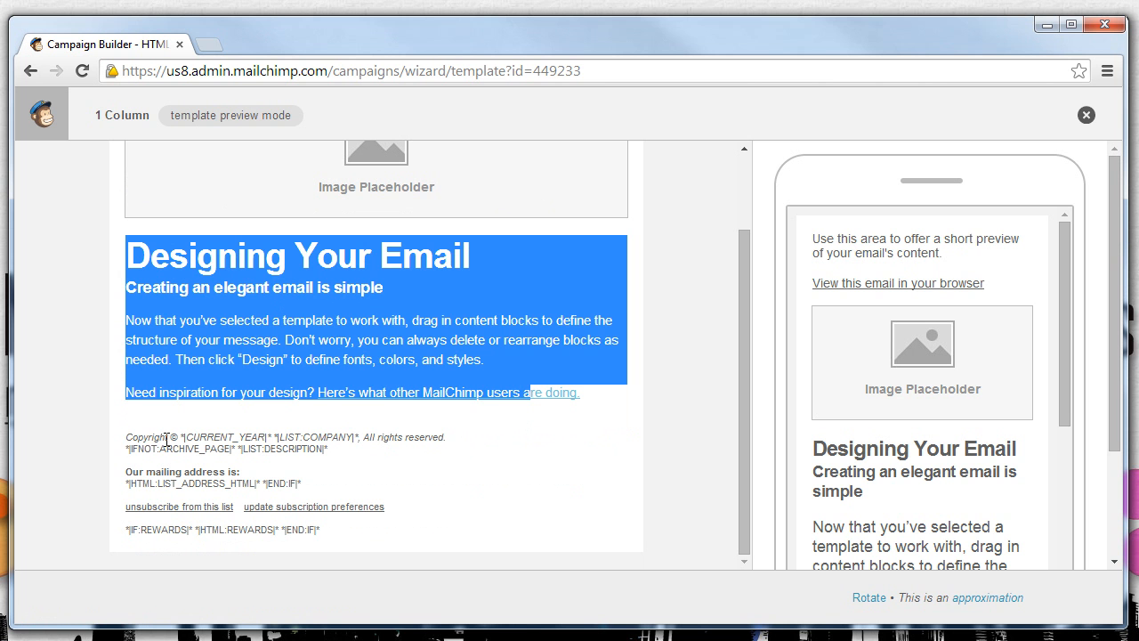
{"action": "left_click", "coordinate": [347, 364]}
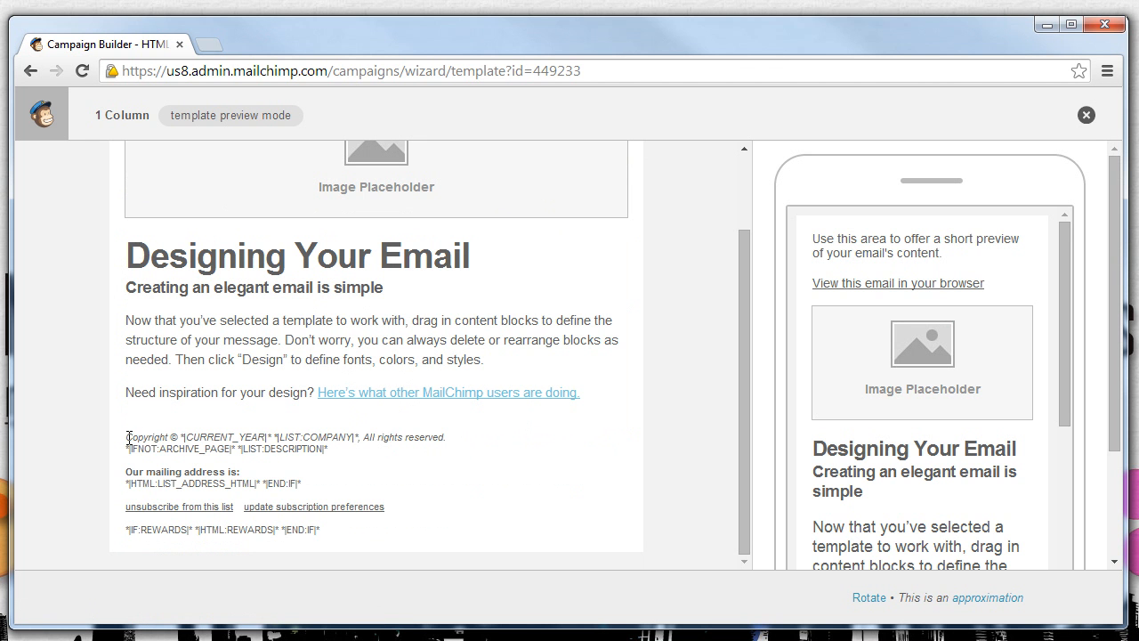
{"action": "left_click_drag", "start_coordinate": [126, 436], "coordinate": [349, 535]}
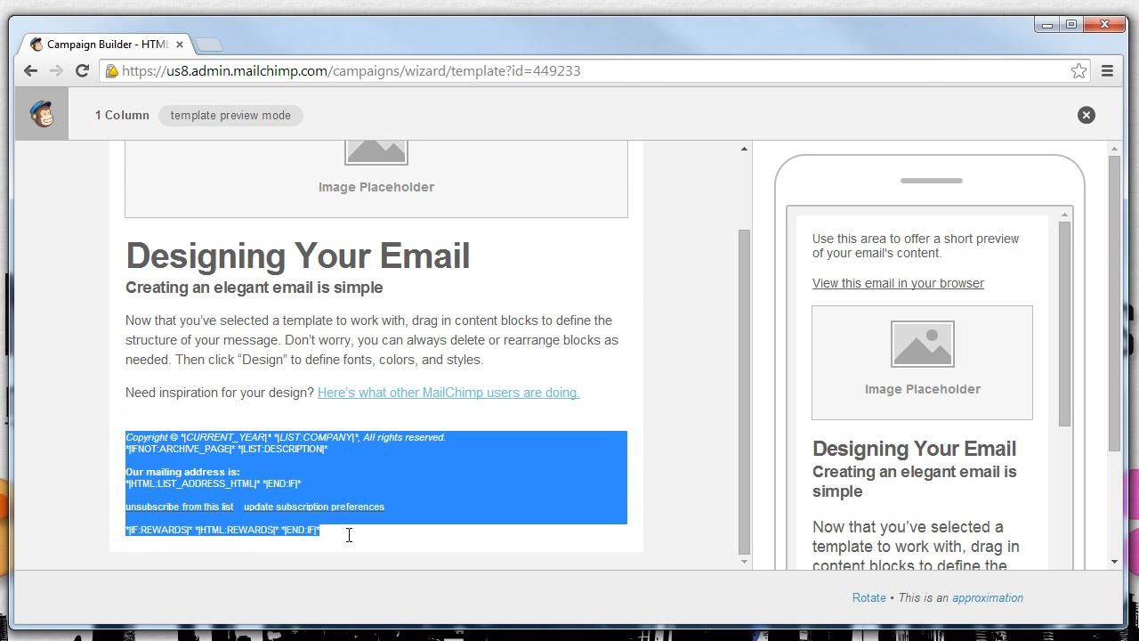
{"action": "left_click", "coordinate": [349, 534]}
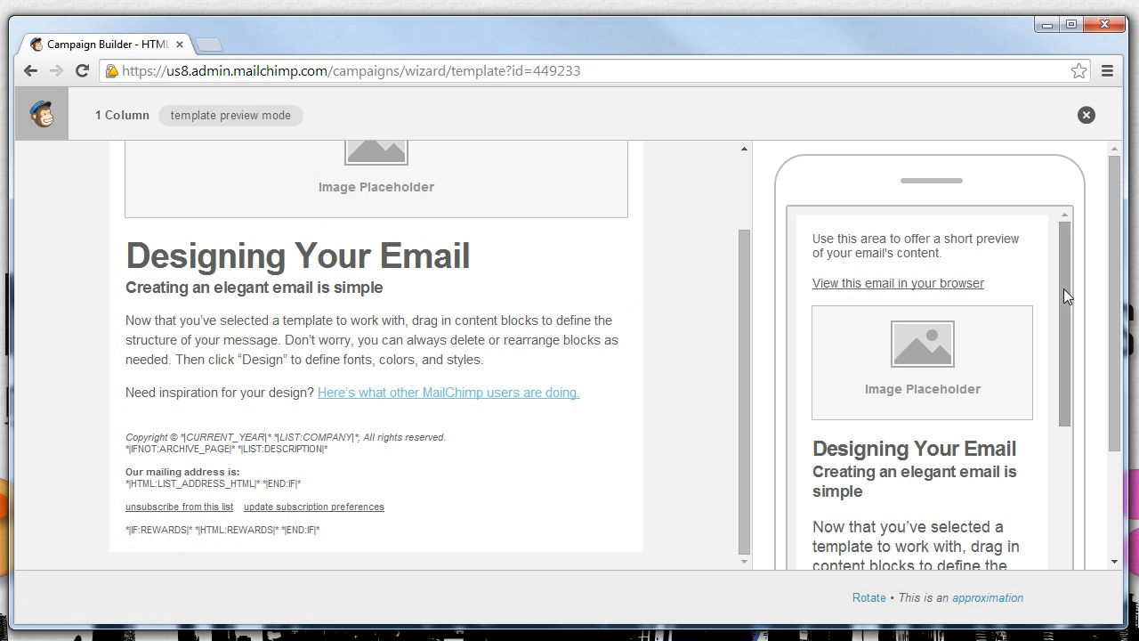
- Examine the desktop and mobile previews of the 1 Column template, and choose that template for the campaign
{"action": "left_click_drag", "start_coordinate": [1063, 289], "coordinate": [1074, 533]}
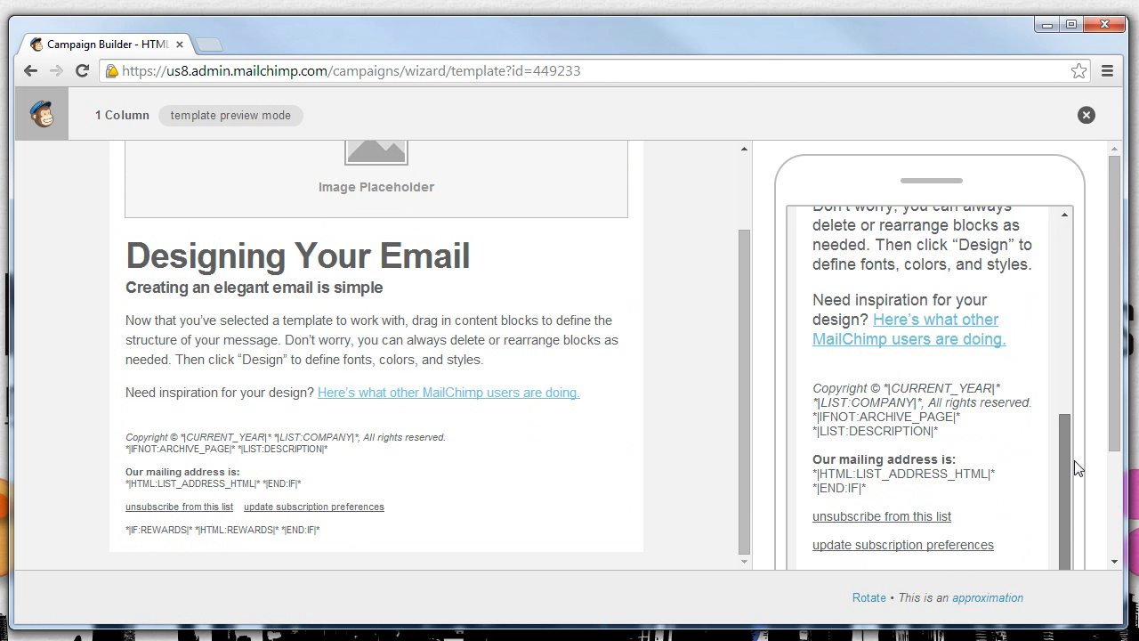
{"action": "left_click_drag", "start_coordinate": [1074, 460], "coordinate": [1063, 278]}
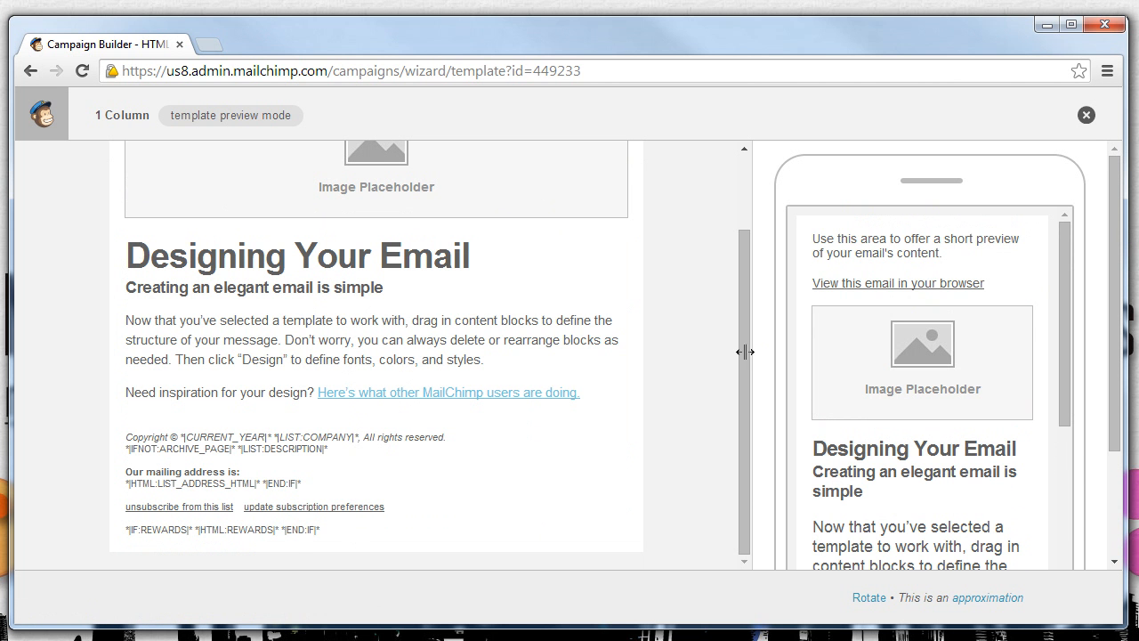
{"action": "scroll", "coordinate": [746, 239], "scroll_direction": "up", "scroll_amount": 2}
{"action": "scroll", "coordinate": [731, 445], "scroll_direction": "down", "scroll_amount": 2}
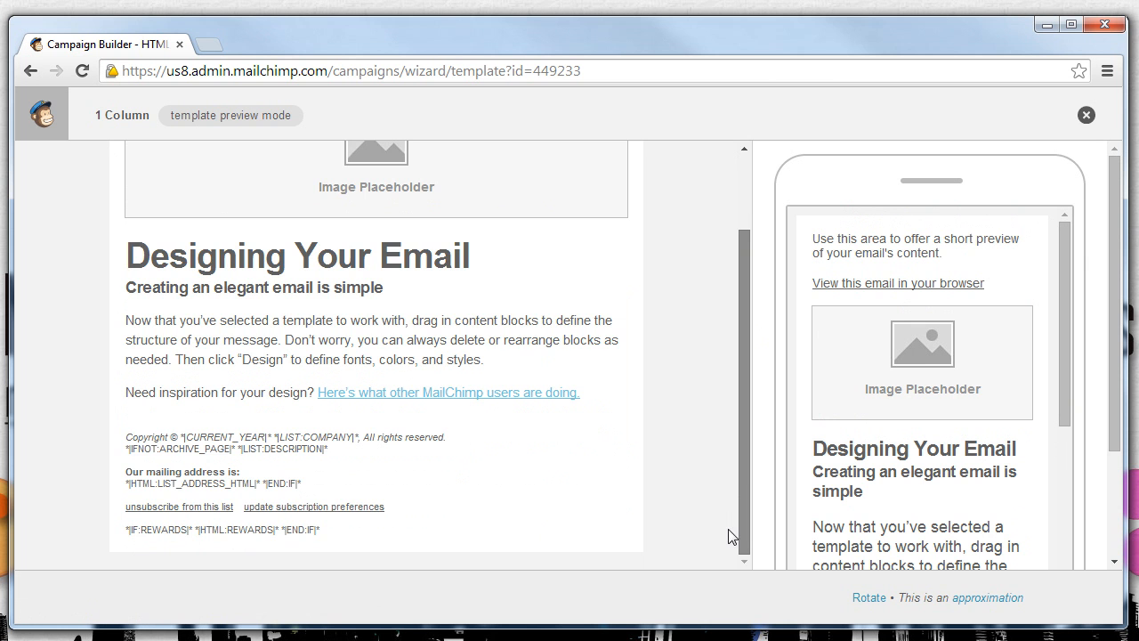
{"action": "scroll", "coordinate": [745, 231], "scroll_direction": "up", "scroll_amount": 2}
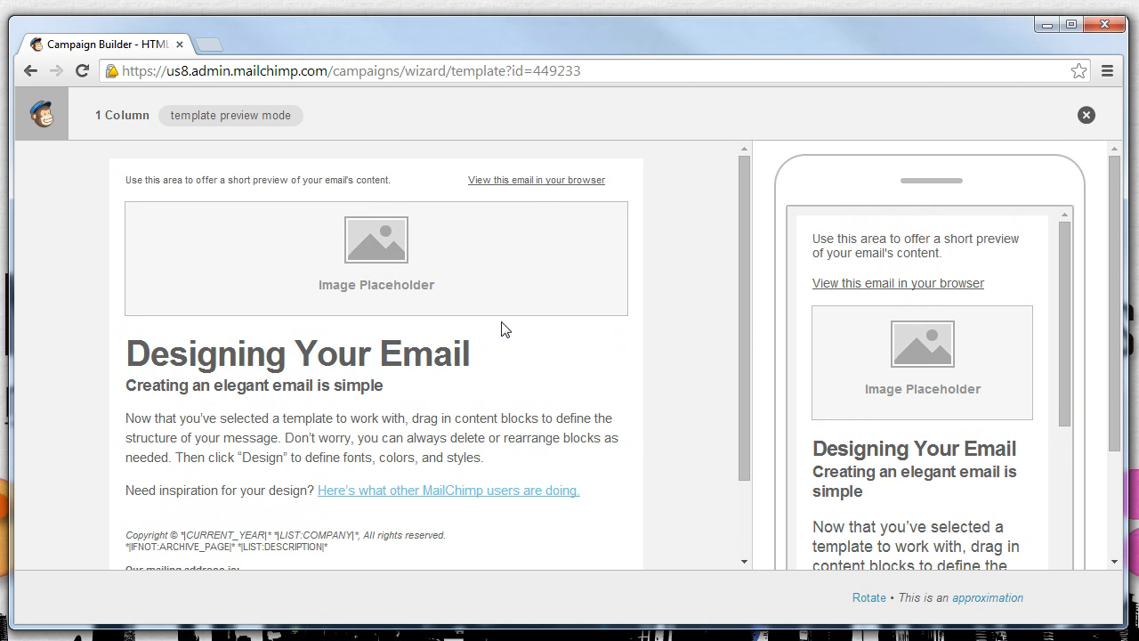
{"action": "left_click_drag", "start_coordinate": [1120, 428], "coordinate": [1115, 459]}
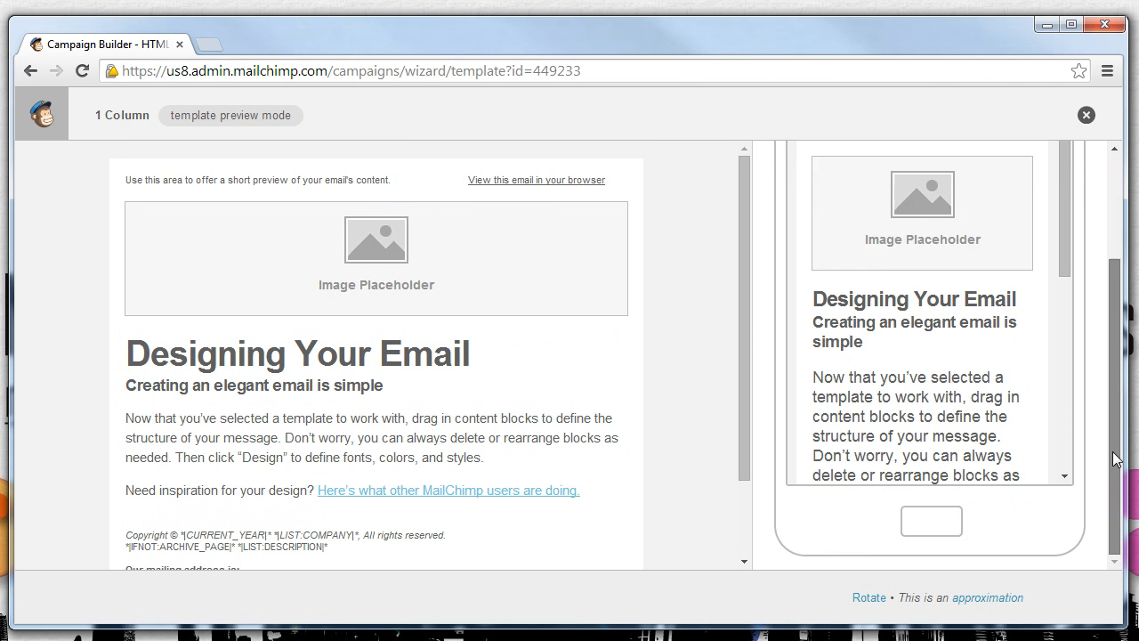
{"action": "left_click_drag", "start_coordinate": [1115, 389], "coordinate": [1087, 116]}
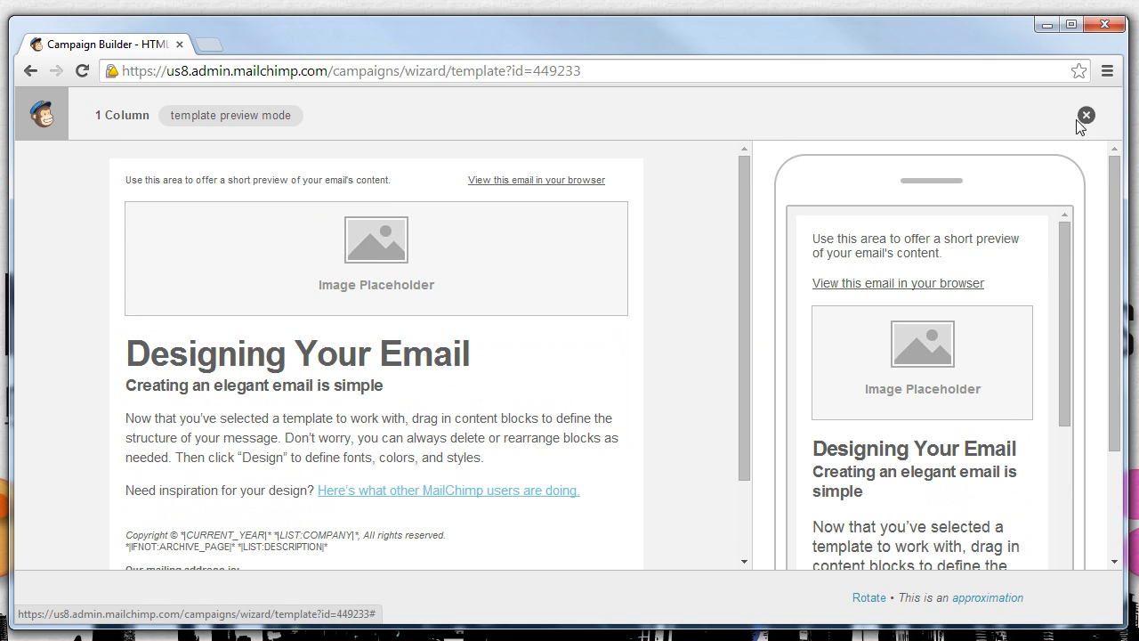
{"action": "left_click", "coordinate": [1087, 116]}
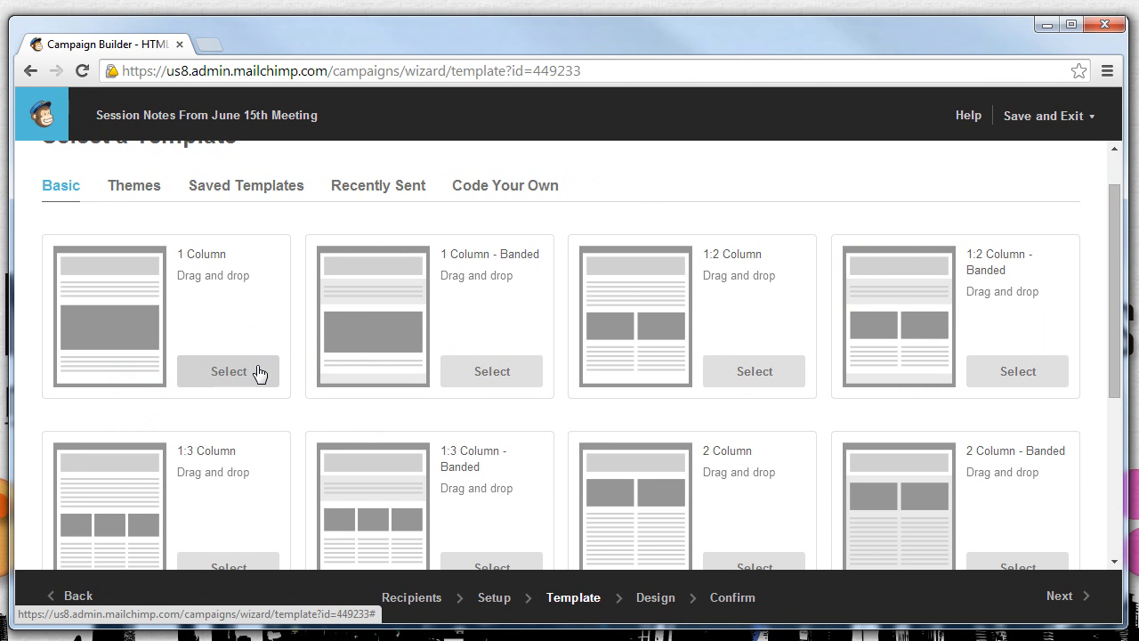
{"action": "left_click", "coordinate": [246, 374]}
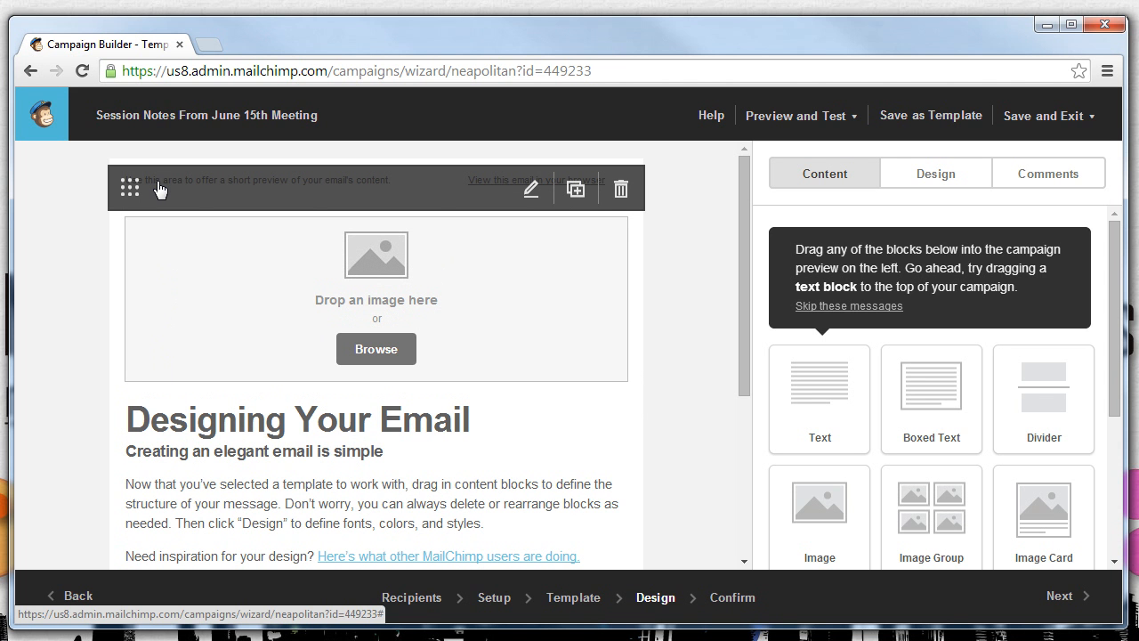
- Duplicate the preview-text block above the image placeholder and delete the extra copy
{"action": "left_click", "coordinate": [579, 194]}
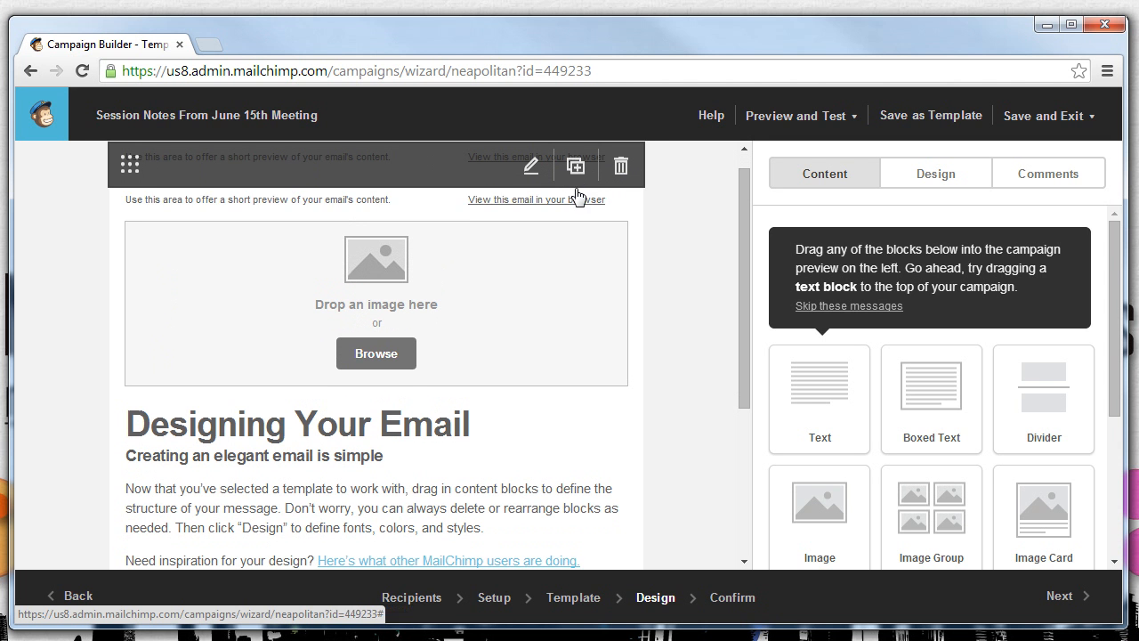
{"action": "left_click", "coordinate": [532, 197]}
{"action": "left_click", "coordinate": [620, 194]}
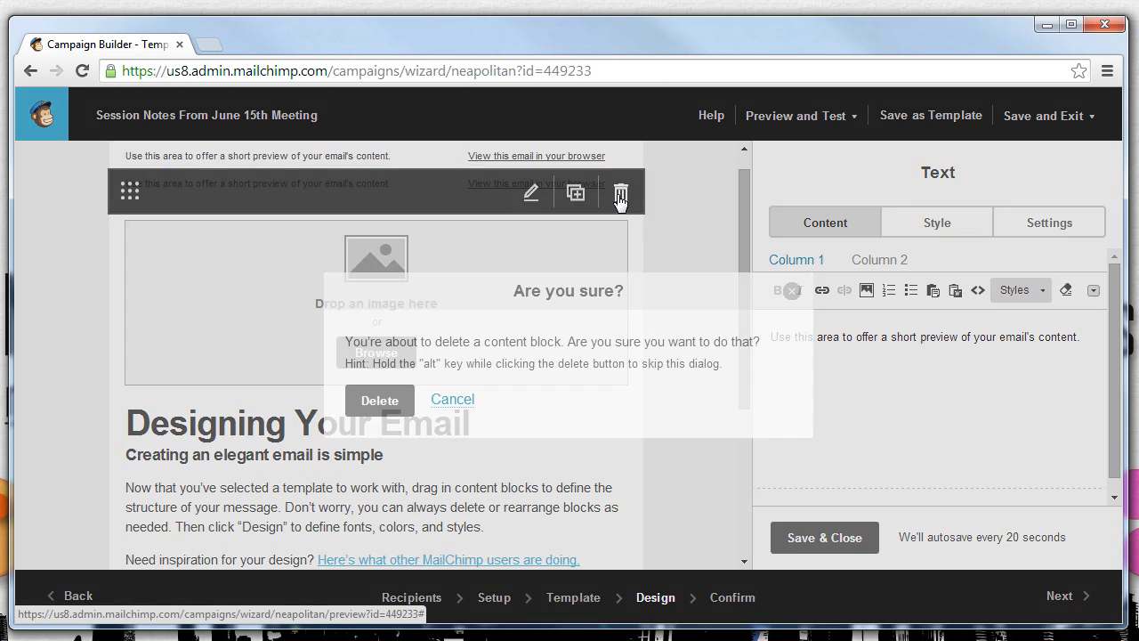
{"action": "left_click", "coordinate": [379, 412]}
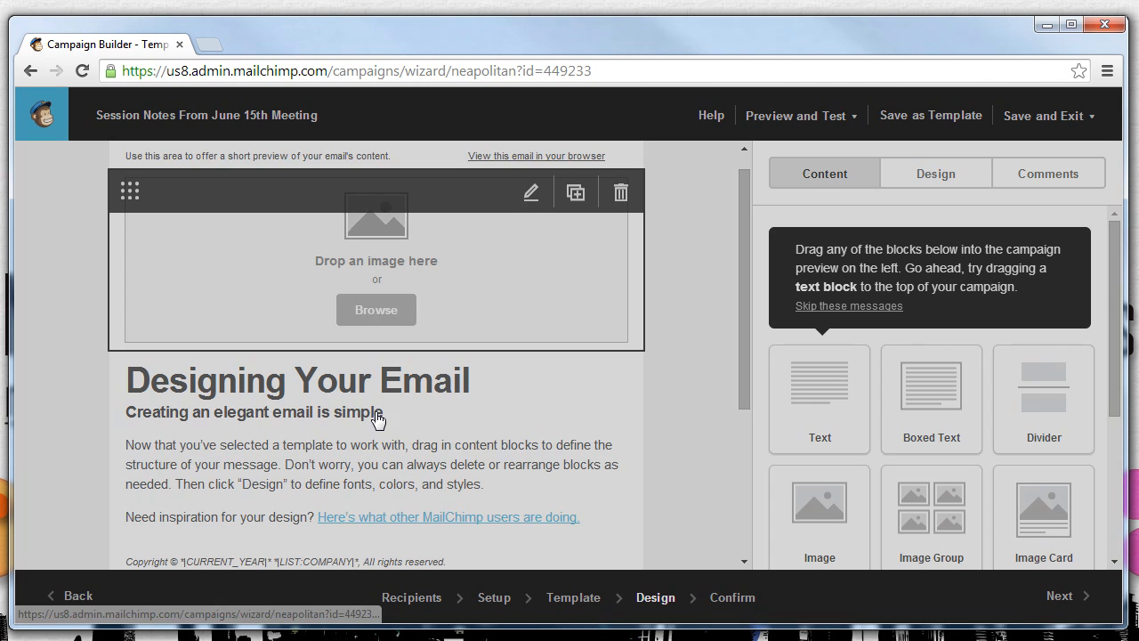
- Open the editors of the preview-text block, the image block and the main text block in turn
{"action": "scroll", "coordinate": [608, 297], "scroll_direction": "up", "scroll_amount": 1}
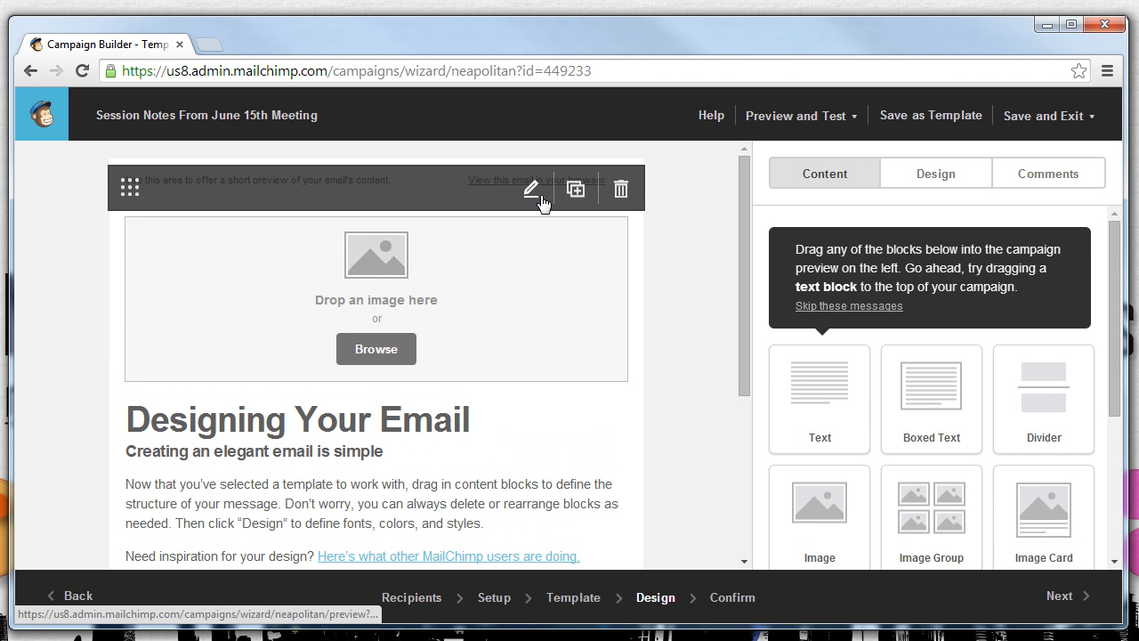
{"action": "left_click", "coordinate": [531, 190]}
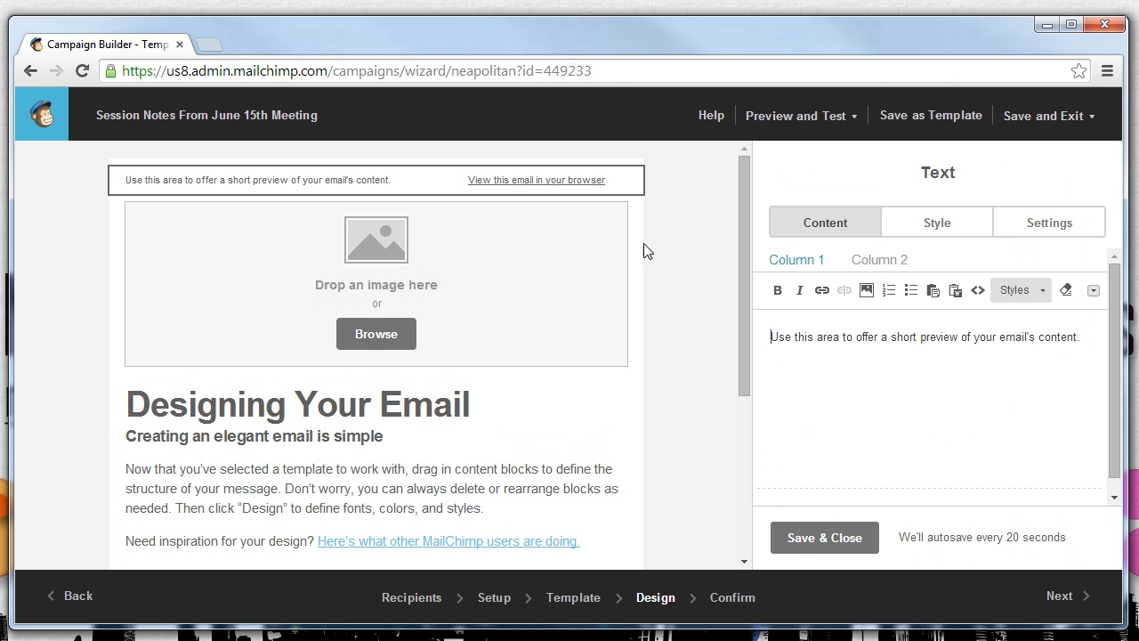
{"action": "left_click", "coordinate": [531, 219]}
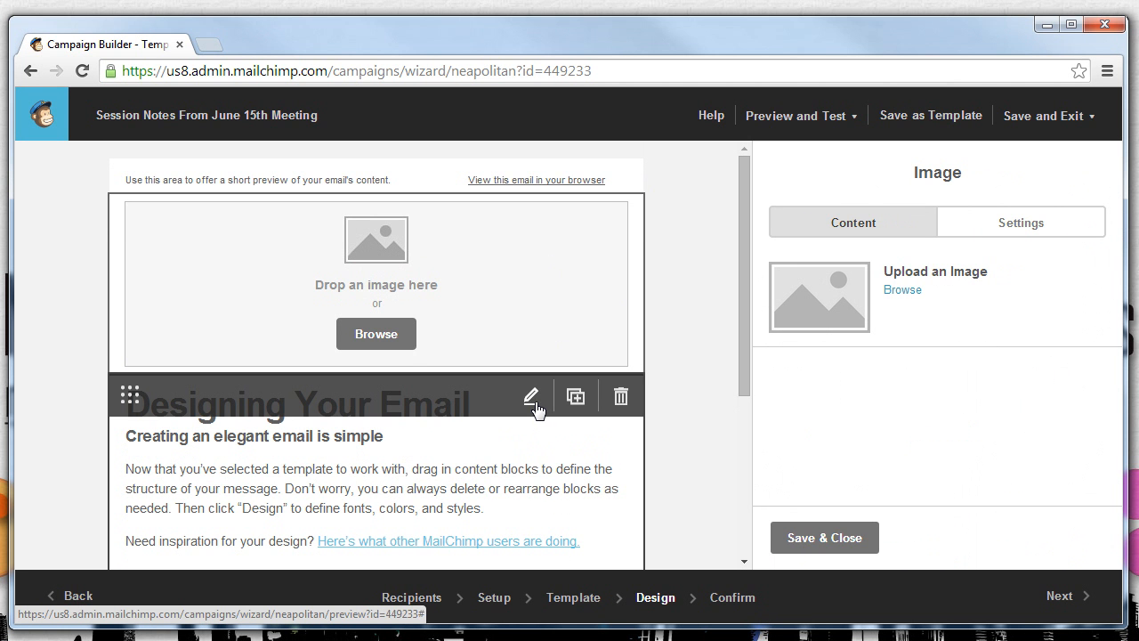
{"action": "left_click", "coordinate": [534, 400]}
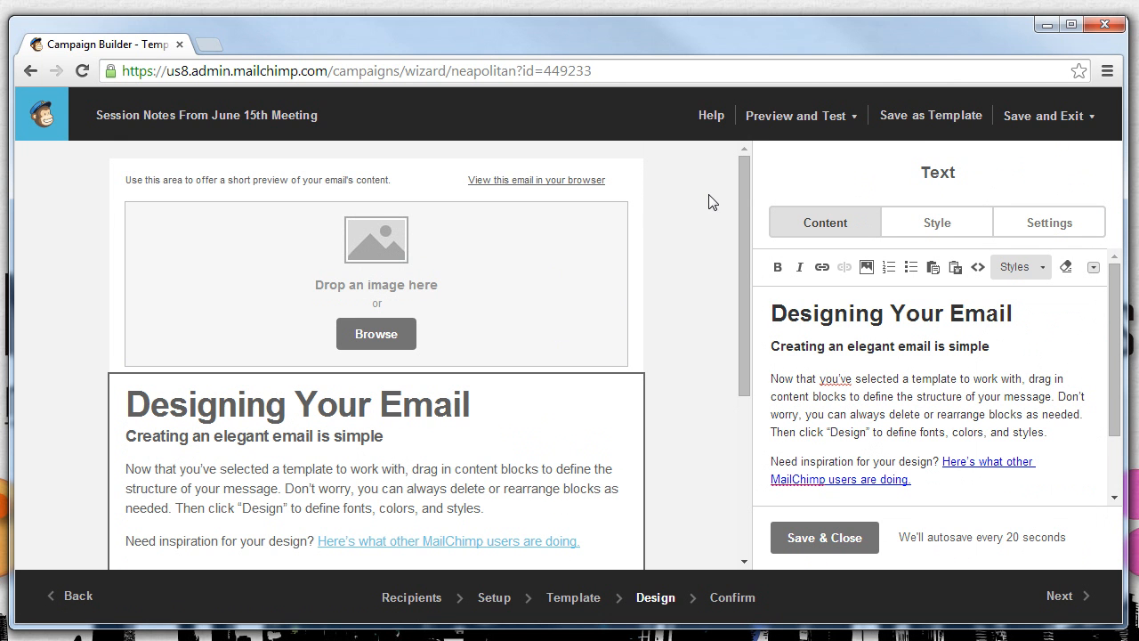
- Replace the preview-text block's first column with "This is a newsletter coming from Westminster regarding Session Update"
{"action": "left_click", "coordinate": [531, 189]}
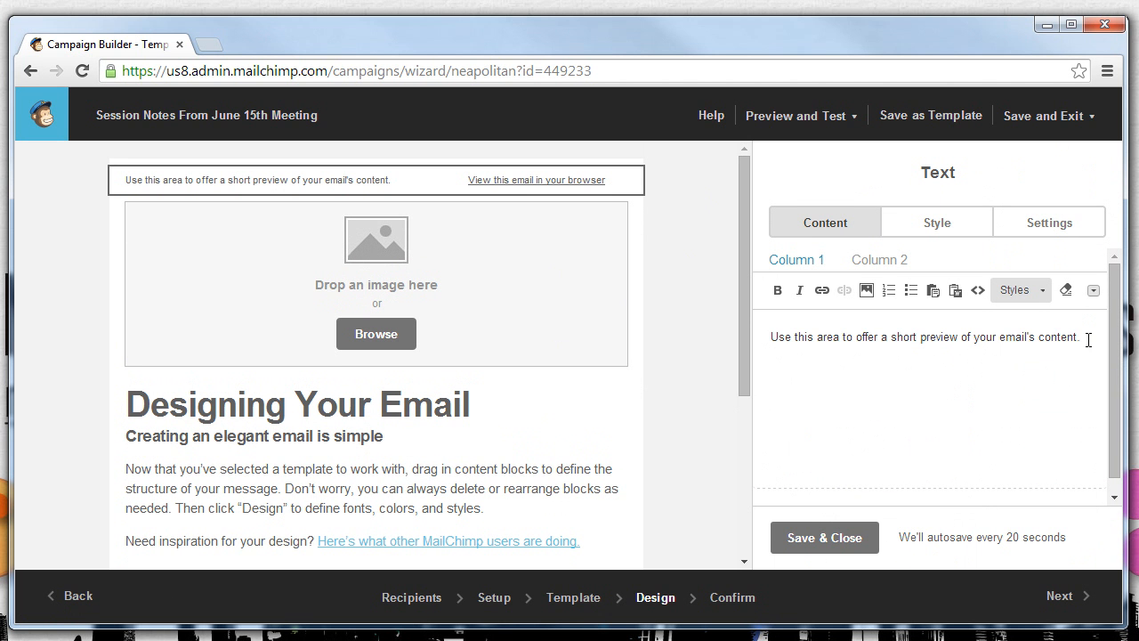
{"action": "left_click_drag", "start_coordinate": [1088, 339], "coordinate": [757, 339]}
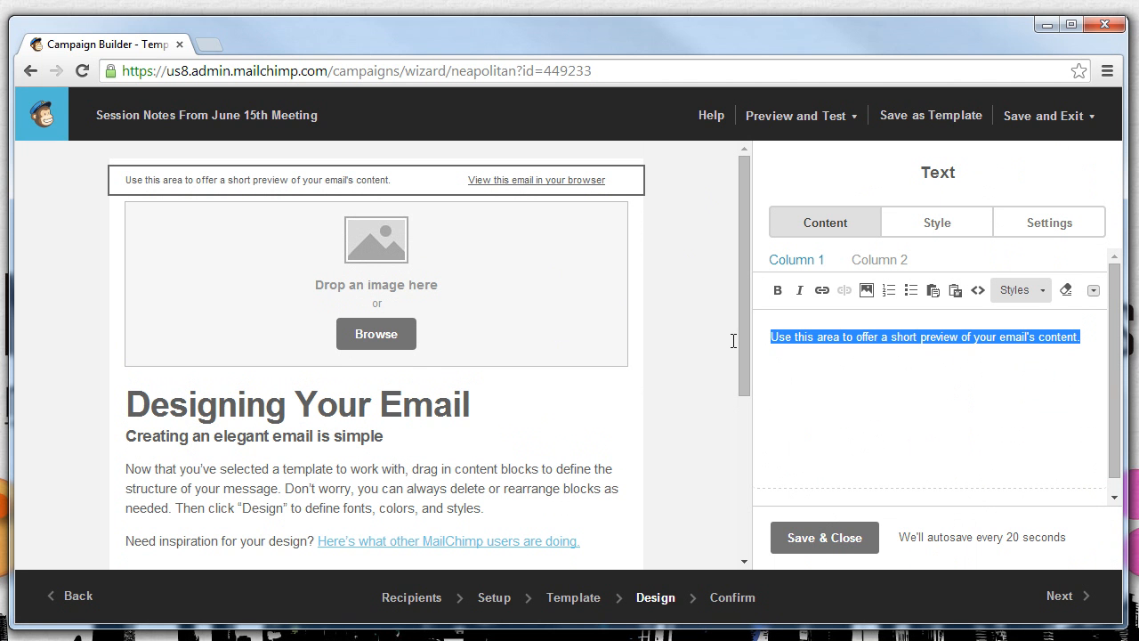
{"action": "type", "text": "This is a newsletter coming f"}
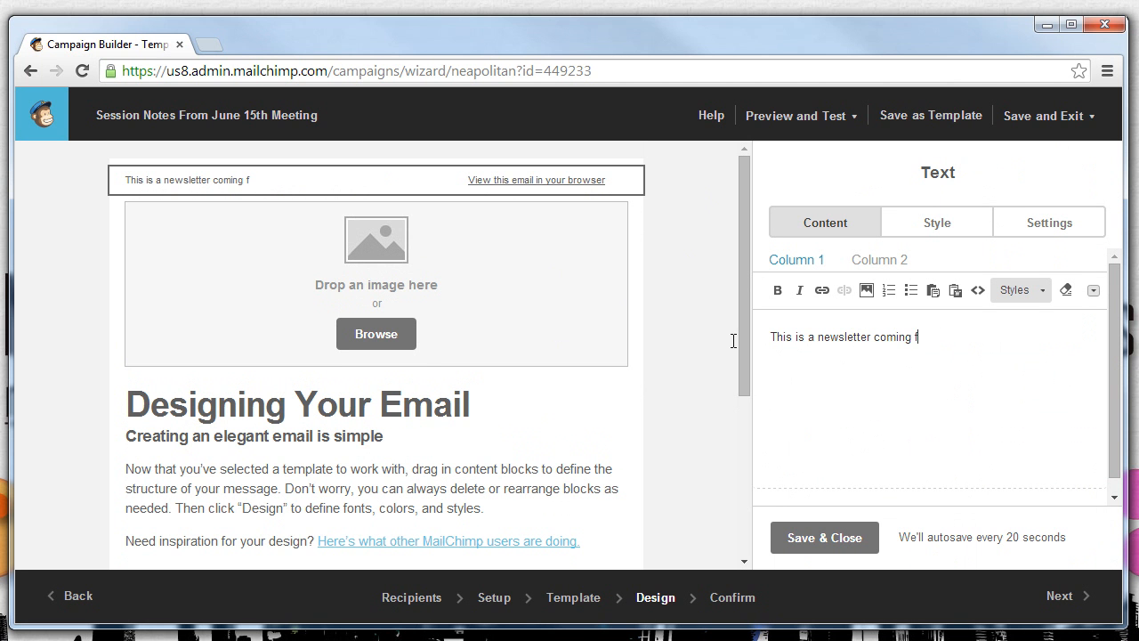
{"action": "type", "text": "rom WE"}
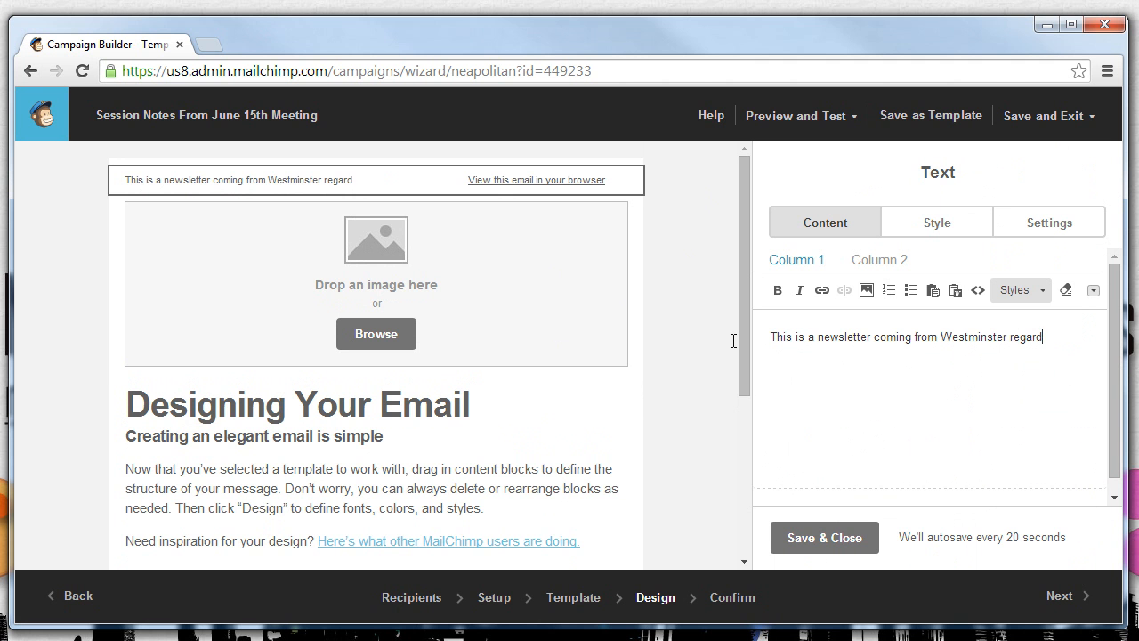
{"action": "type", "text": "ion Update"}
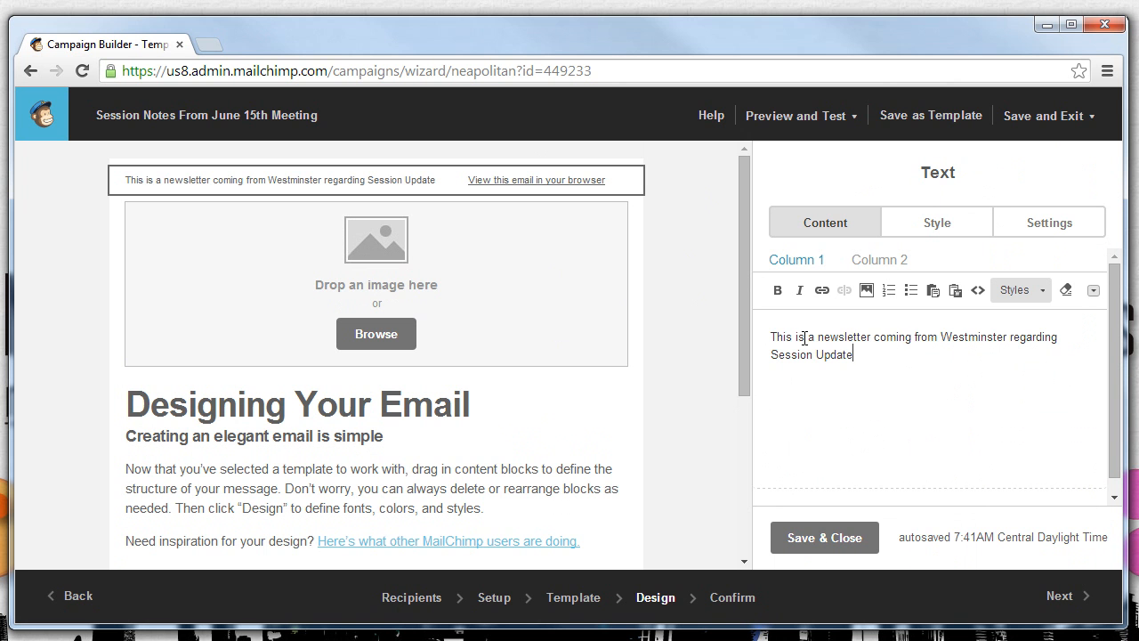
- Extend the preview text in the first column with "for June 2014." after "Session Update"
{"action": "left_click_drag", "start_coordinate": [799, 338], "coordinate": [961, 356]}
{"action": "left_click", "coordinate": [961, 356]}
{"action": "type", "text": "for June 2014."}
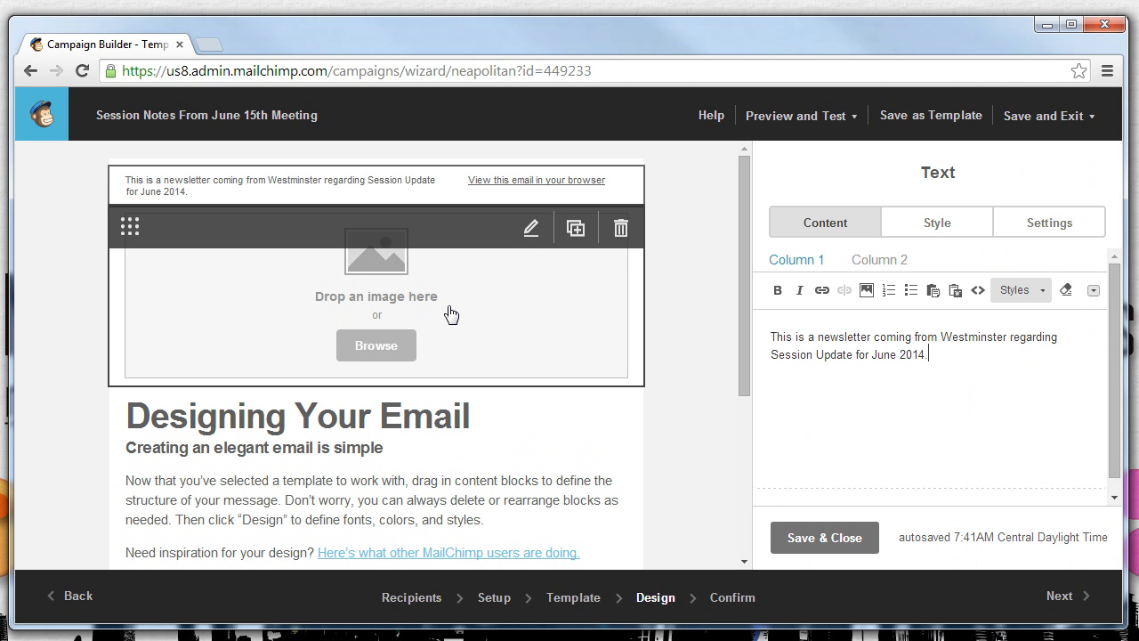
- Upload gift cards0003 from the My Scans folder in the Pictures library into the newsletter's image block
{"action": "left_click", "coordinate": [531, 228]}
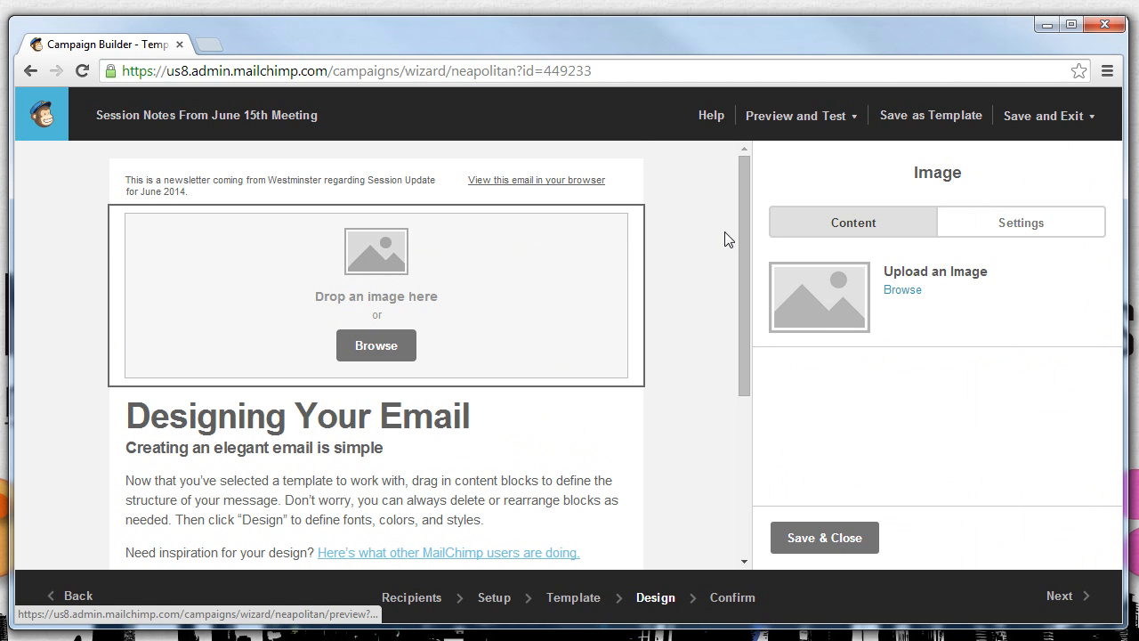
{"action": "left_click", "coordinate": [901, 290]}
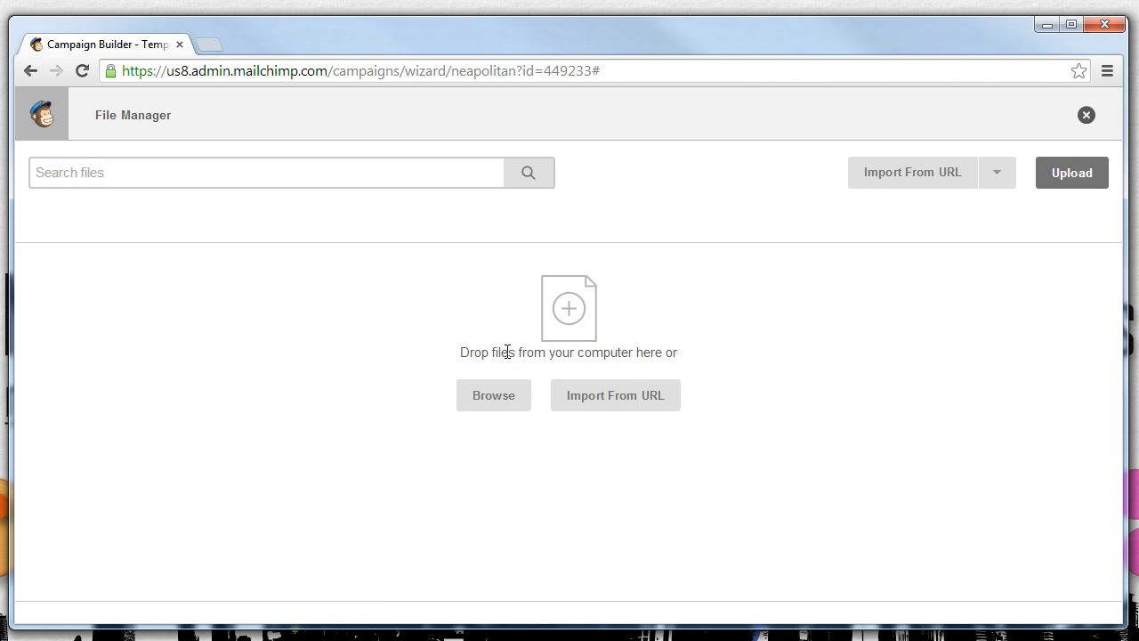
{"action": "left_click", "coordinate": [478, 402]}
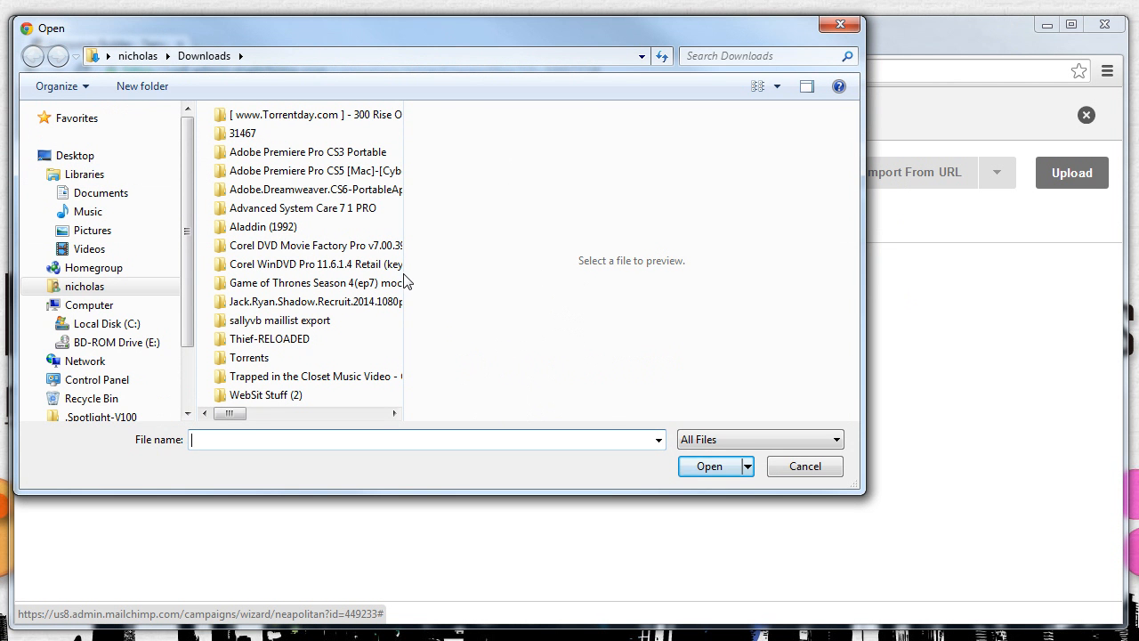
{"action": "left_click", "coordinate": [93, 229]}
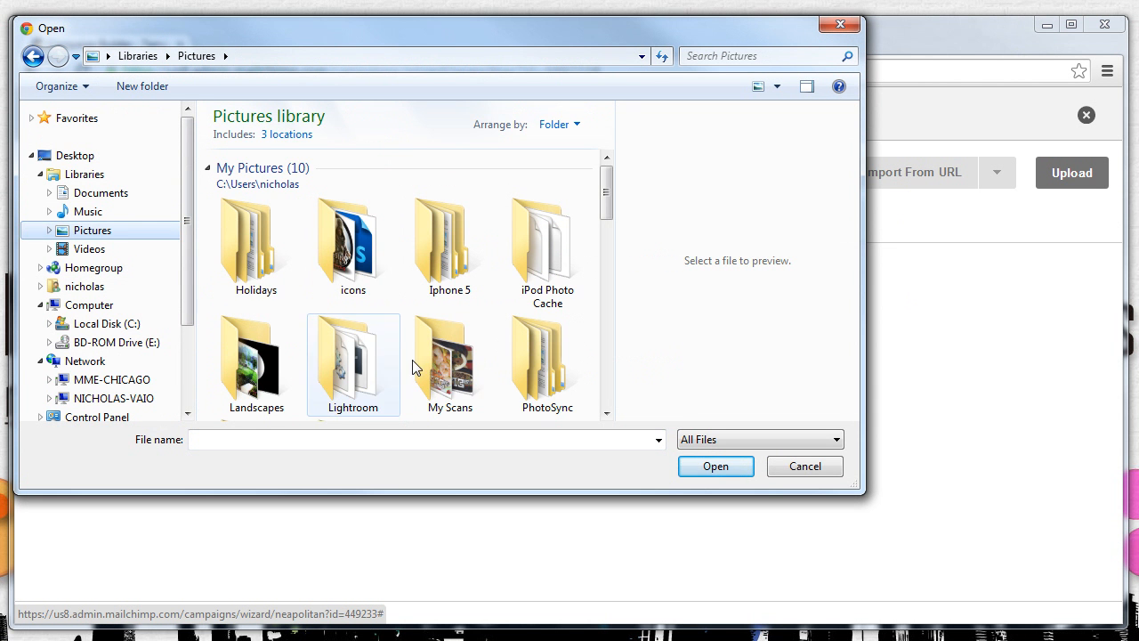
{"action": "double_click", "coordinate": [436, 366]}
{"action": "left_click", "coordinate": [445, 206]}
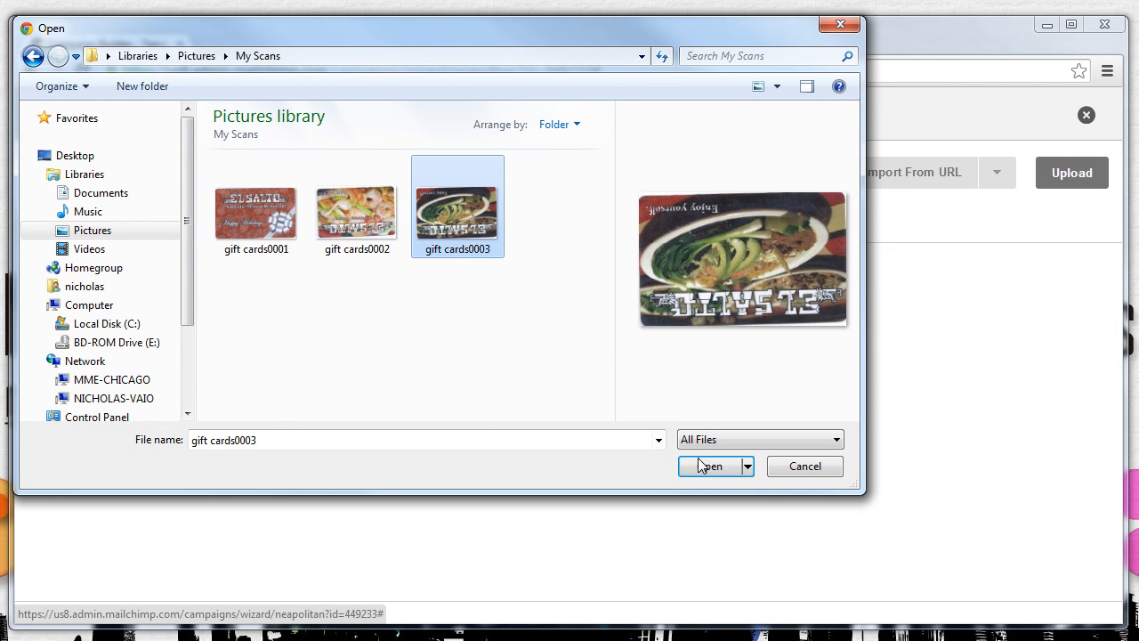
{"action": "left_click", "coordinate": [700, 465]}
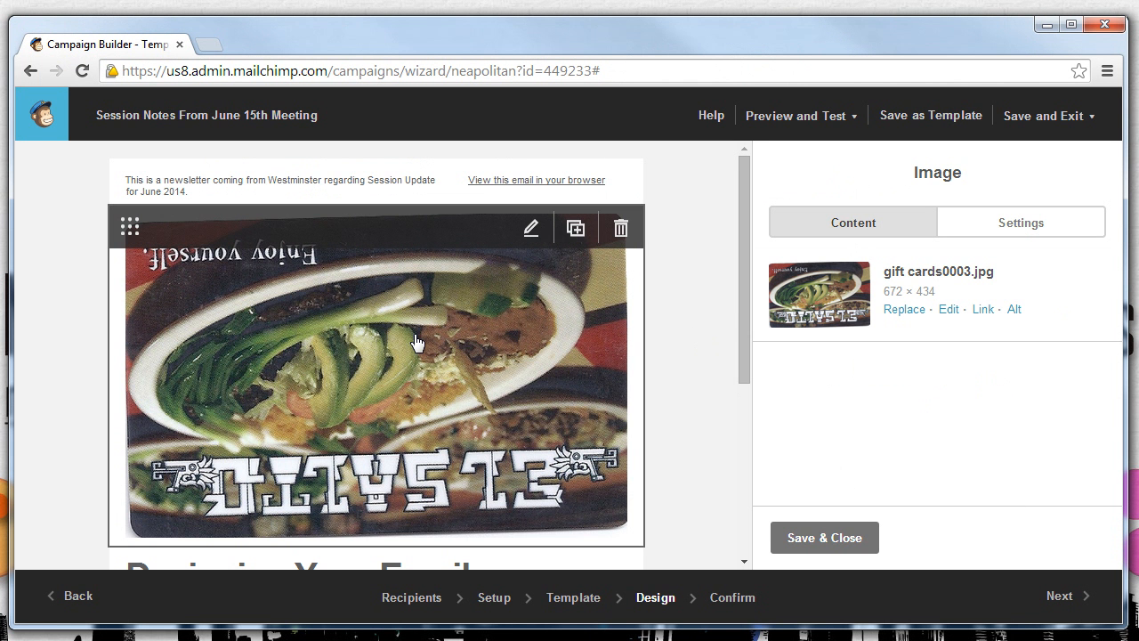
- Set the image's margins to Edge To Edge and its alignment to Center
{"action": "left_click", "coordinate": [1028, 224]}
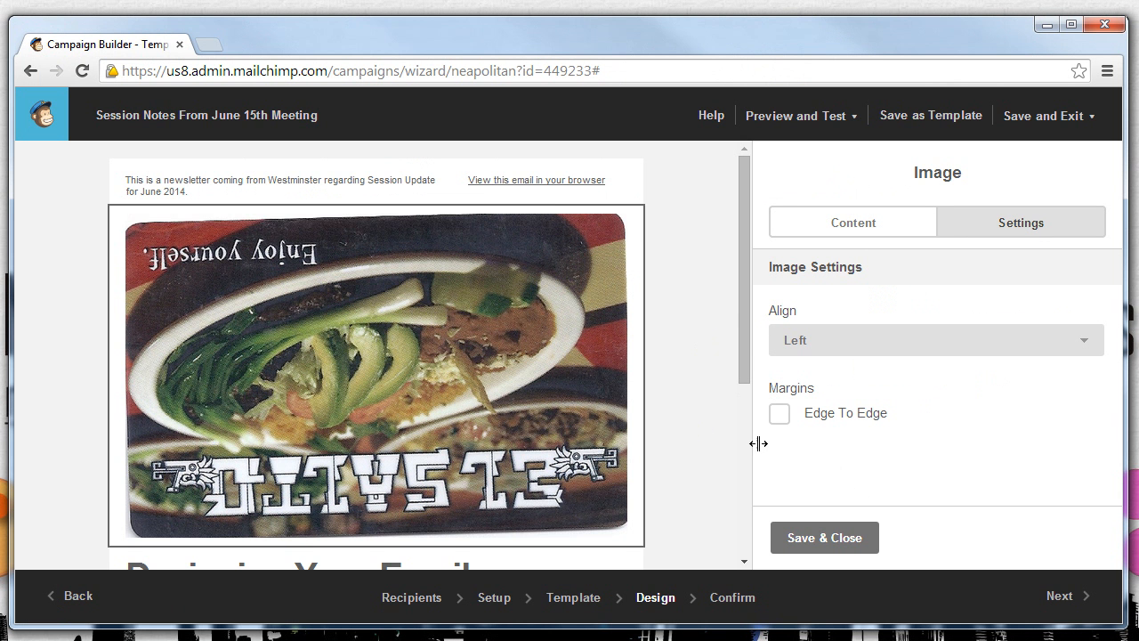
{"action": "left_click", "coordinate": [779, 418]}
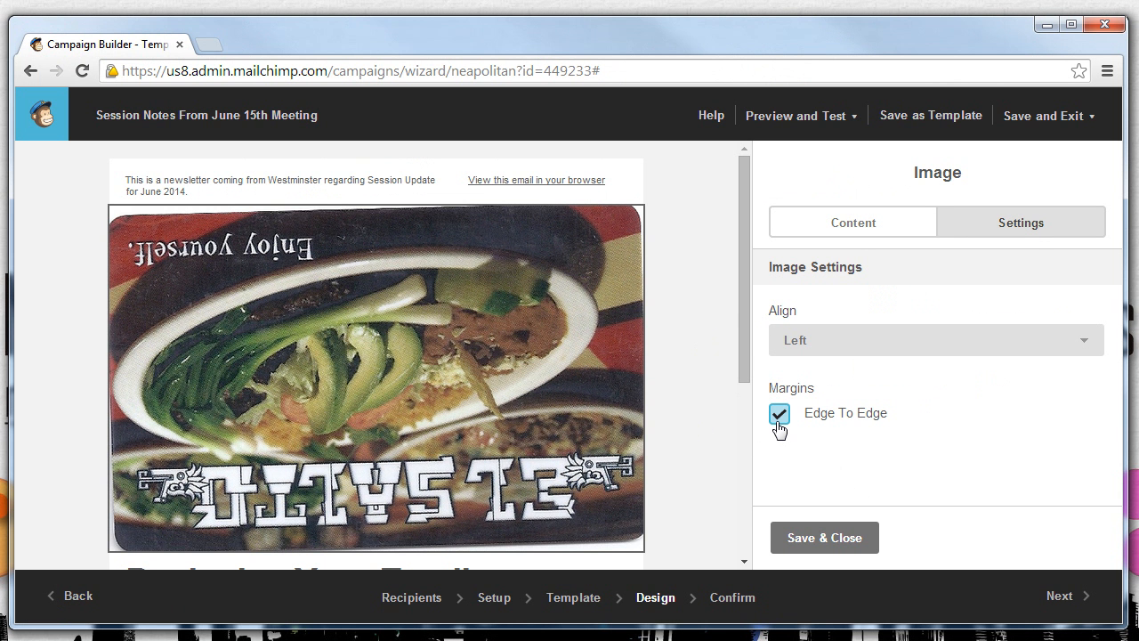
{"action": "left_click", "coordinate": [856, 347]}
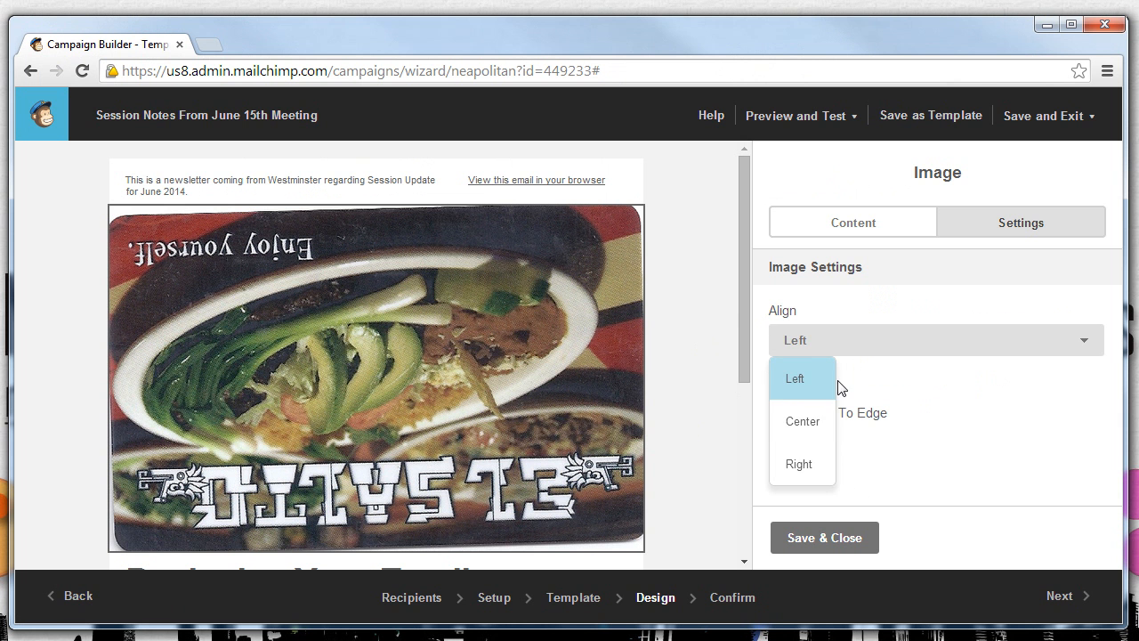
{"action": "left_click", "coordinate": [810, 420]}
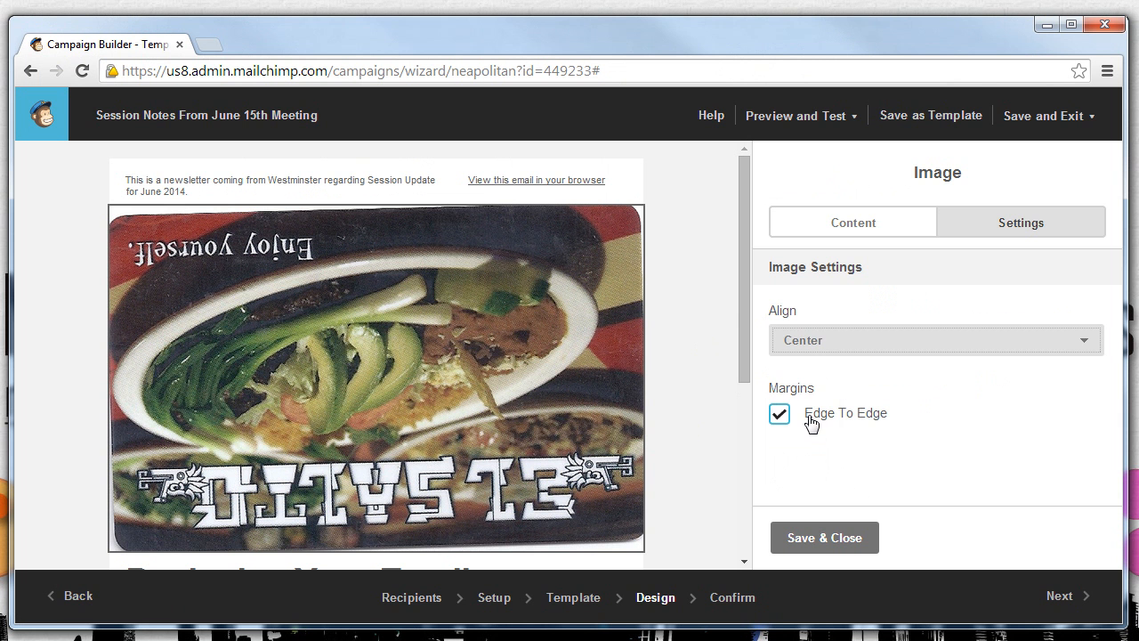
- Rotate the image 180 degrees in the photo editor and apply the new orientation
{"action": "left_click", "coordinate": [843, 218]}
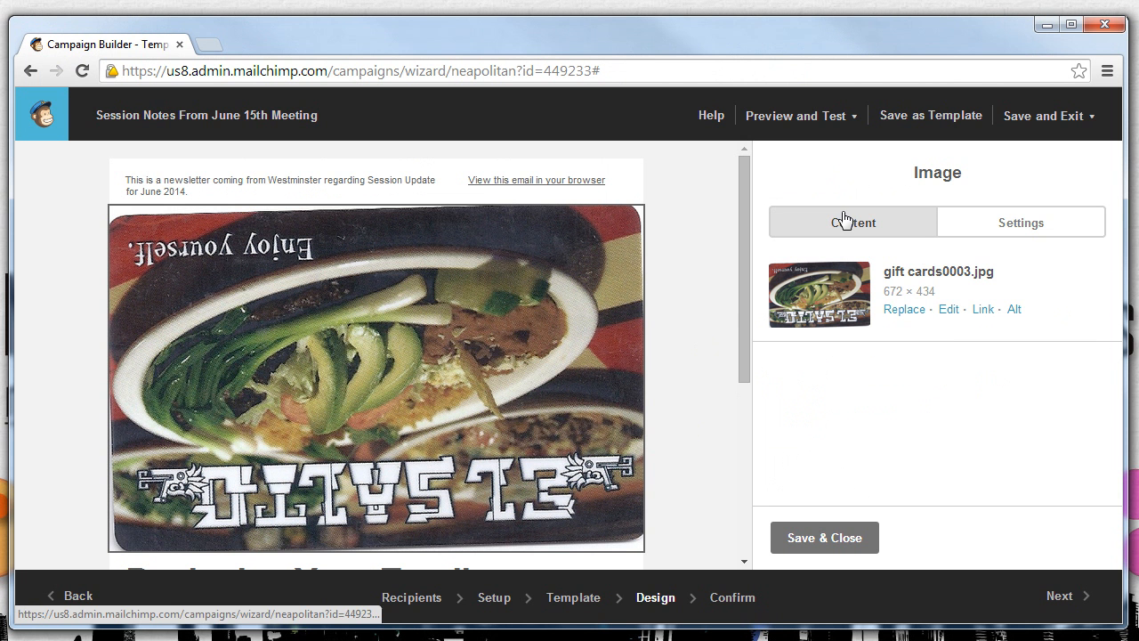
{"action": "left_click", "coordinate": [952, 313]}
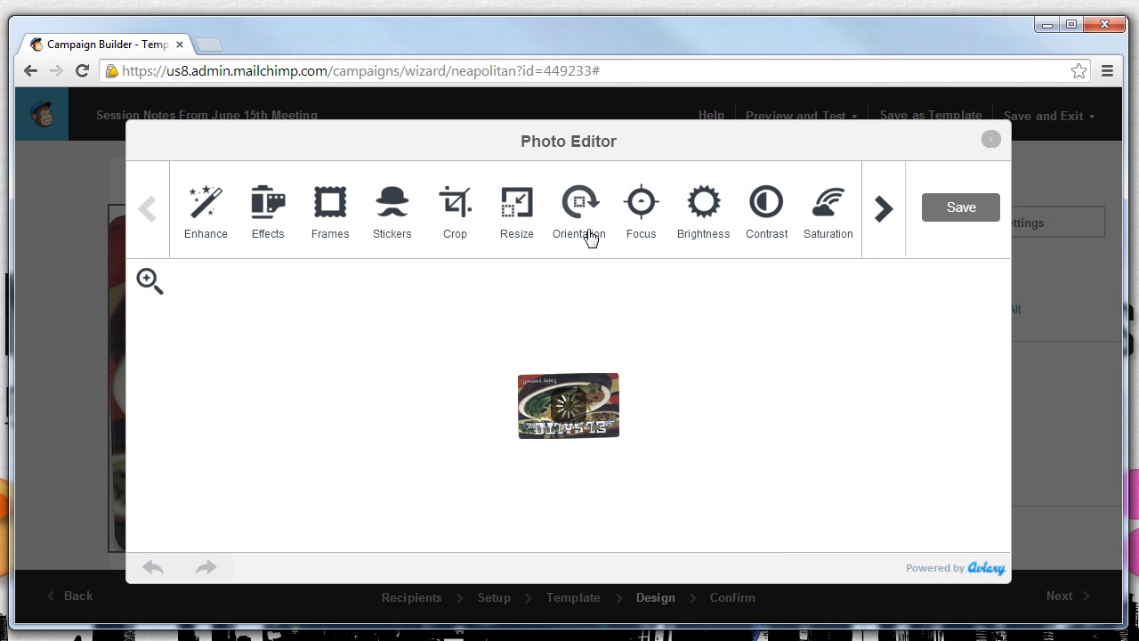
{"action": "left_click", "coordinate": [991, 141]}
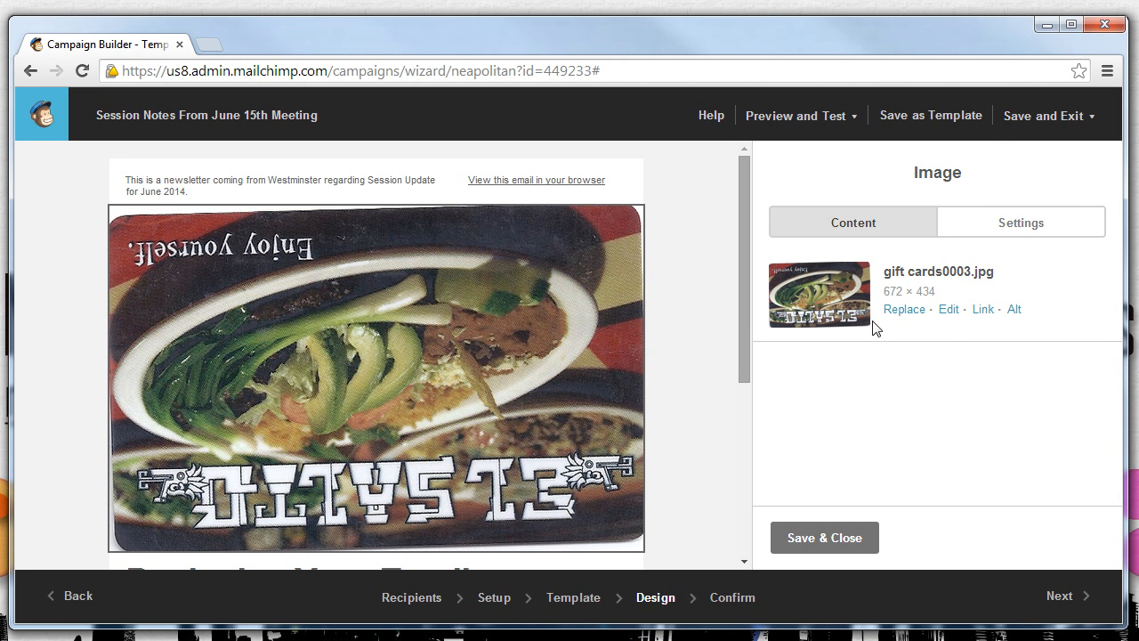
{"action": "left_click", "coordinate": [949, 311]}
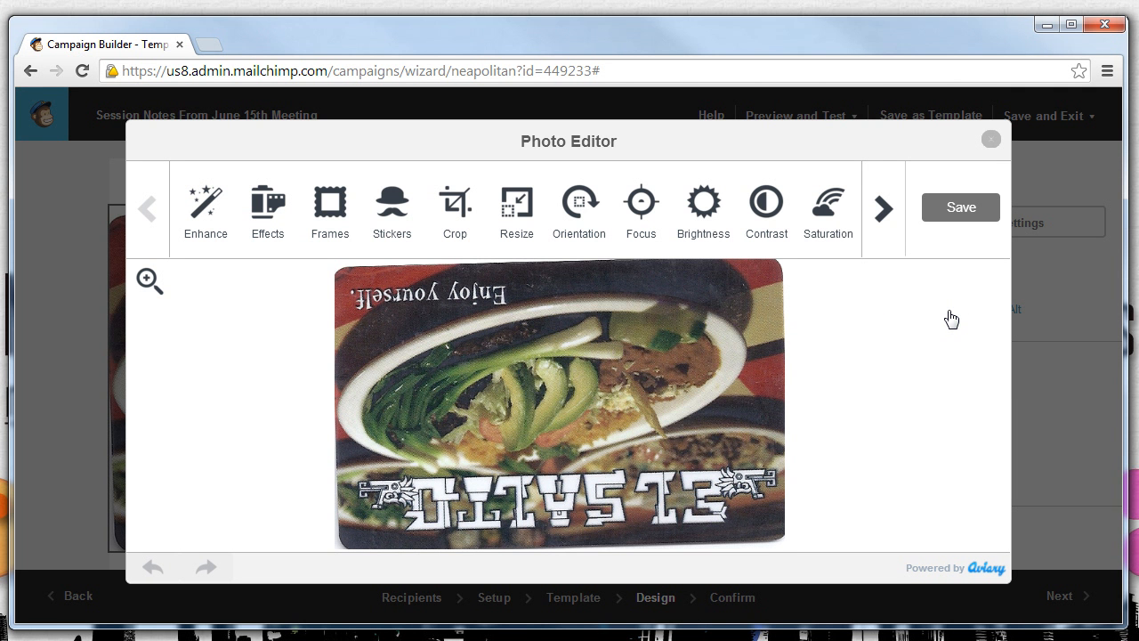
{"action": "left_click", "coordinate": [580, 218]}
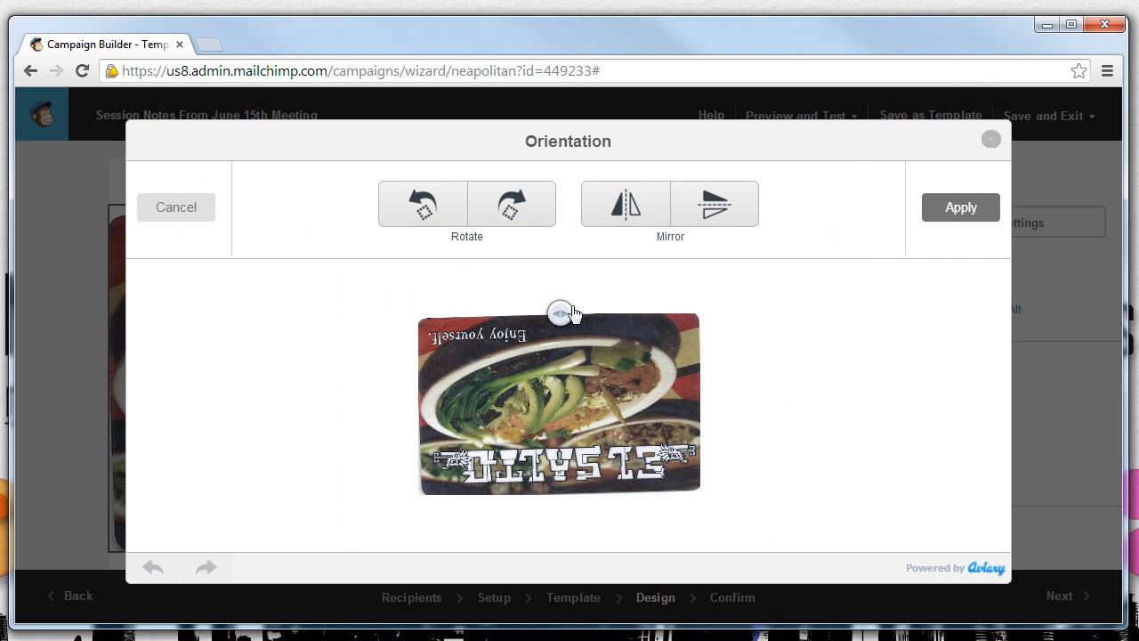
{"action": "left_click_drag", "start_coordinate": [572, 313], "coordinate": [694, 356]}
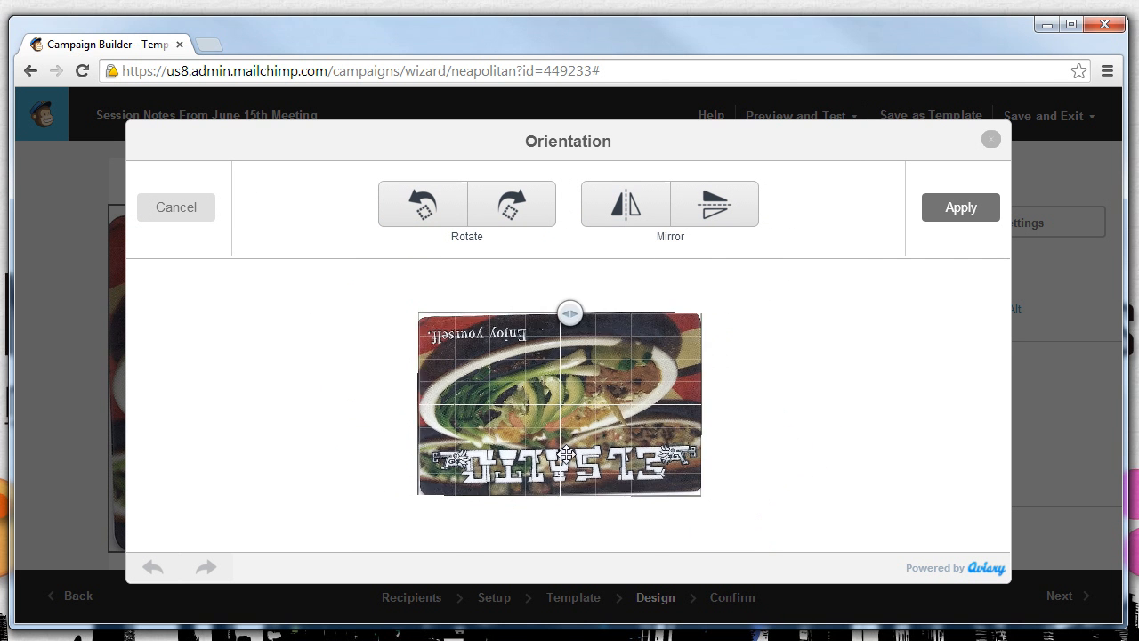
{"action": "left_click_drag", "start_coordinate": [566, 456], "coordinate": [557, 303]}
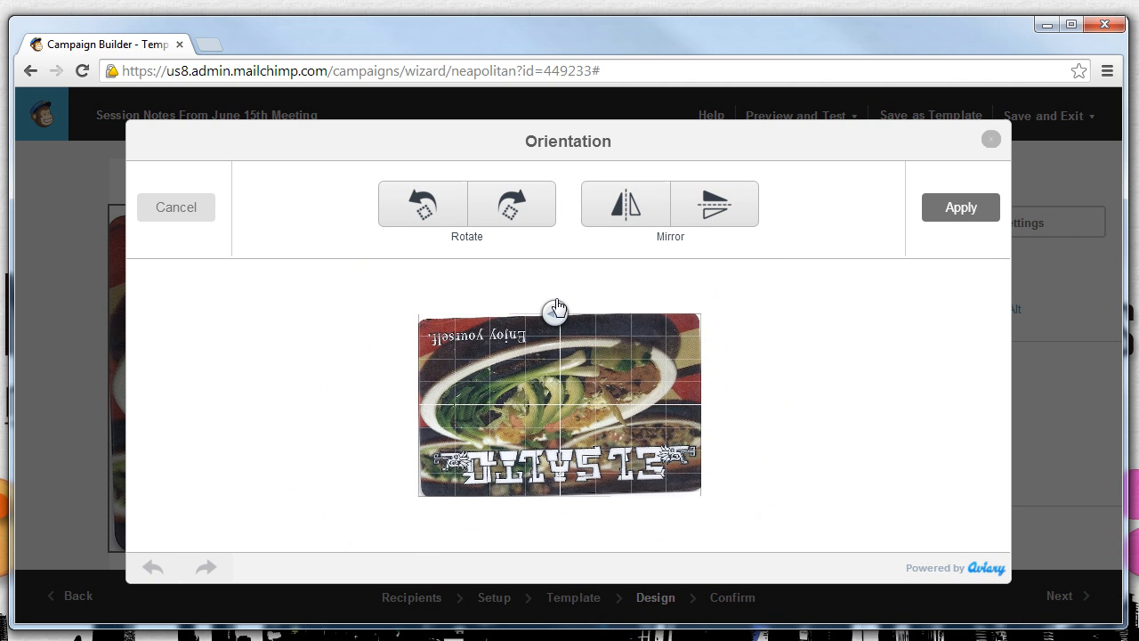
{"action": "left_click", "coordinate": [523, 217]}
{"action": "left_click", "coordinate": [525, 218]}
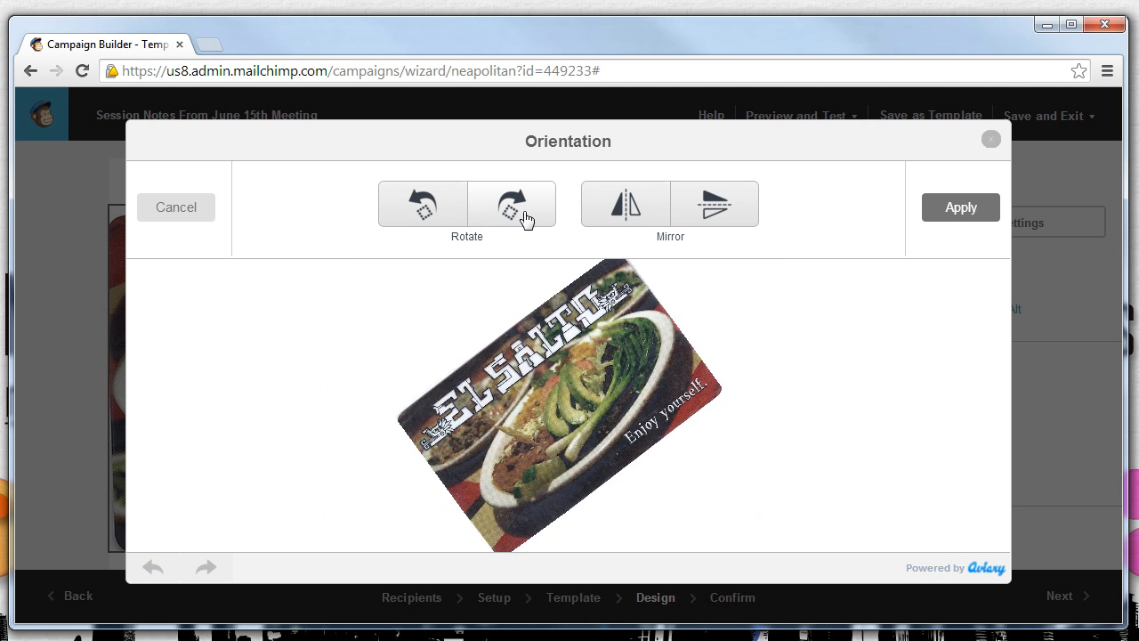
{"action": "left_click", "coordinate": [961, 213]}
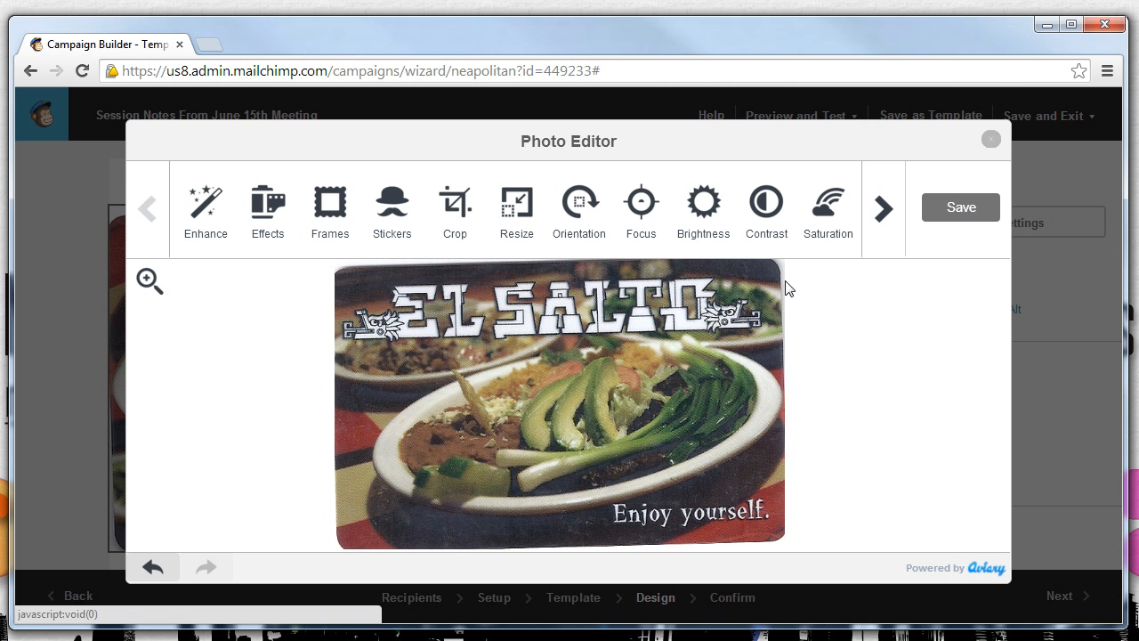
- Apply a circular Focus effect to the image, enlarging the circle and centring it around the "Enjoy yourself." text and nearby greens
{"action": "left_click", "coordinate": [641, 209]}
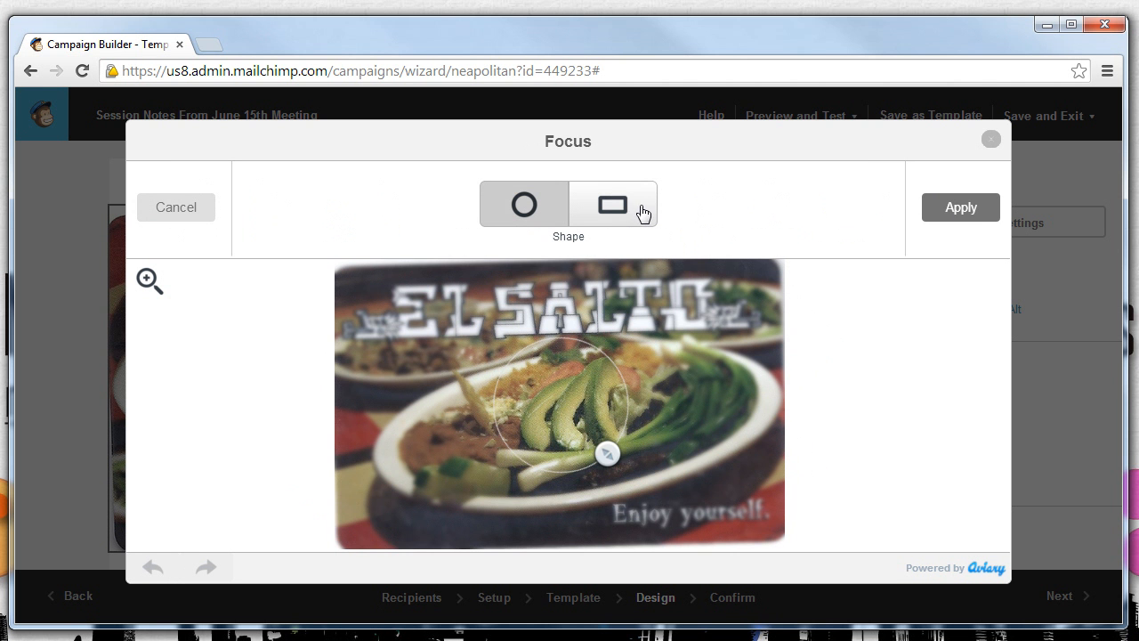
{"action": "left_click_drag", "start_coordinate": [620, 456], "coordinate": [641, 483]}
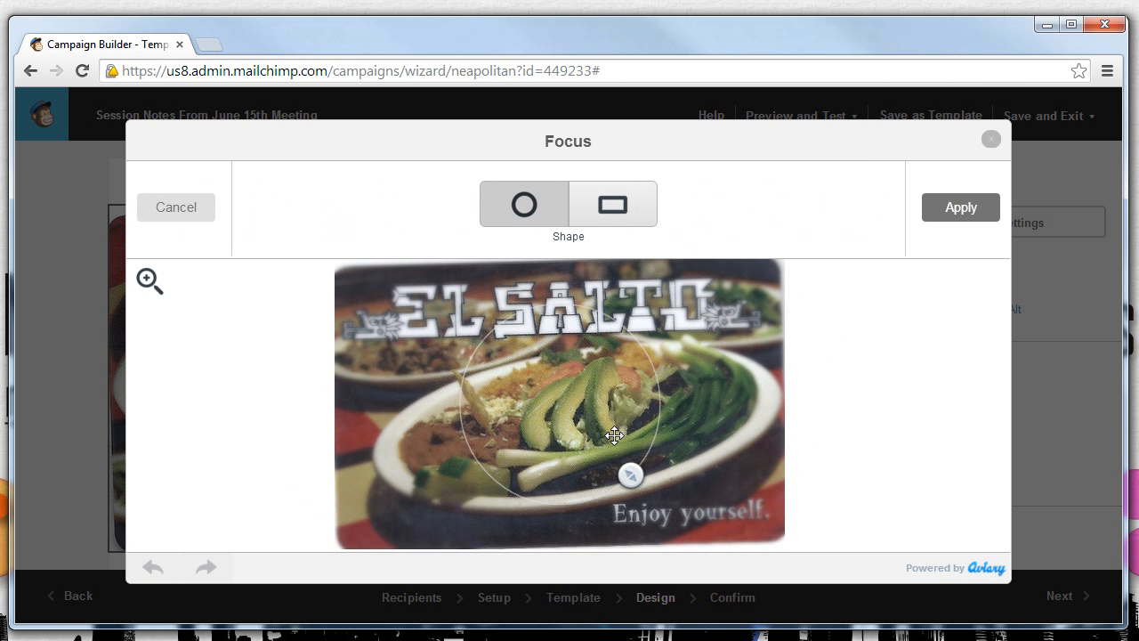
{"action": "left_click_drag", "start_coordinate": [637, 406], "coordinate": [777, 554]}
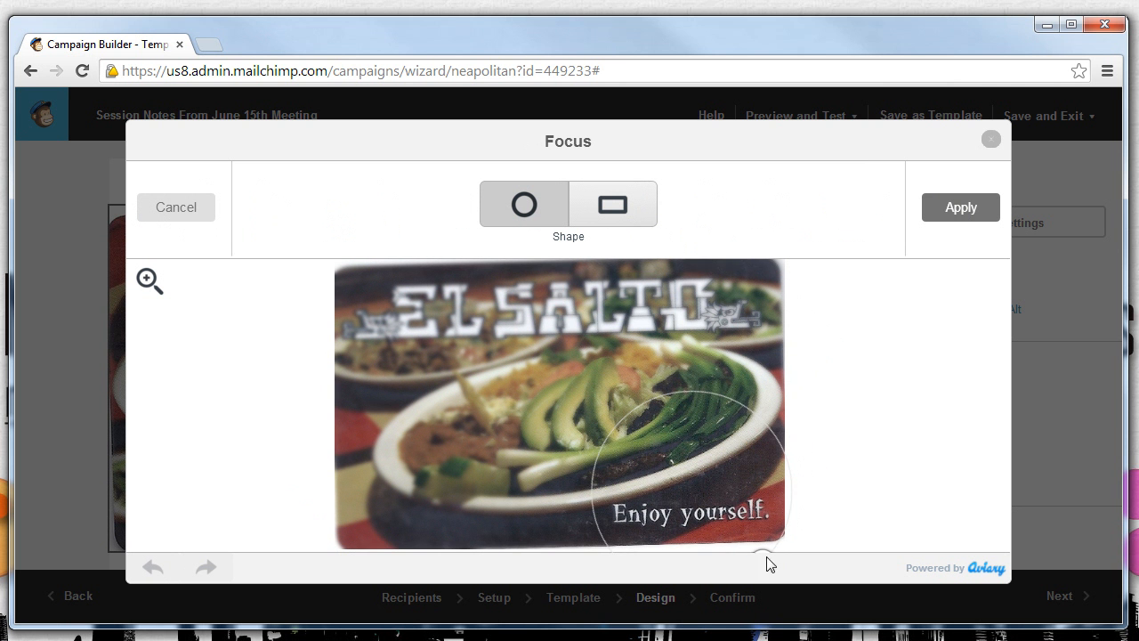
{"action": "left_click", "coordinate": [958, 212]}
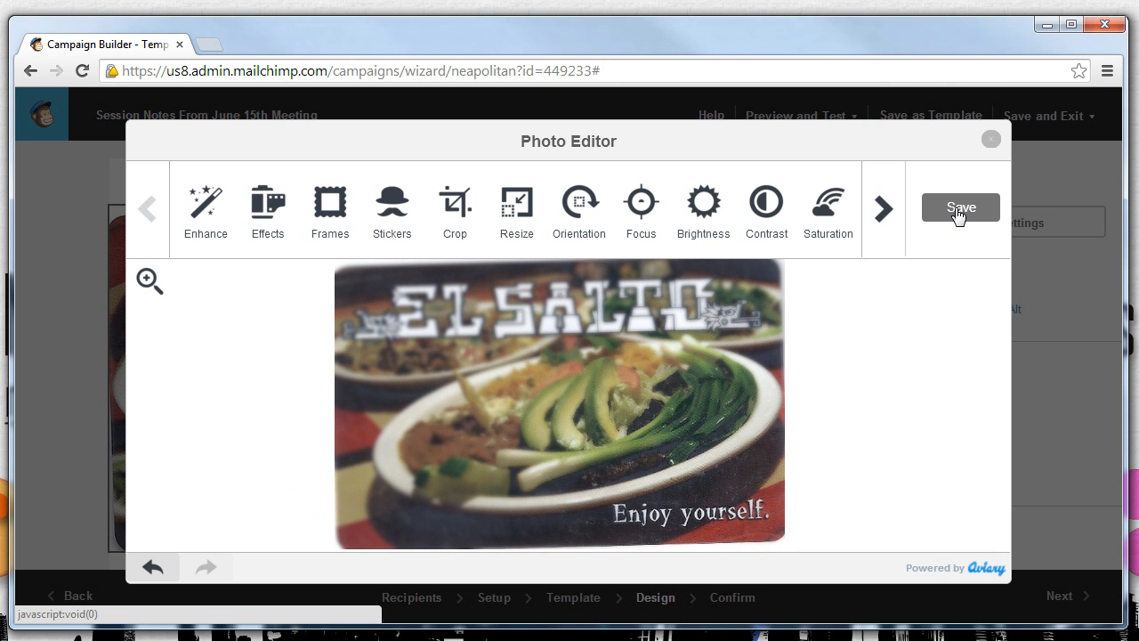
- Raise the image's contrast well above the midpoint and apply it
{"action": "left_click", "coordinate": [766, 206]}
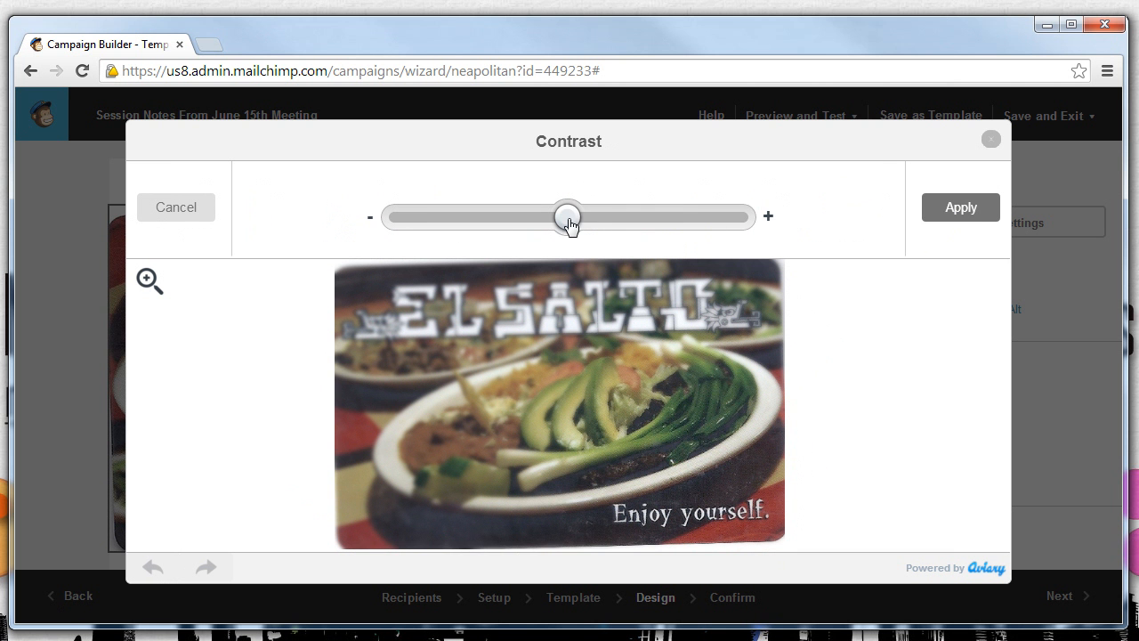
{"action": "left_click_drag", "start_coordinate": [569, 224], "coordinate": [695, 238]}
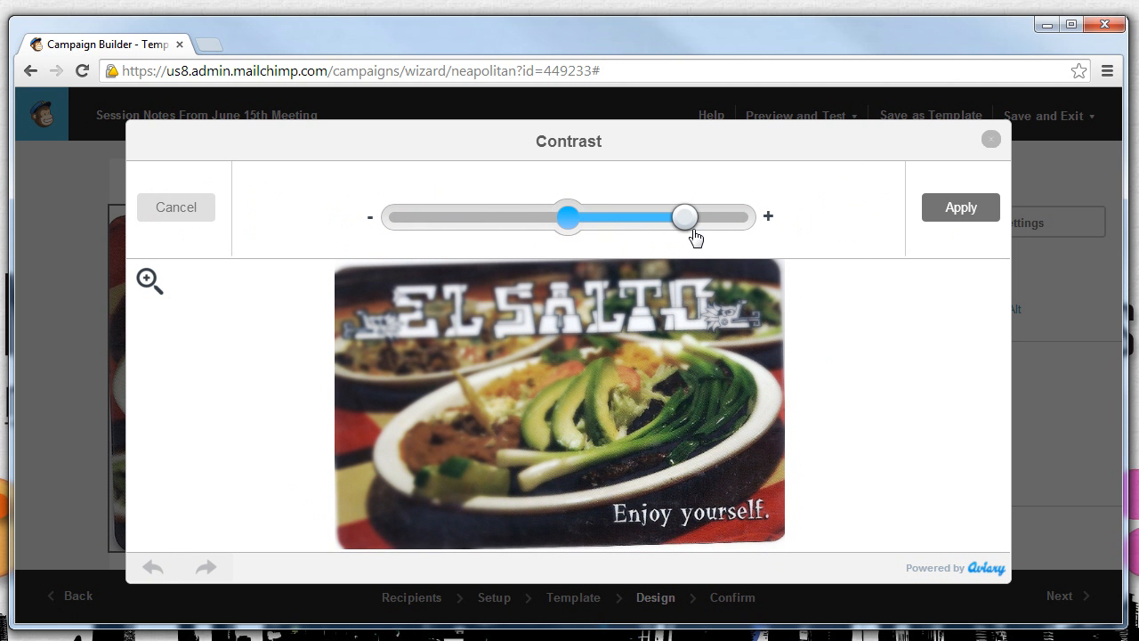
{"action": "left_click", "coordinate": [956, 217]}
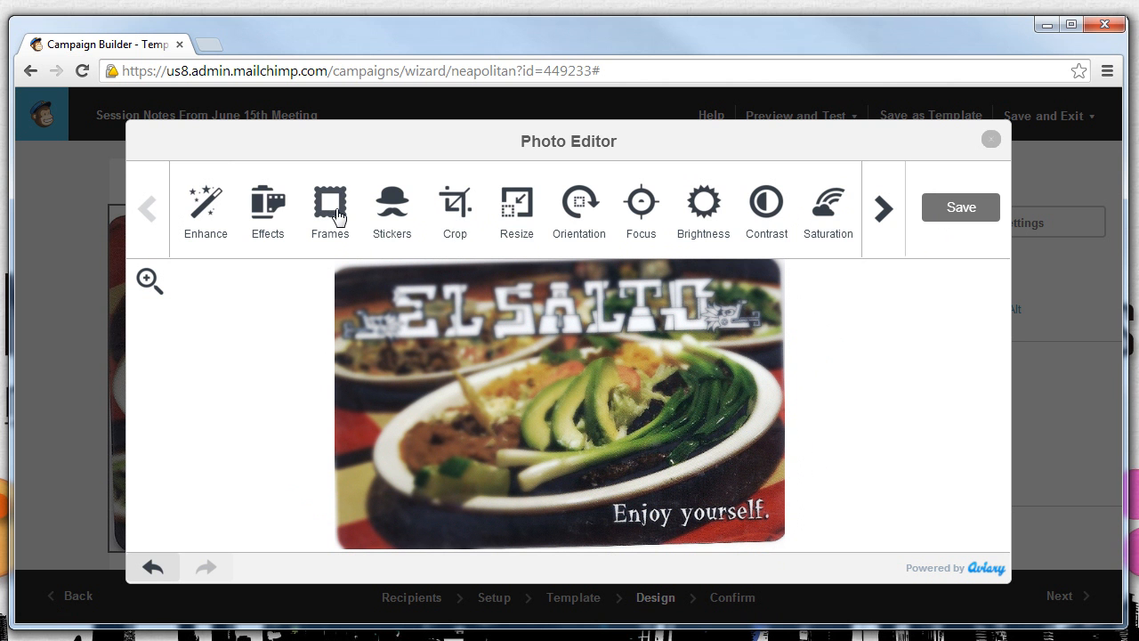
- Try the Haas, Dean, Keylime, San Carmen and Metropolis effects on the image, and discard them
{"action": "left_click", "coordinate": [273, 221]}
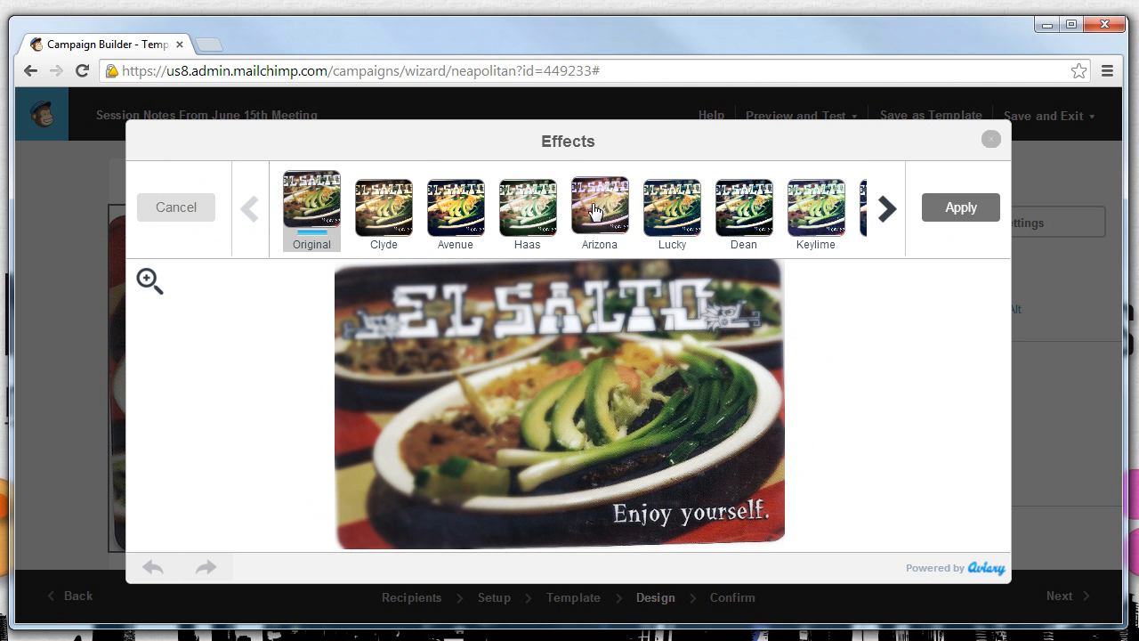
{"action": "left_click", "coordinate": [519, 217]}
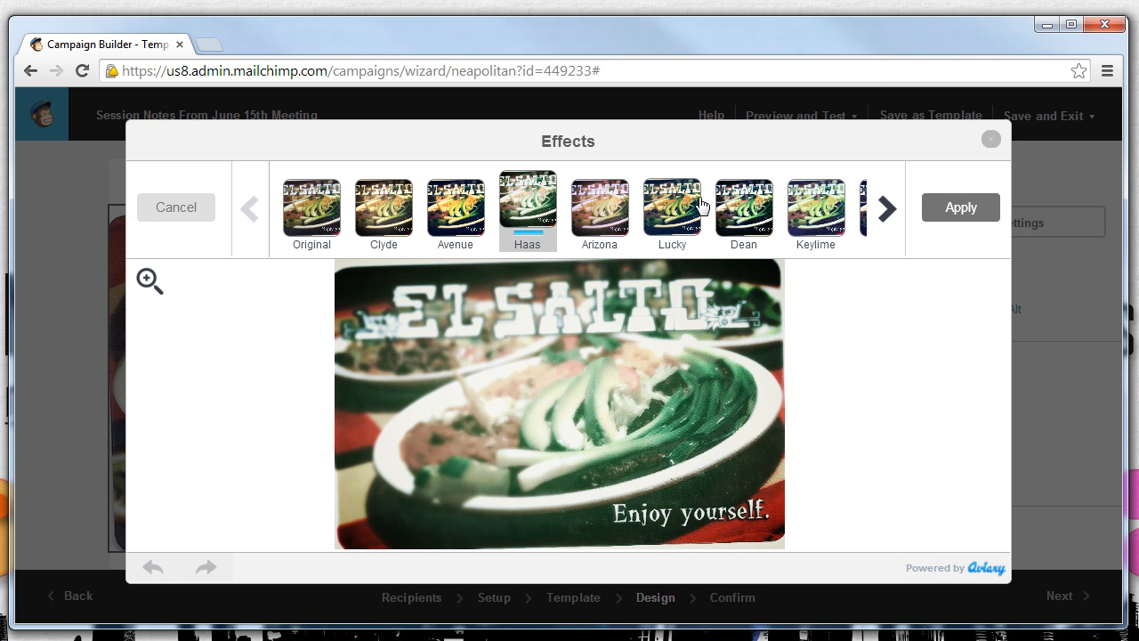
{"action": "left_click", "coordinate": [743, 205]}
{"action": "left_click", "coordinate": [808, 208]}
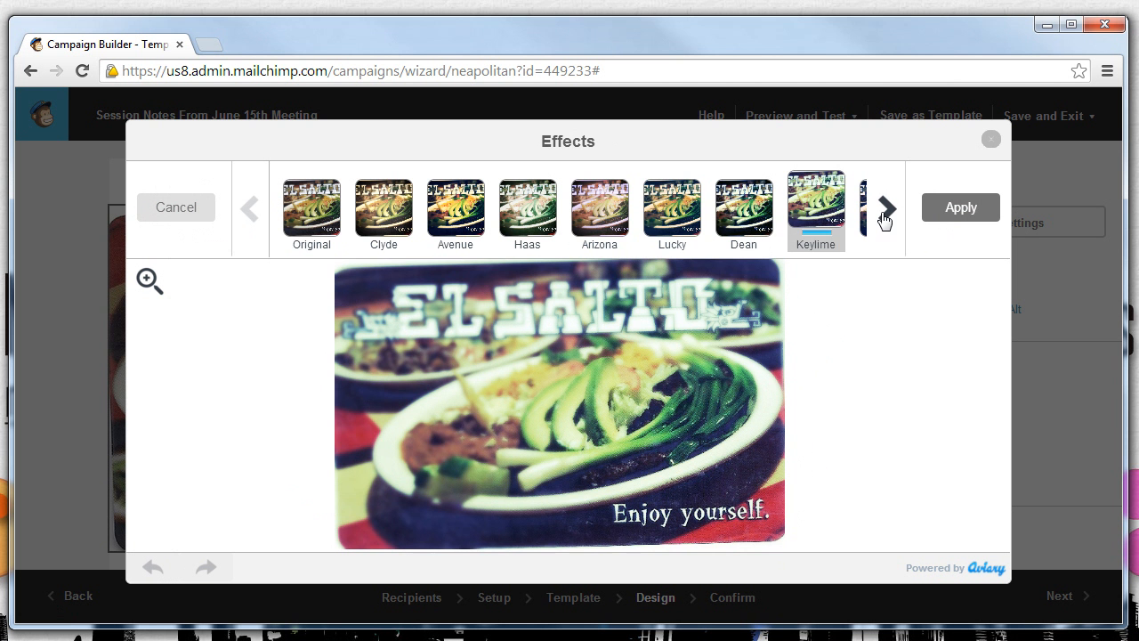
{"action": "left_click", "coordinate": [886, 211]}
{"action": "left_click", "coordinate": [766, 219]}
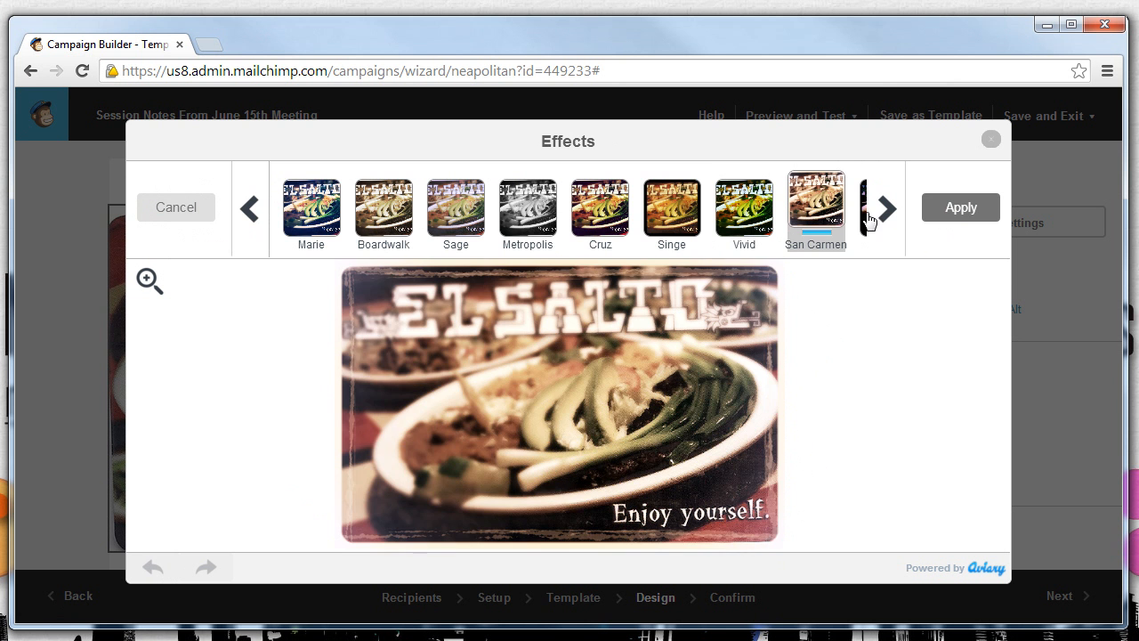
{"action": "left_click", "coordinate": [527, 214]}
{"action": "left_click", "coordinate": [177, 219]}
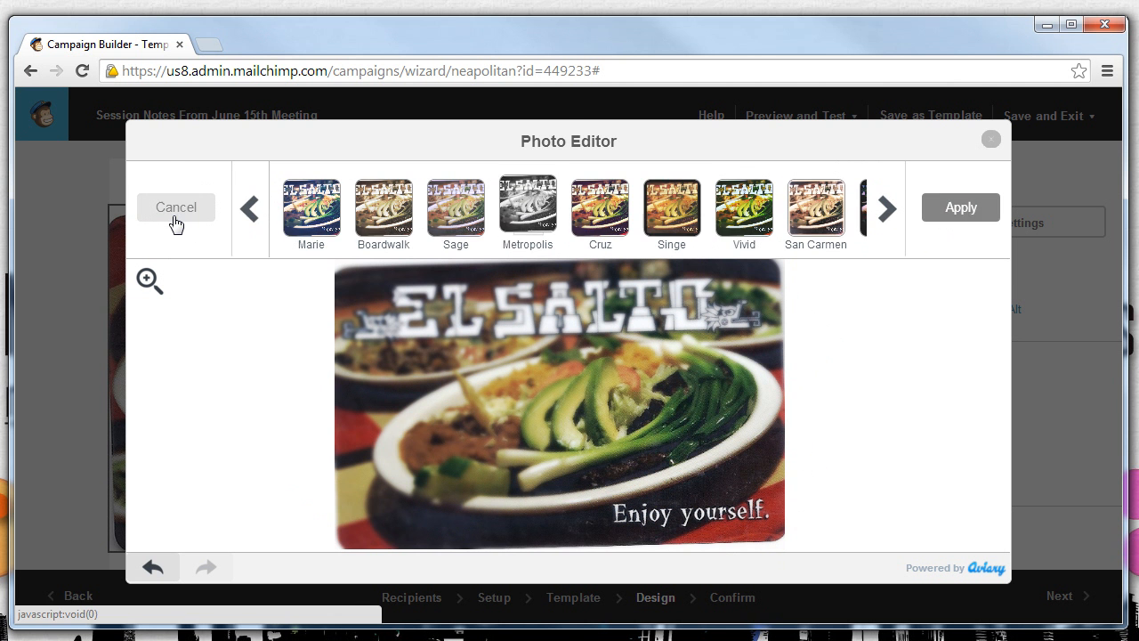
- Try the Hi-Def, Illuminate and Color Fix enhancements on the image, and discard them
{"action": "left_click", "coordinate": [211, 221]}
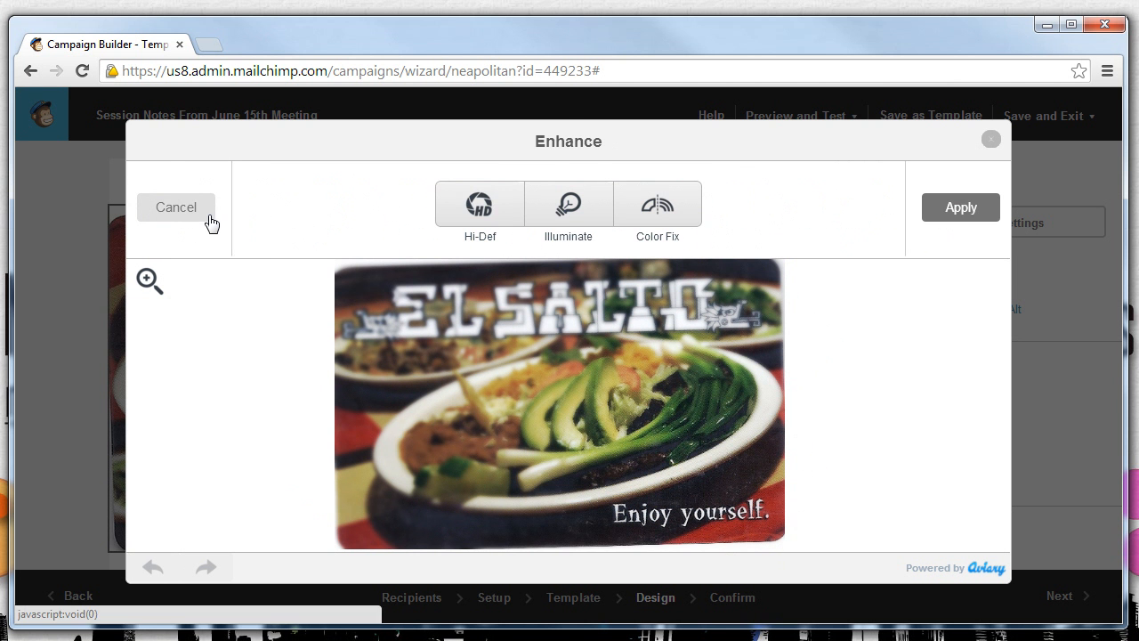
{"action": "left_click", "coordinate": [477, 202]}
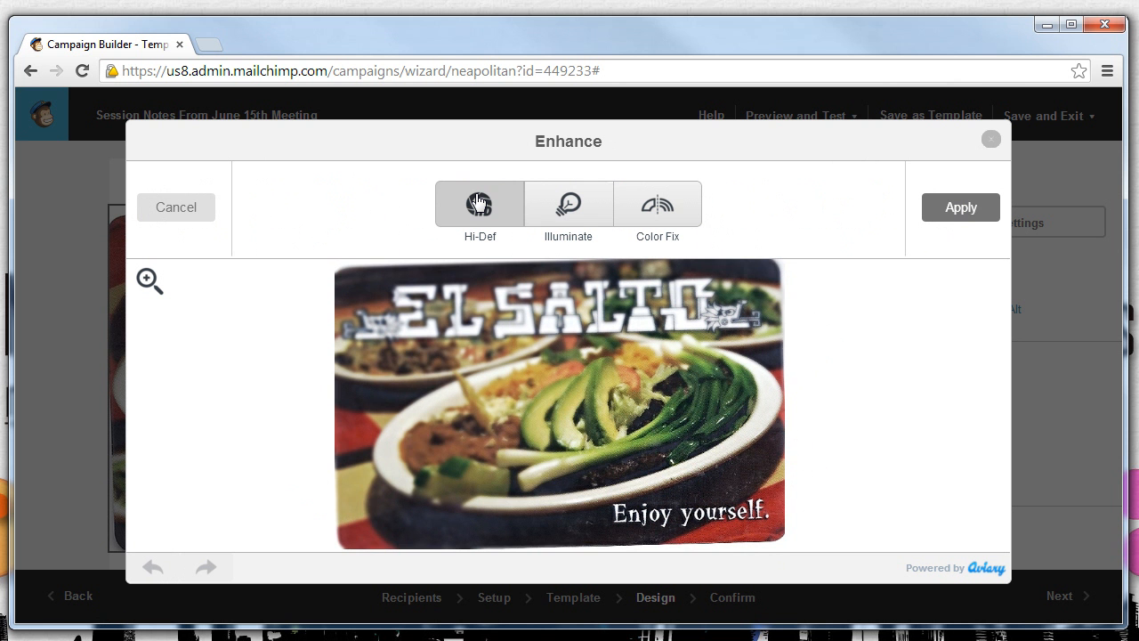
{"action": "left_click", "coordinate": [582, 220]}
{"action": "left_click", "coordinate": [675, 213]}
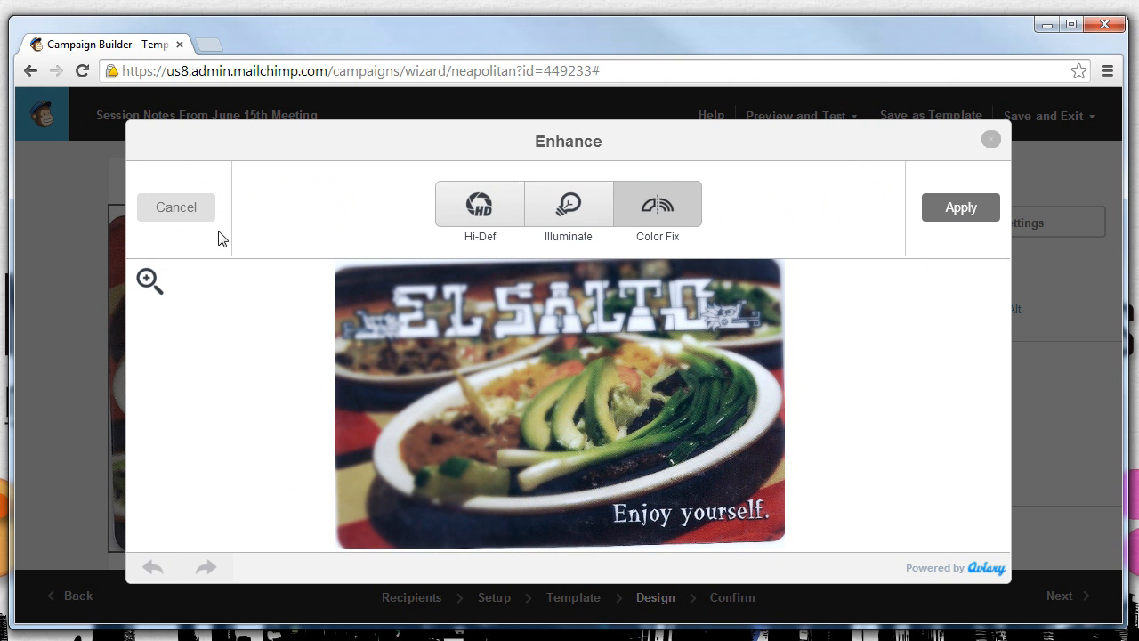
{"action": "left_click", "coordinate": [171, 218]}
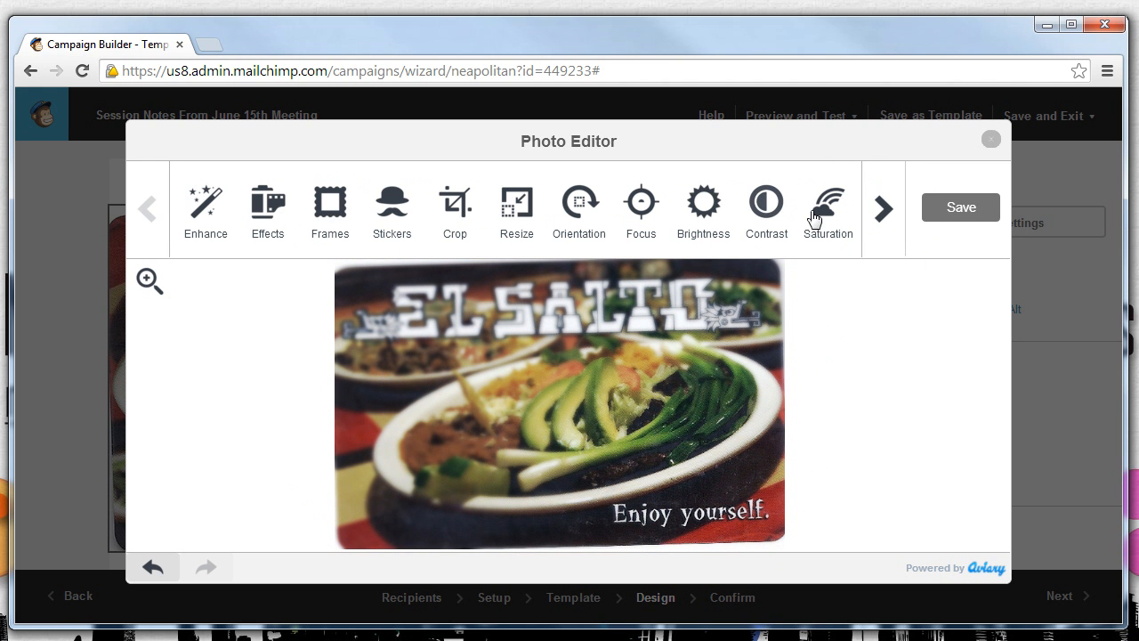
- Add the text "We had a great time in Session" in Arial Black across the top of the image and apply it
{"action": "left_click", "coordinate": [884, 208]}
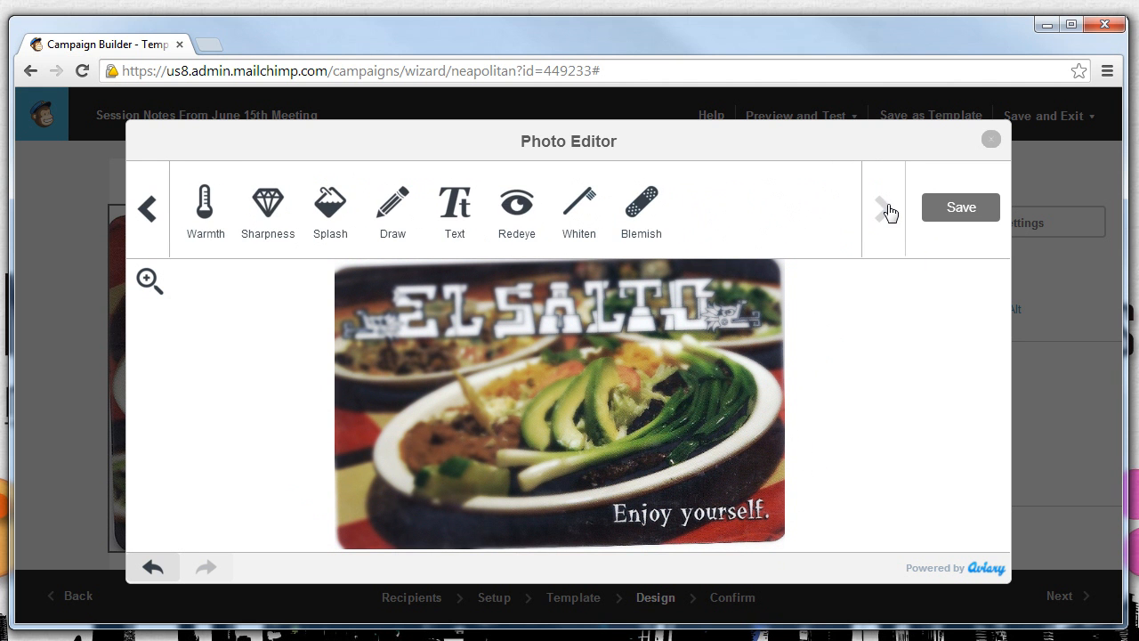
{"action": "left_click", "coordinate": [451, 222]}
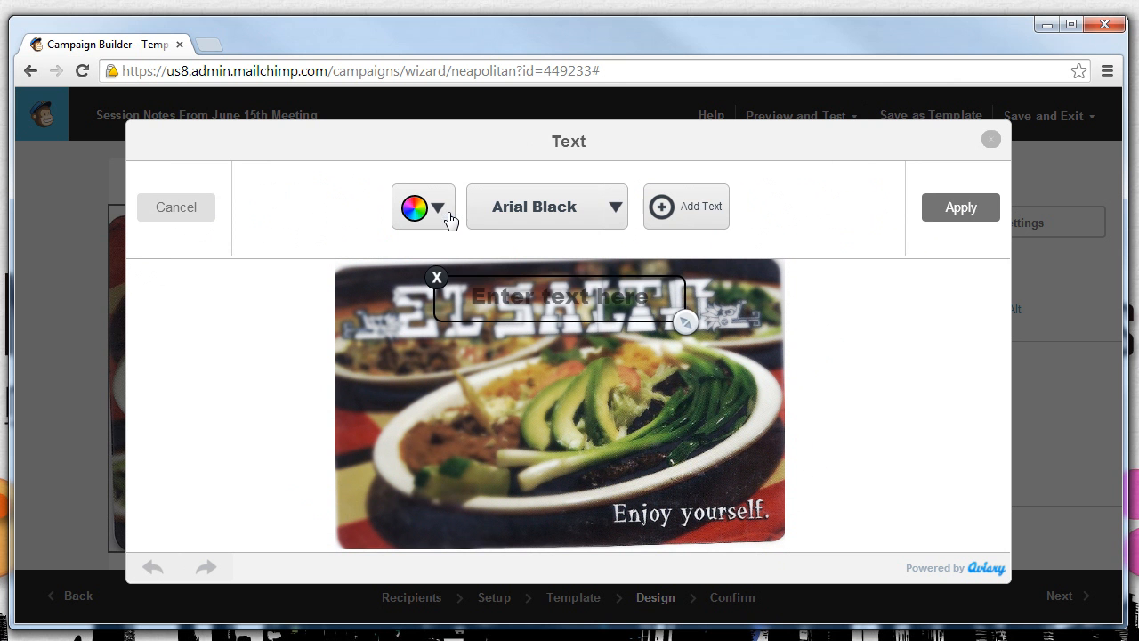
{"action": "left_click", "coordinate": [501, 296]}
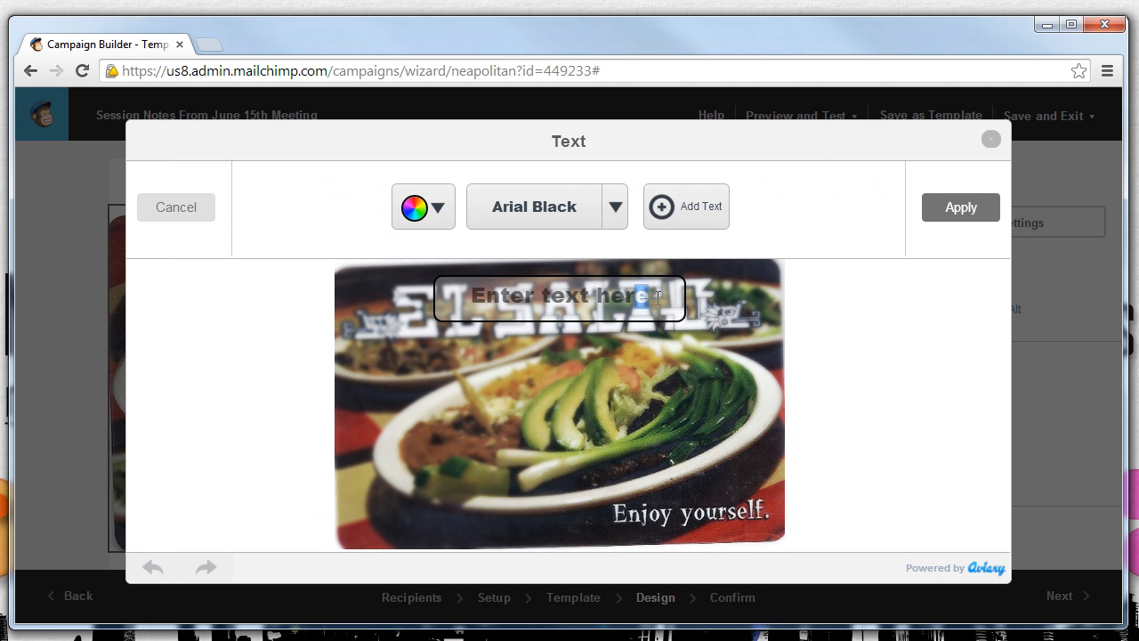
{"action": "key", "text": "BackSpace"}
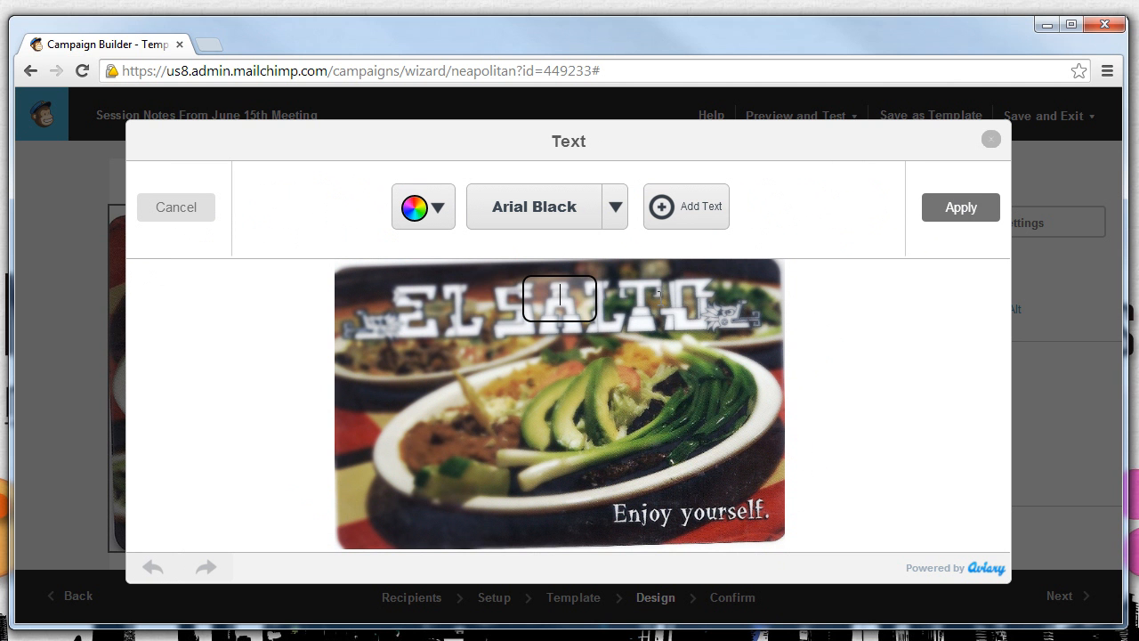
{"action": "type", "text": "Where yoiu"}
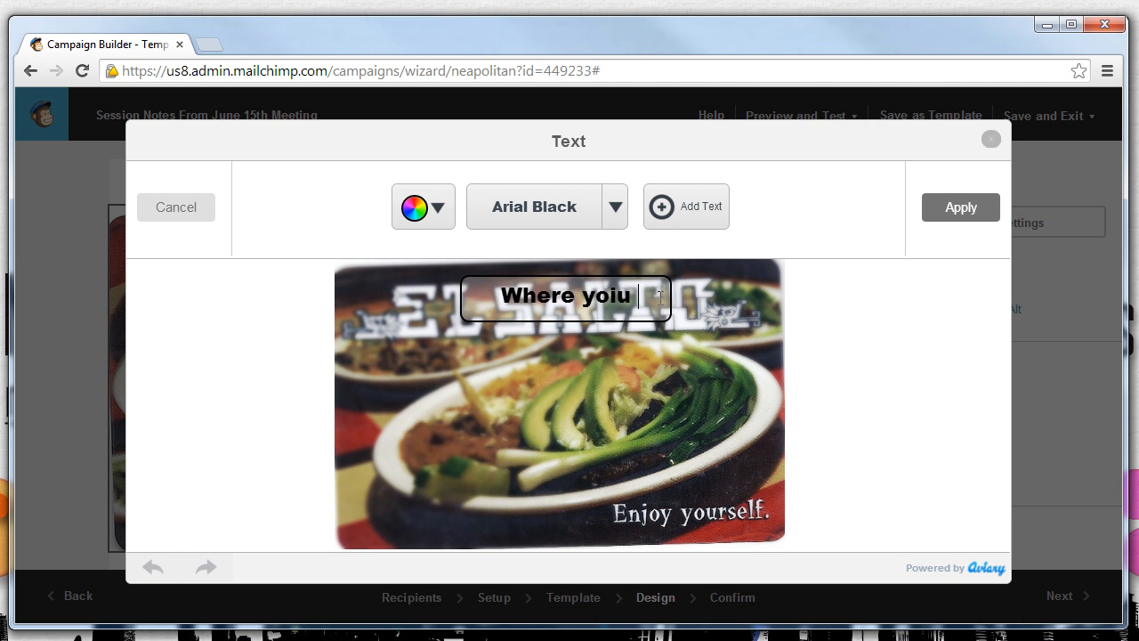
{"action": "key", "text": "BackSpace"}
{"action": "key", "text": "BackSpace"}
{"action": "key", "text": "BackSpace"}
{"action": "key", "text": "BackSpace"}
{"action": "key", "text": "BackSpace"}
{"action": "key", "text": "BackSpace"}
{"action": "key", "text": "BackSpace"}
{"action": "key", "text": "BackSpace"}
{"action": "key", "text": "BackSpace"}
{"action": "key", "text": "BackSpace"}
{"action": "key", "text": "BackSpace"}
{"action": "type", "text": "We "}
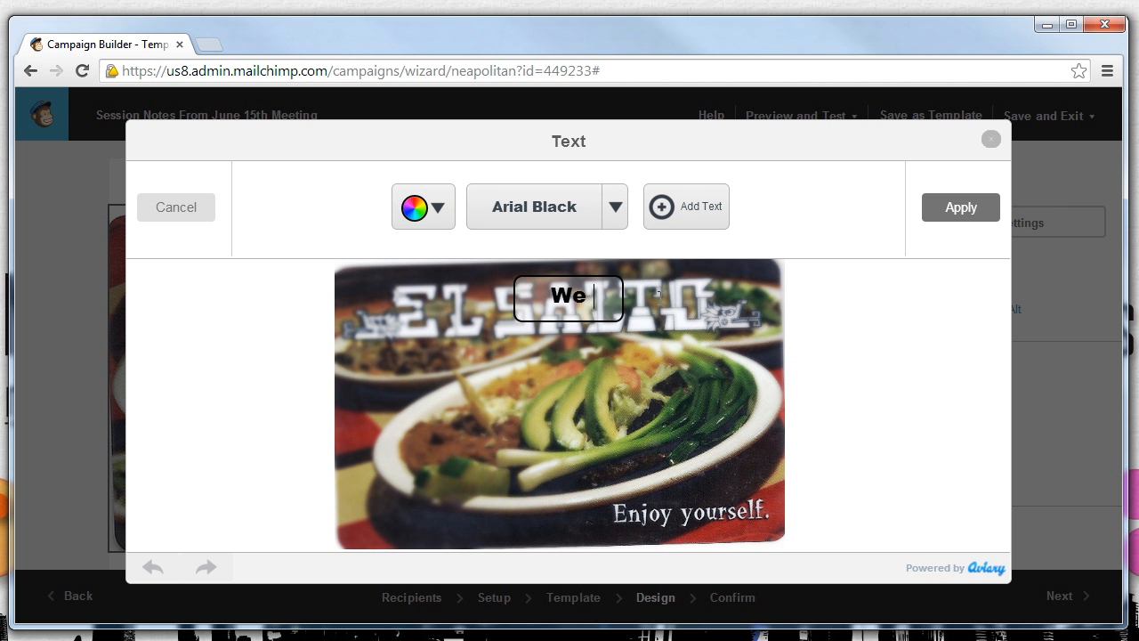
{"action": "type", "text": "had a great time"}
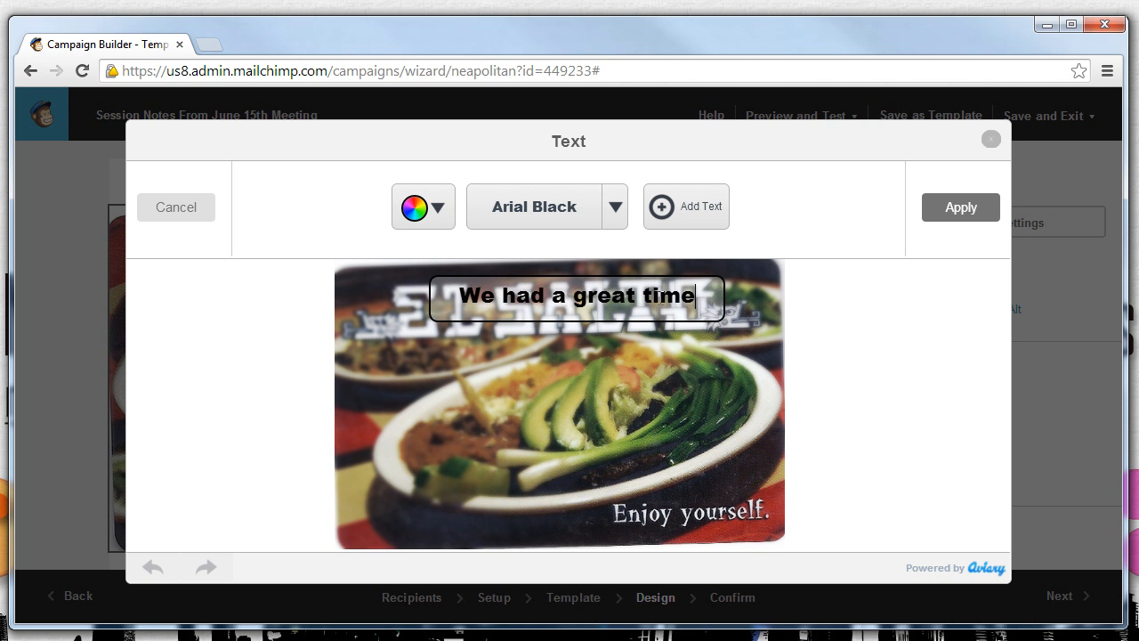
{"action": "type", "text": " insessio"}
{"action": "key", "text": "BackSpace"}
{"action": "key", "text": "BackSpace"}
{"action": "key", "text": "BackSpace"}
{"action": "key", "text": "BackSpace"}
{"action": "key", "text": "BackSpace"}
{"action": "key", "text": "BackSpace"}
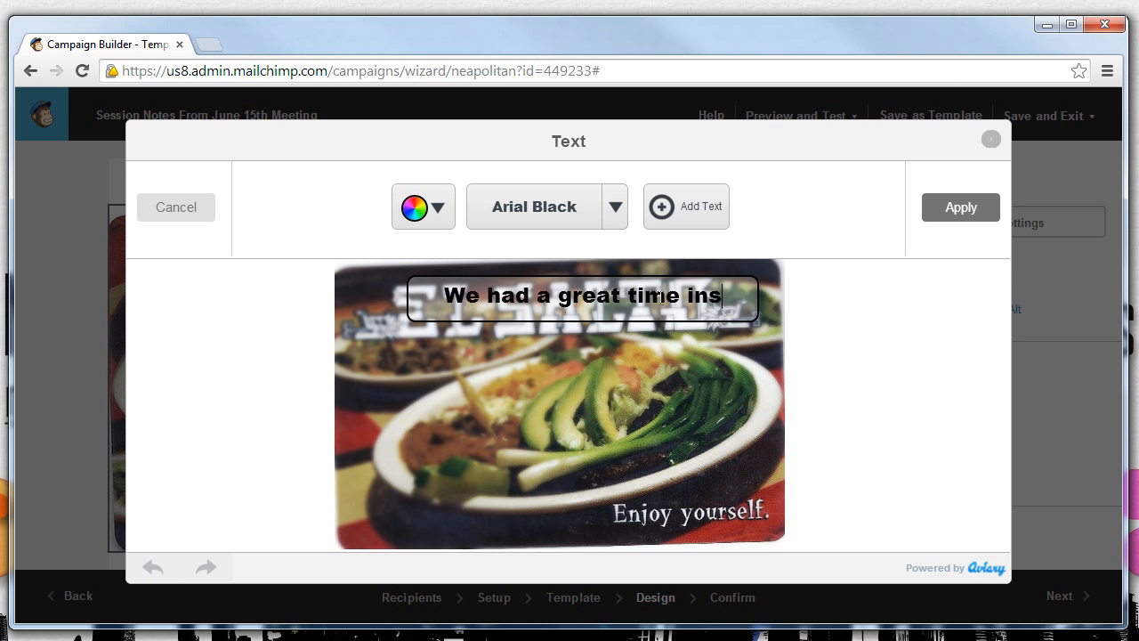
{"action": "type", "text": "Session"}
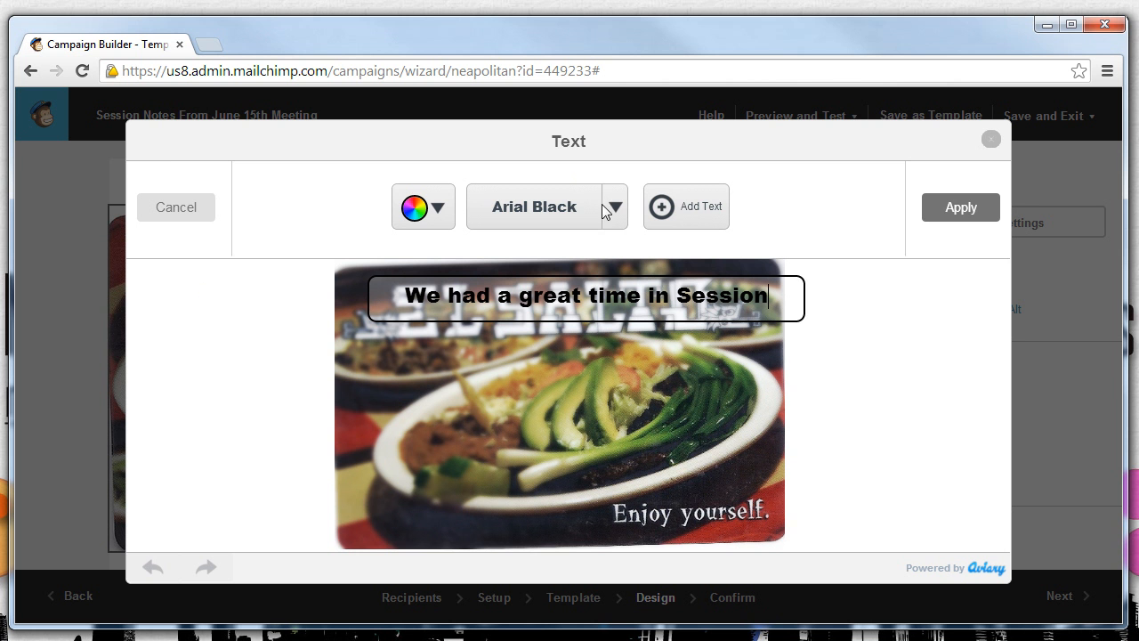
{"action": "left_click", "coordinate": [982, 208]}
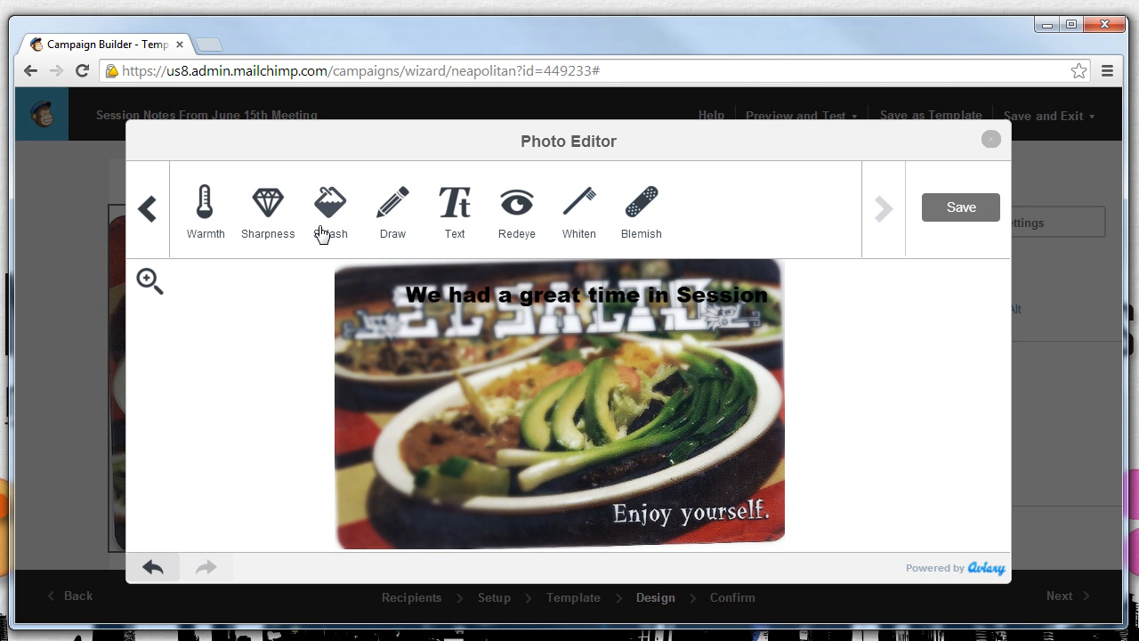
- Try the Sharpness adjustment and the Whiten tool on the image, and discard both
{"action": "left_click", "coordinate": [268, 207]}
{"action": "left_click_drag", "start_coordinate": [570, 218], "coordinate": [731, 222]}
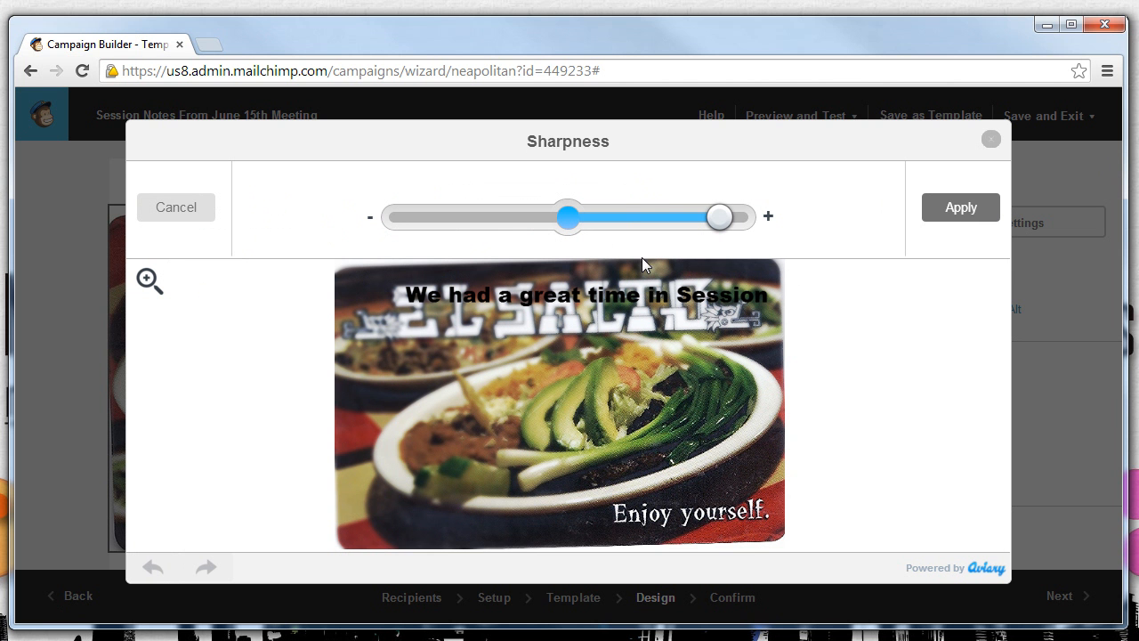
{"action": "left_click_drag", "start_coordinate": [719, 217], "coordinate": [564, 222]}
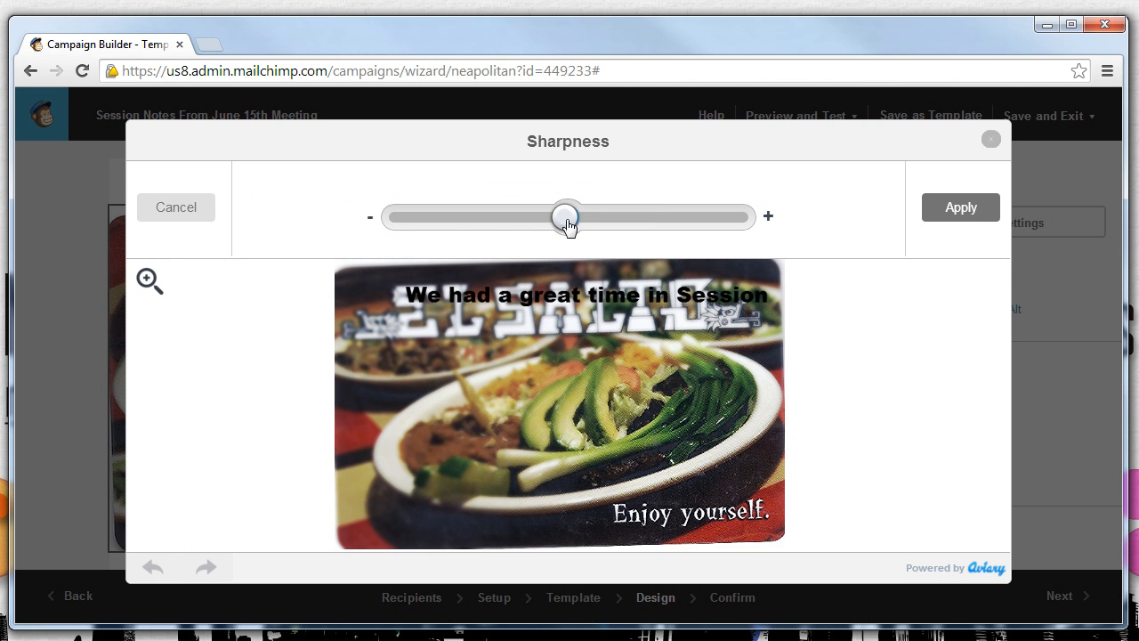
{"action": "left_click", "coordinate": [178, 210]}
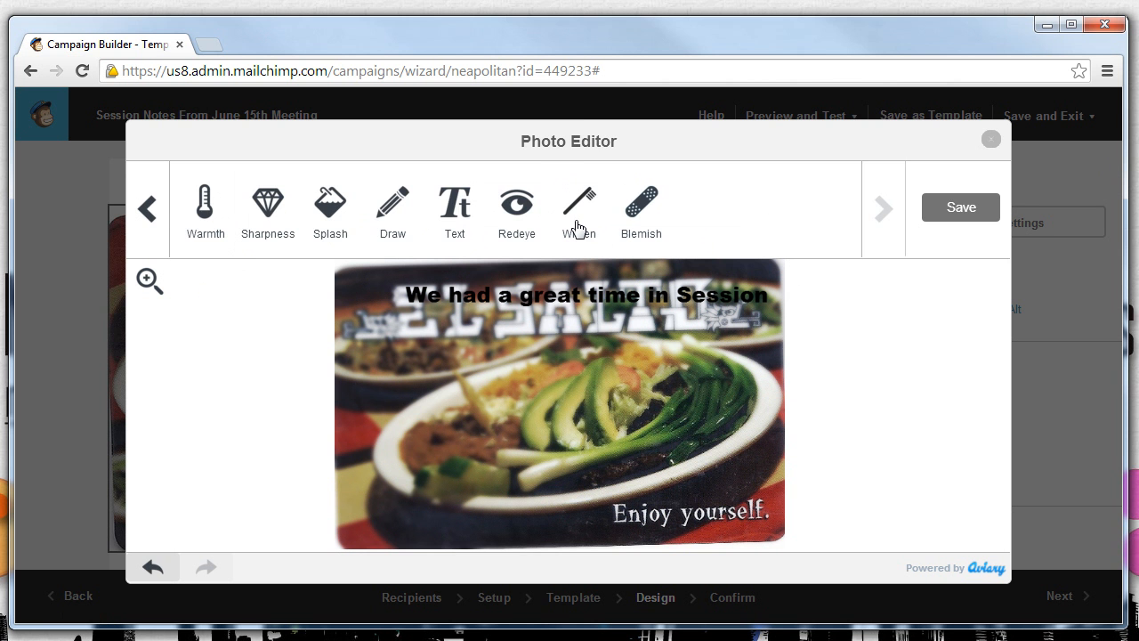
{"action": "left_click", "coordinate": [576, 228]}
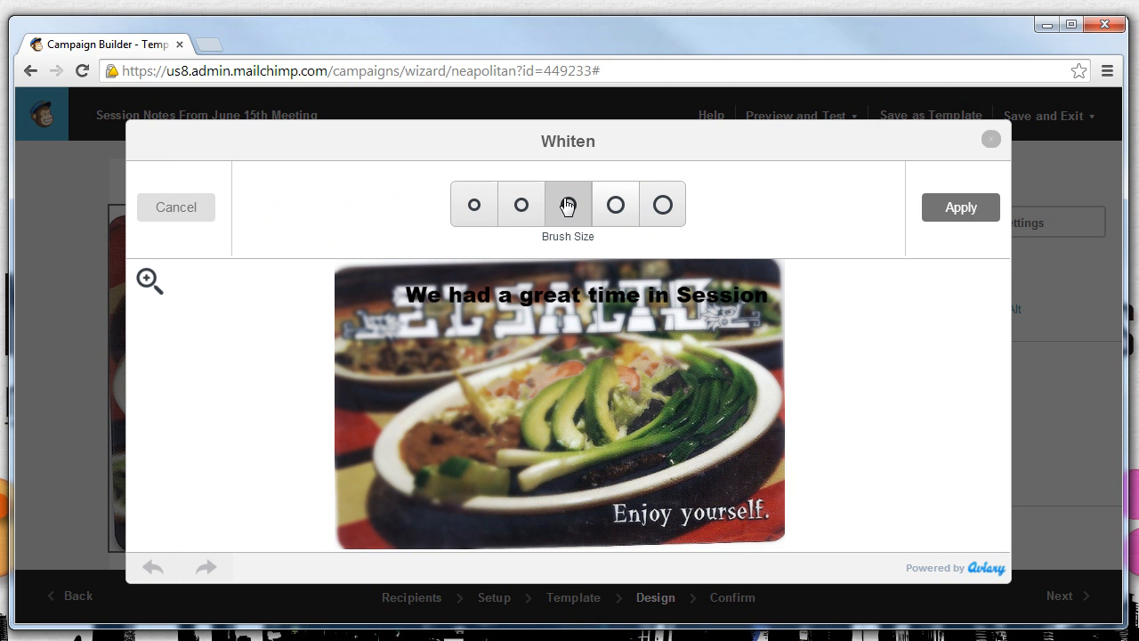
{"action": "left_click", "coordinate": [188, 214]}
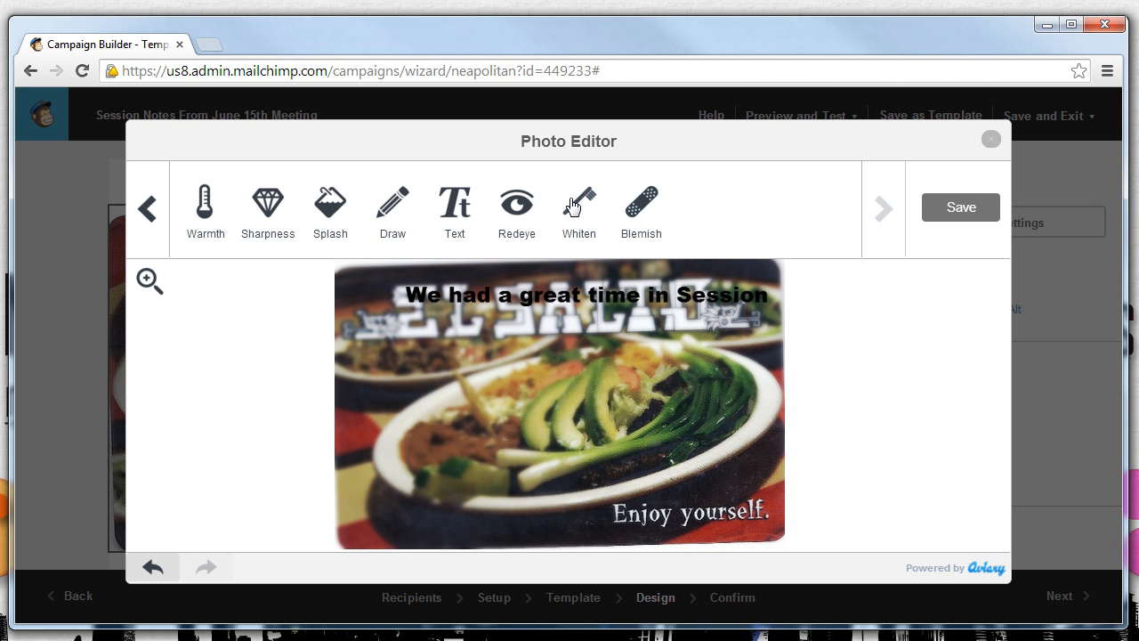
- Draw overlapping black freehand loops across the plate of food with the medium brush, apply them and save the edited image
{"action": "left_click", "coordinate": [394, 218]}
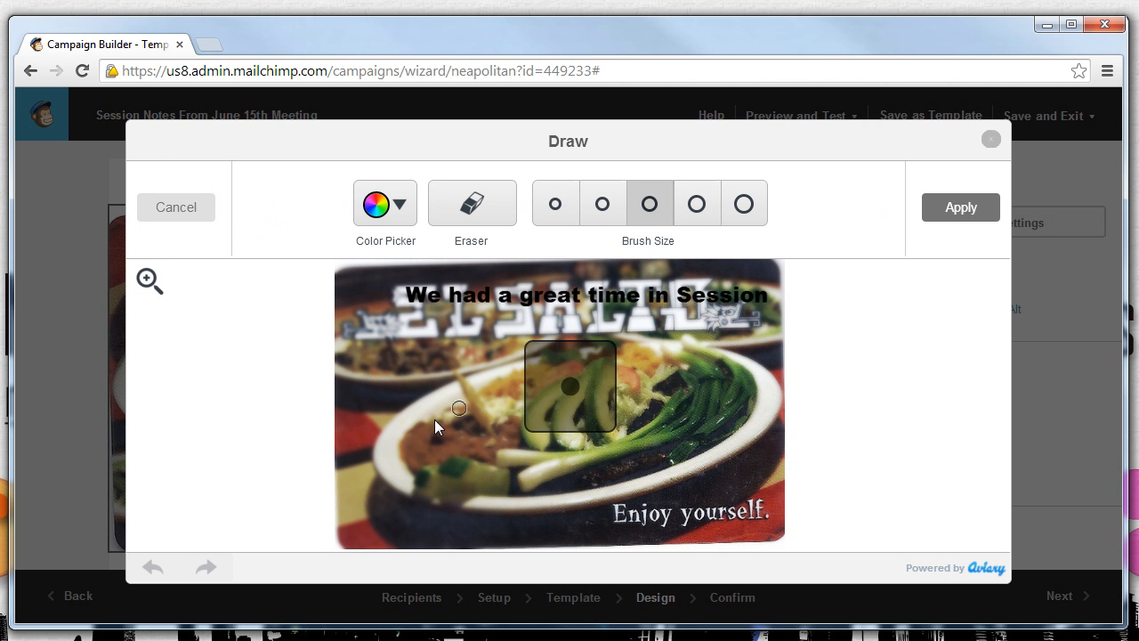
{"action": "mouse_move", "coordinate": [431, 422]}
{"action": "left_mouse_down"}
{"action": "mouse_move", "coordinate": [474, 348]}
{"action": "mouse_move", "coordinate": [492, 445]}
{"action": "mouse_move", "coordinate": [483, 407]}
{"action": "left_mouse_up"}
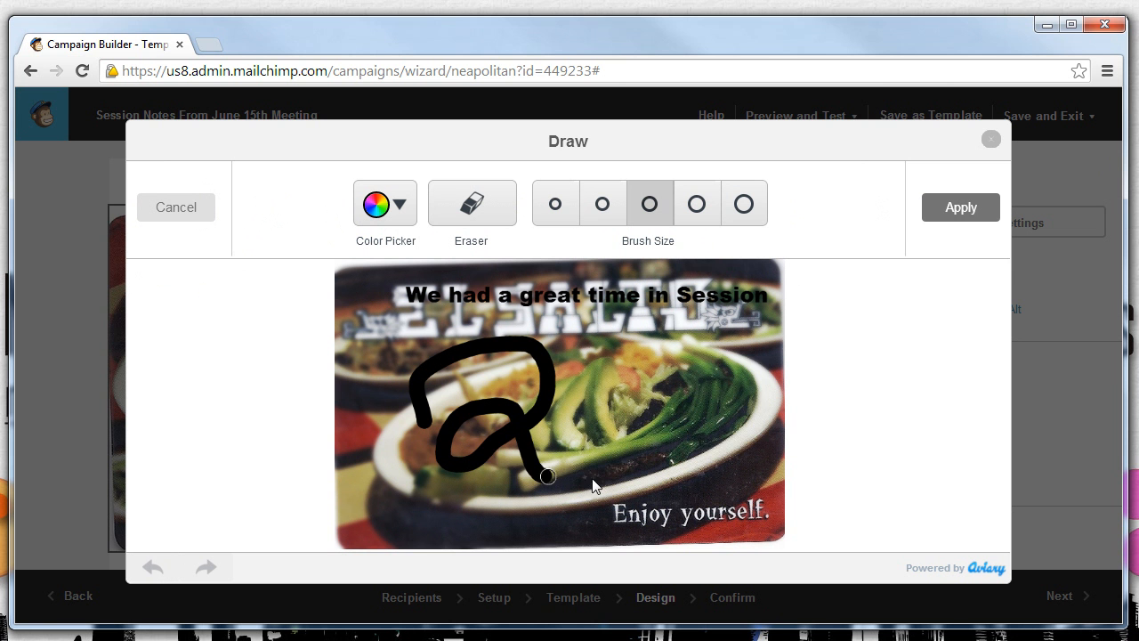
{"action": "mouse_move", "coordinate": [547, 476]}
{"action": "left_mouse_down"}
{"action": "mouse_move", "coordinate": [757, 400]}
{"action": "mouse_move", "coordinate": [601, 369]}
{"action": "mouse_move", "coordinate": [534, 476]}
{"action": "mouse_move", "coordinate": [681, 418]}
{"action": "mouse_move", "coordinate": [458, 364]}
{"action": "mouse_move", "coordinate": [418, 477]}
{"action": "left_mouse_up"}
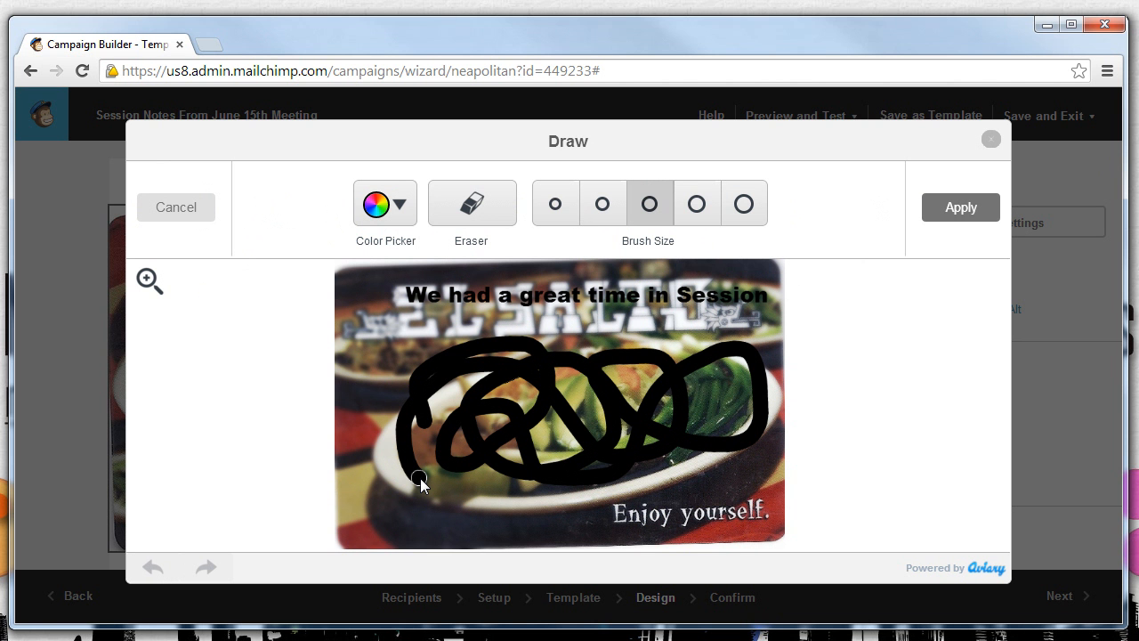
{"action": "left_click", "coordinate": [990, 212]}
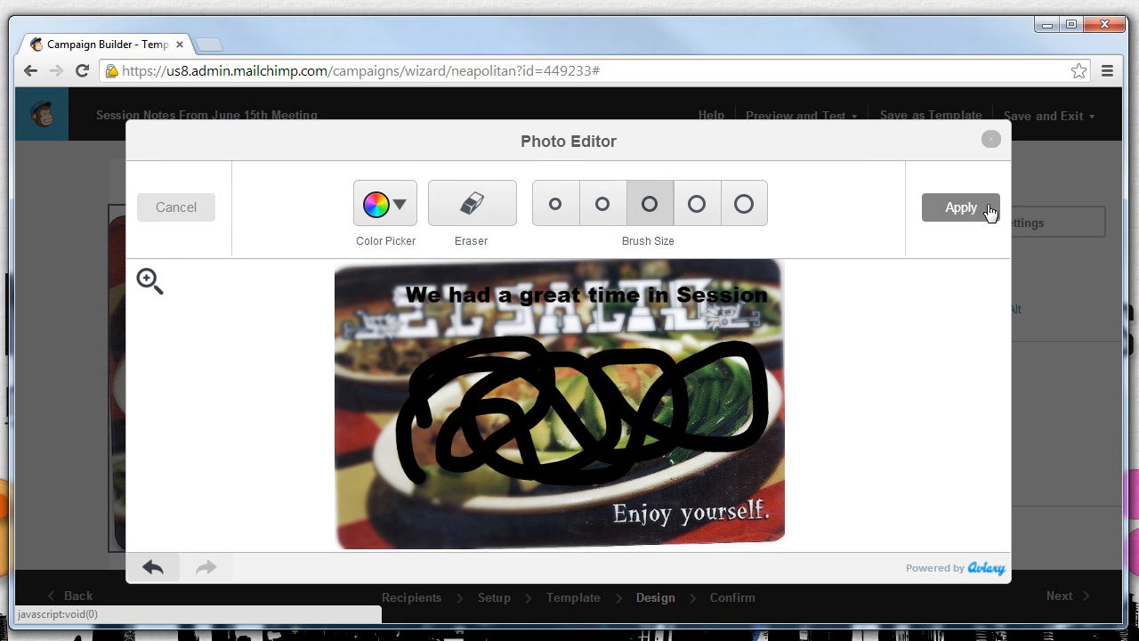
{"action": "left_click", "coordinate": [990, 212]}
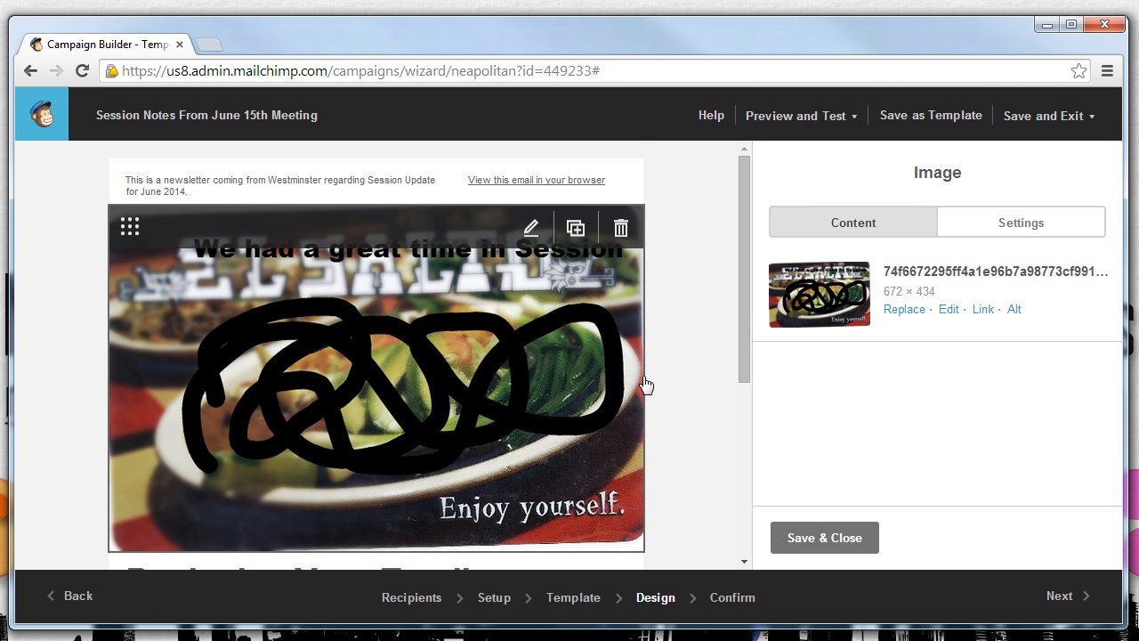
- Replace the "Designing Your Email" heading in the text block below the image with "Session June 2014"
{"action": "scroll", "coordinate": [646, 385], "scroll_direction": "down", "scroll_amount": 3}
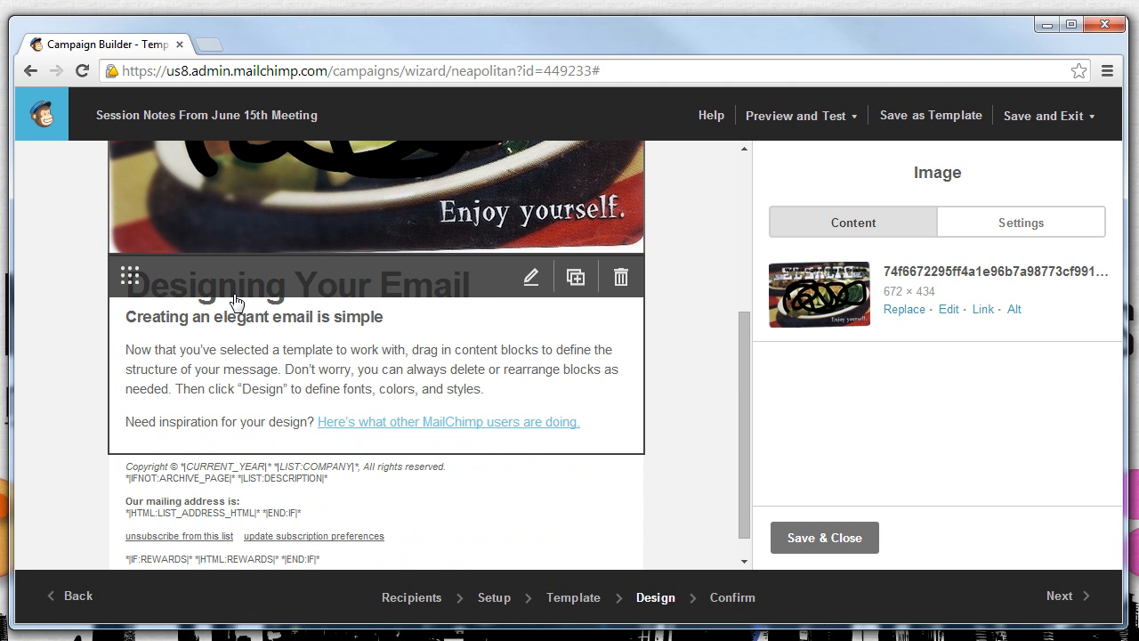
{"action": "scroll", "coordinate": [532, 285], "scroll_direction": "up", "scroll_amount": 3}
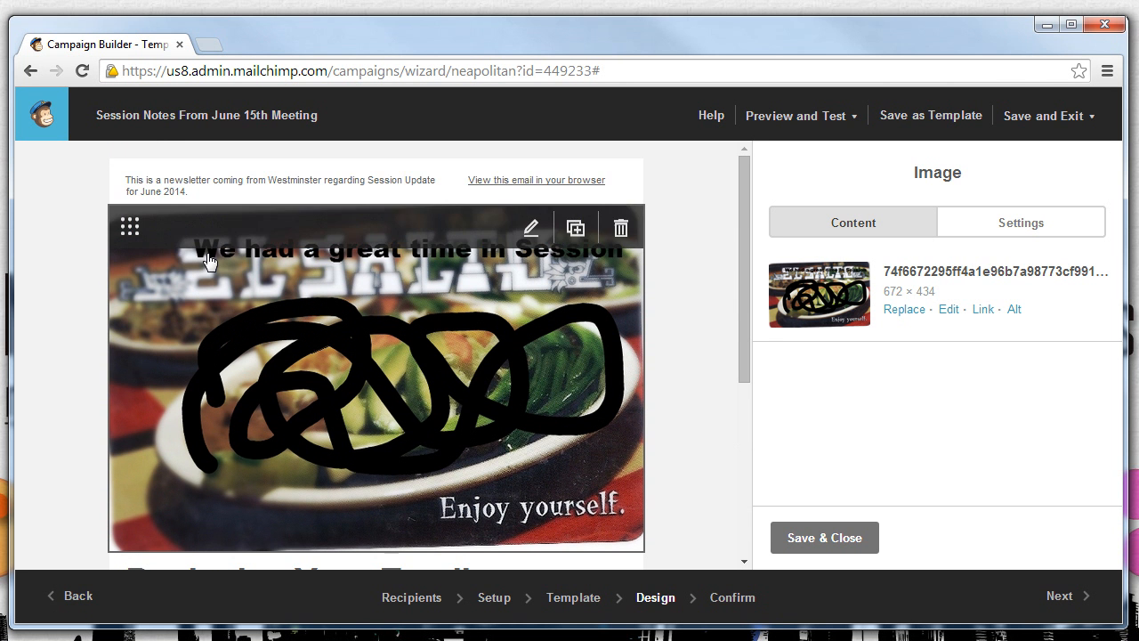
{"action": "scroll", "coordinate": [234, 326], "scroll_direction": "down", "scroll_amount": 4}
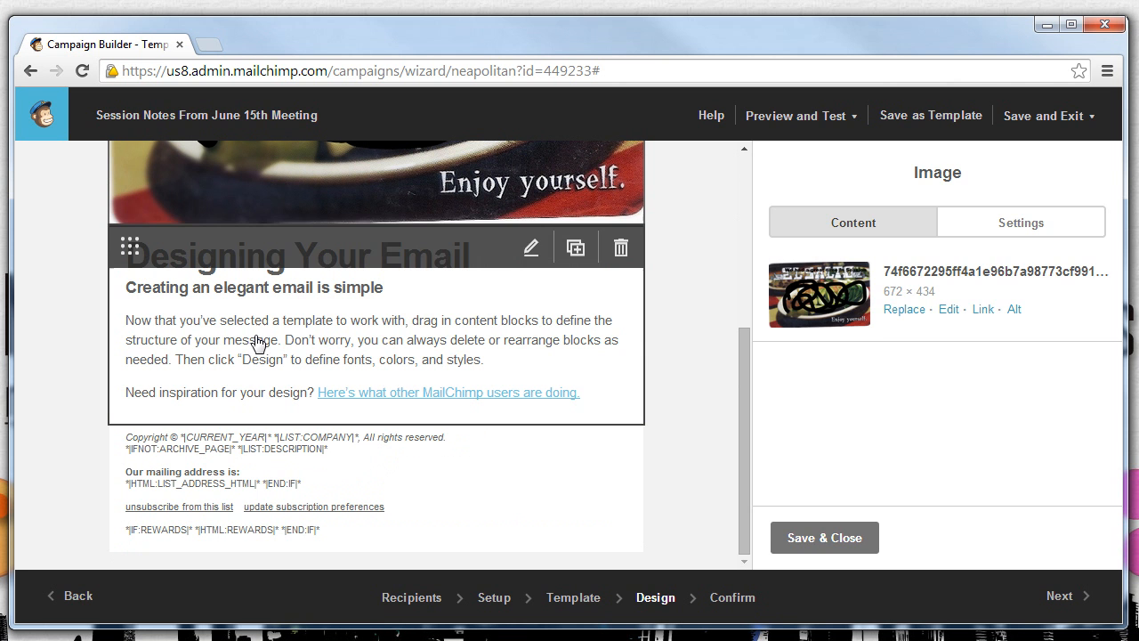
{"action": "left_click", "coordinate": [531, 247]}
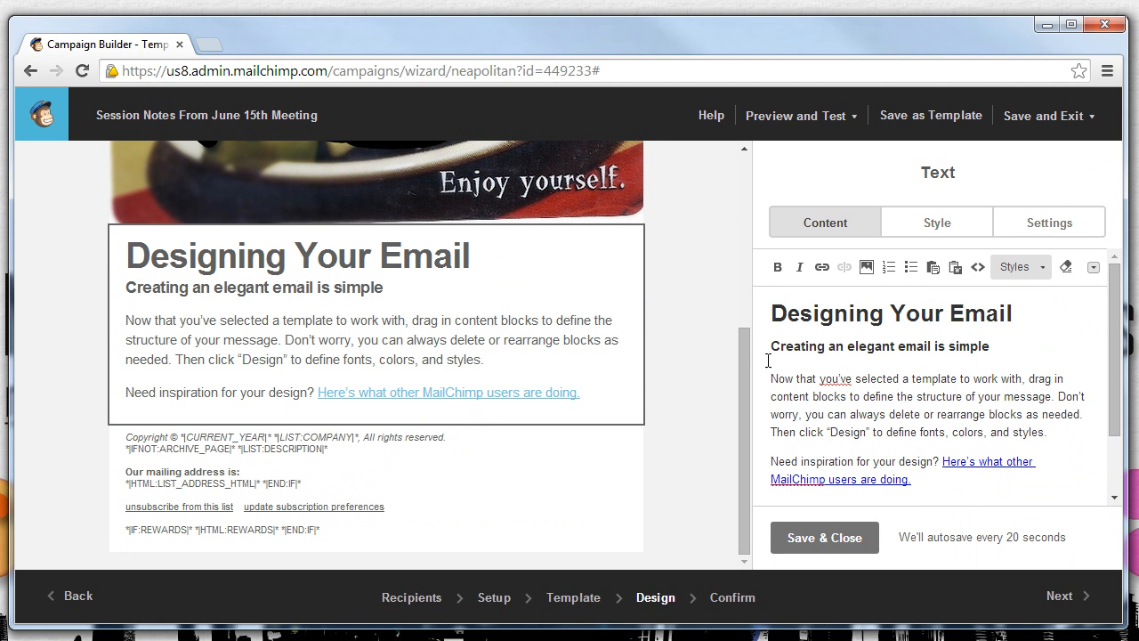
{"action": "left_click_drag", "start_coordinate": [773, 313], "coordinate": [1014, 311]}
{"action": "type", "text": "SEssi"}
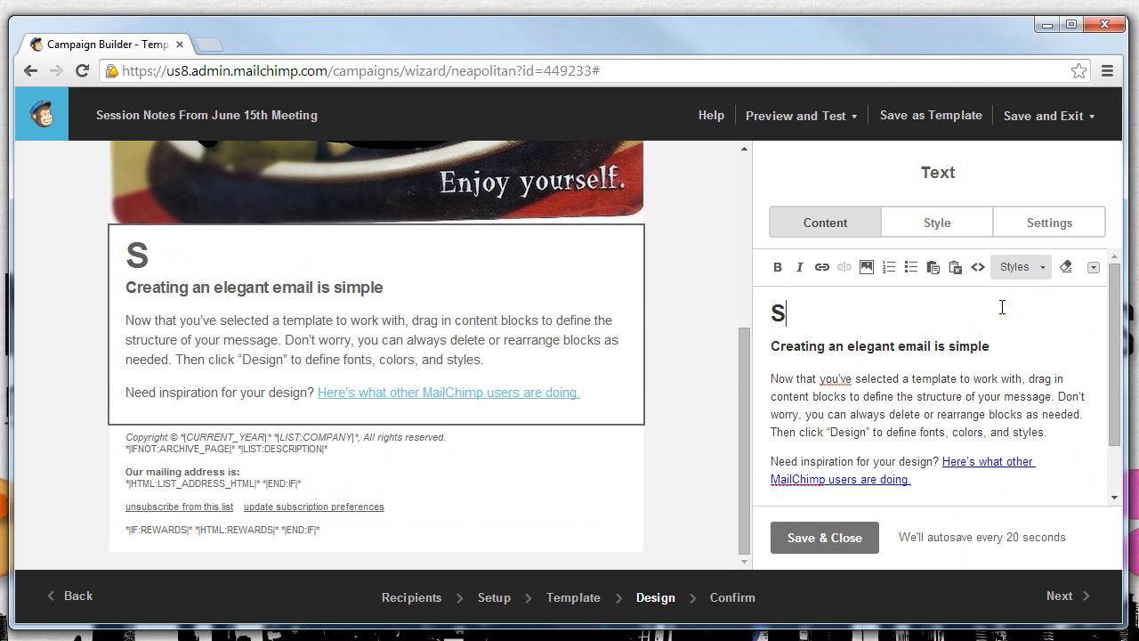
{"action": "key", "text": "BackSpace"}
{"action": "key", "text": "BackSpace"}
{"action": "key", "text": "BackSpace"}
{"action": "key", "text": "BackSpace"}
{"action": "type", "text": "ession "}
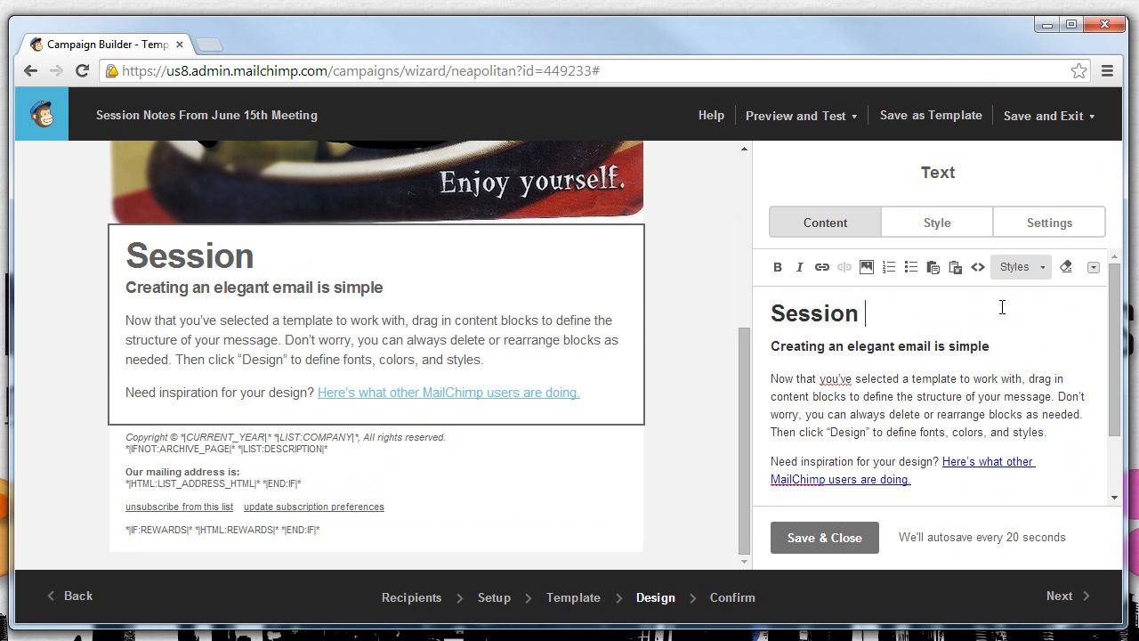
{"action": "type", "text": "June 2014"}
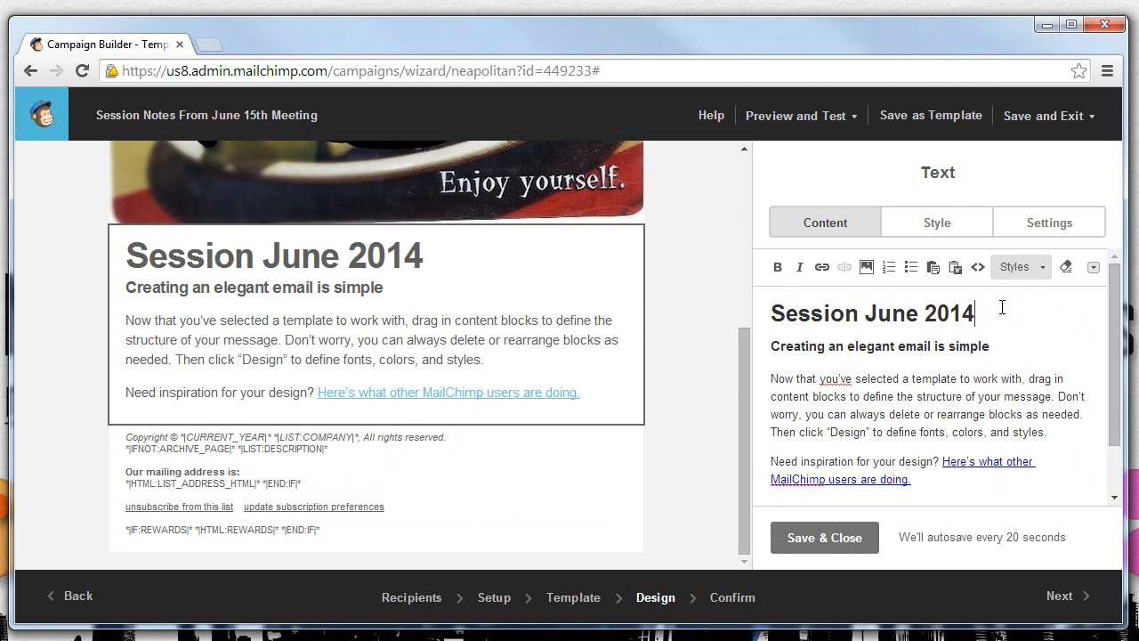
- Replace the subheading "Creating an elegant email is simple" with "A fabulous meeting with great food"
{"action": "left_click_drag", "start_coordinate": [990, 338], "coordinate": [771, 341]}
{"action": "type", "text": "A fab"}
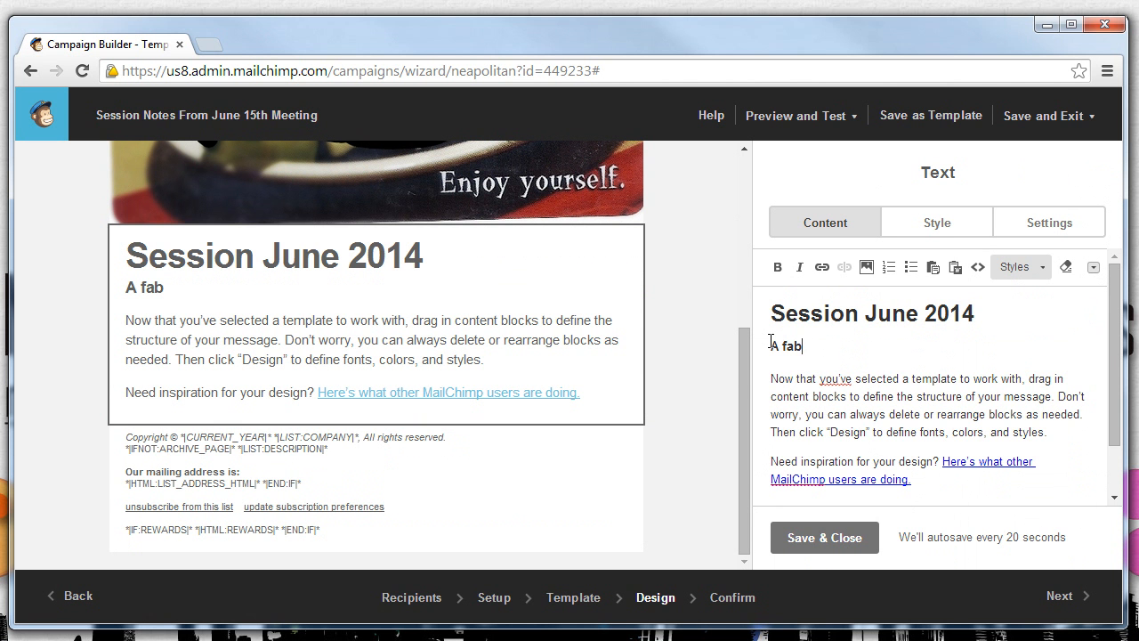
{"action": "type", "text": "ulous meeting with re"}
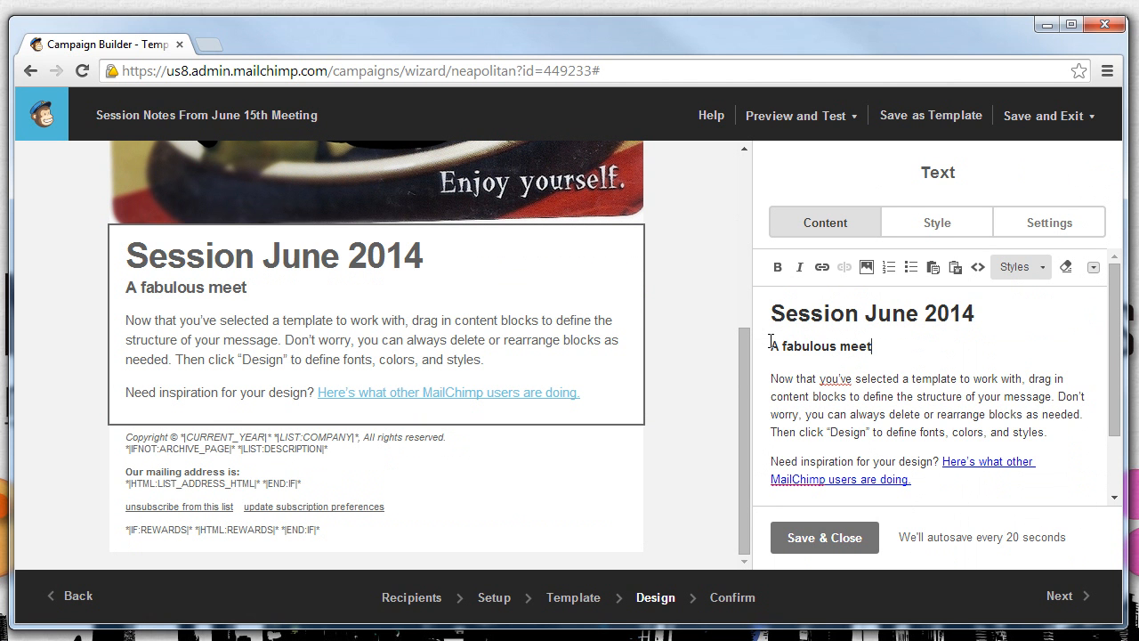
{"action": "key", "text": "BackSpace"}
{"action": "key", "text": "BackSpace"}
{"action": "type", "text": "great food"}
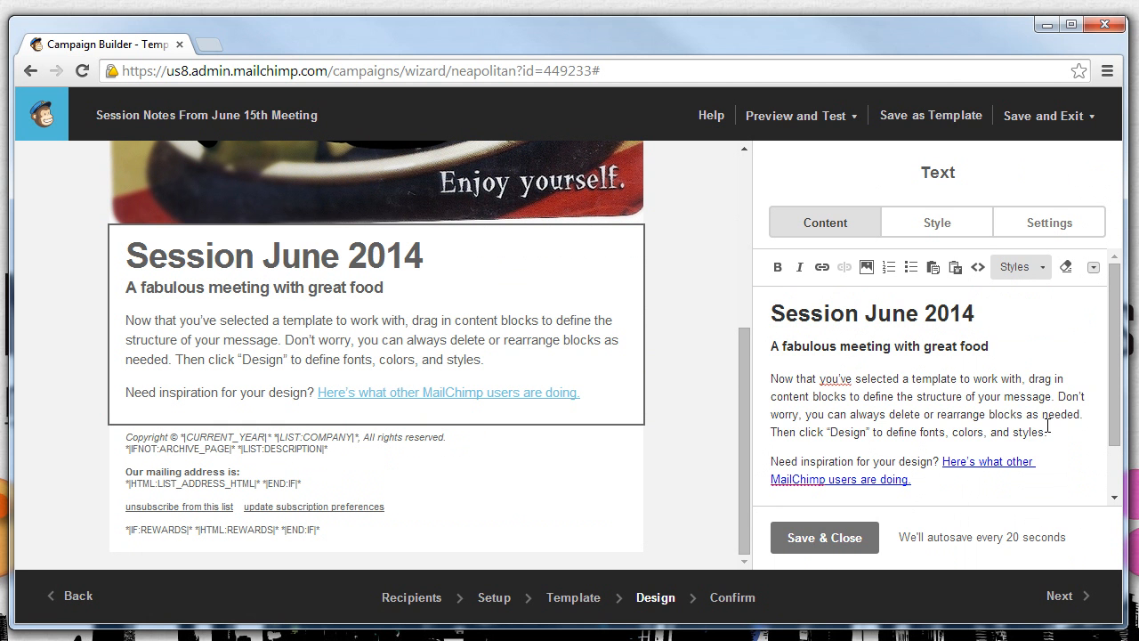
{"action": "left_click_drag", "start_coordinate": [1046, 427], "coordinate": [773, 372]}
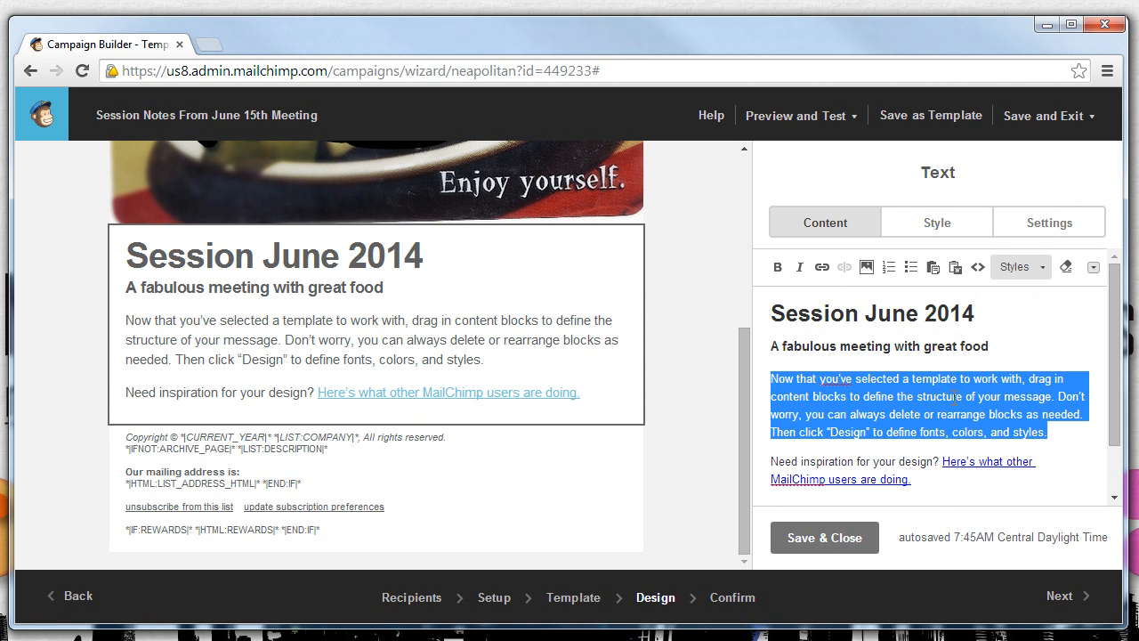
{"action": "left_click", "coordinate": [941, 493]}
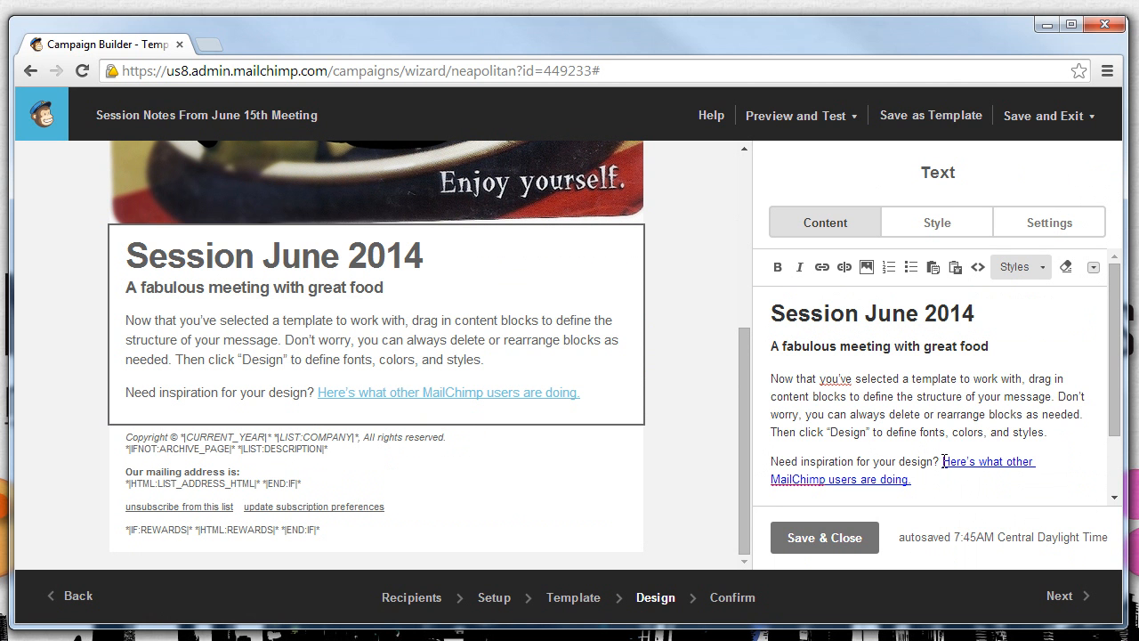
{"action": "left_click_drag", "start_coordinate": [954, 470], "coordinate": [961, 481]}
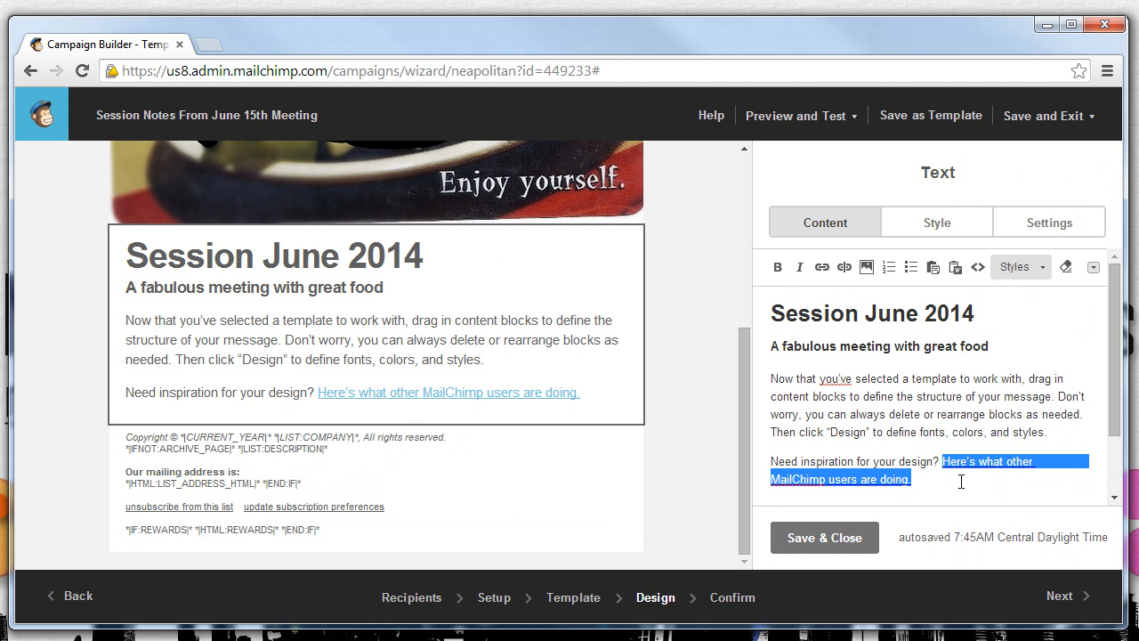
{"action": "left_click", "coordinate": [972, 458]}
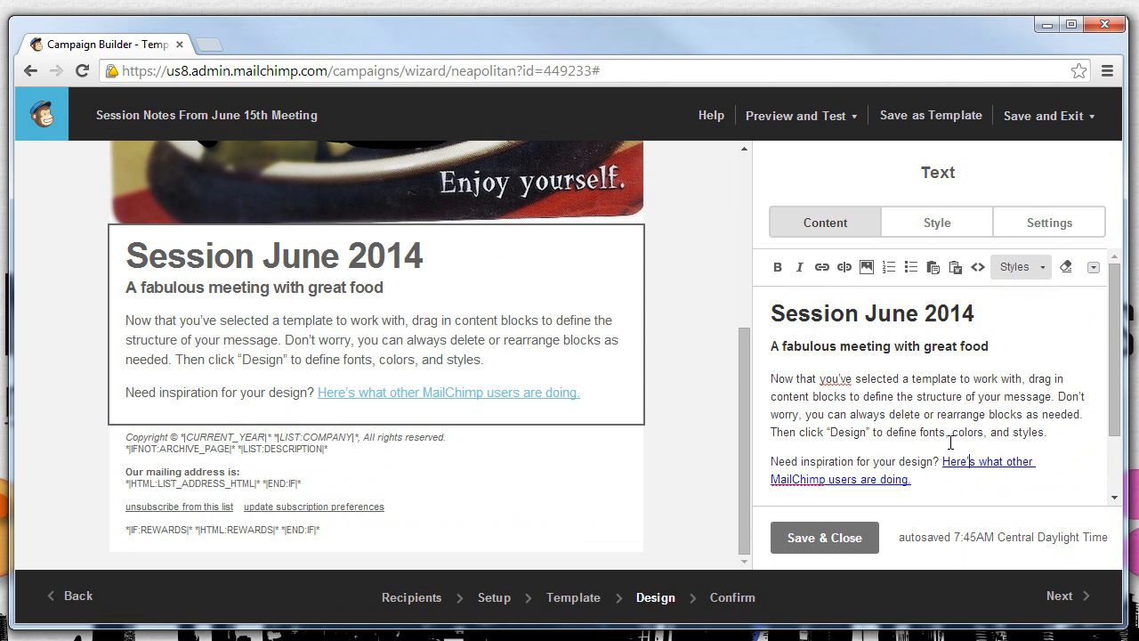
- Select the subheading "A fabulous meeting with great food" and start inserting a web address link on it
{"action": "left_click_drag", "start_coordinate": [1003, 350], "coordinate": [753, 343]}
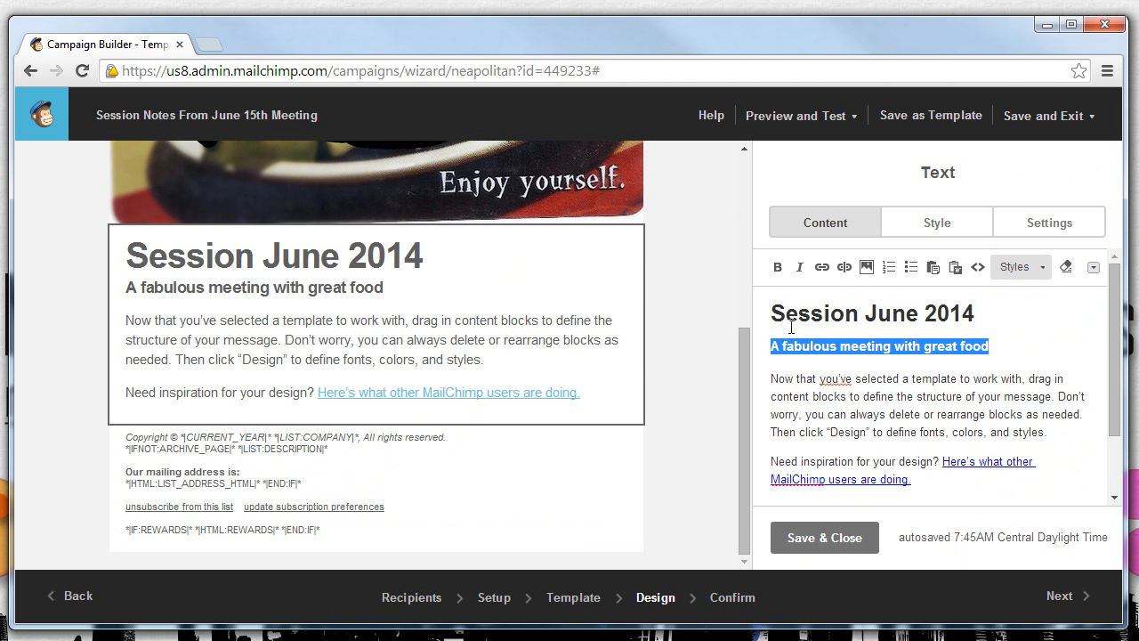
{"action": "left_click", "coordinate": [822, 267]}
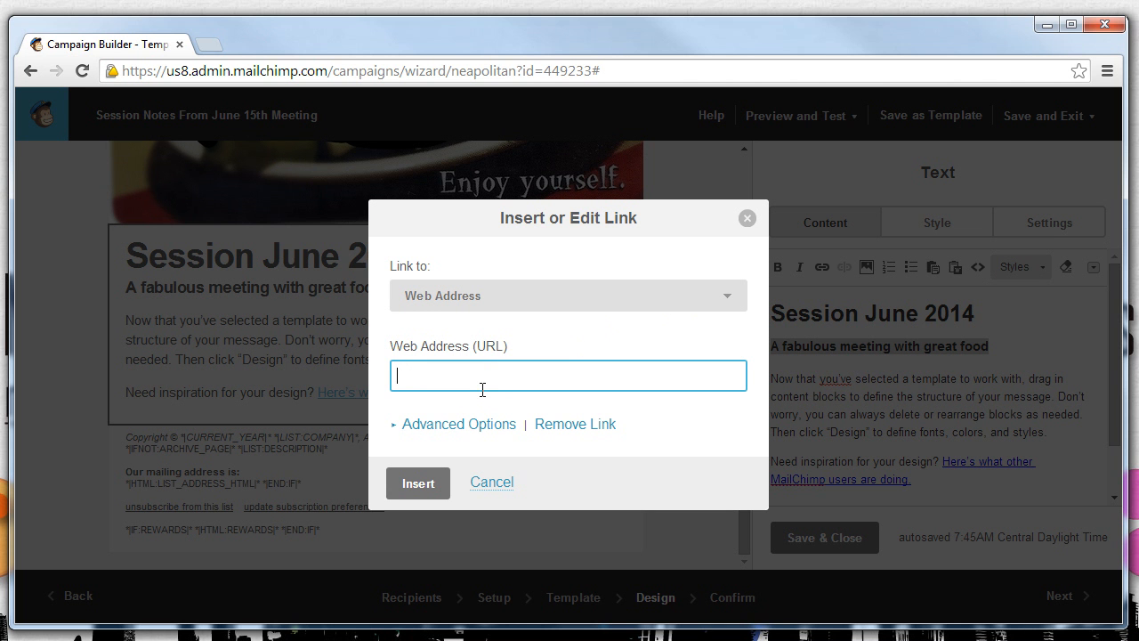
{"action": "left_click_drag", "start_coordinate": [623, 71], "coordinate": [120, 111]}
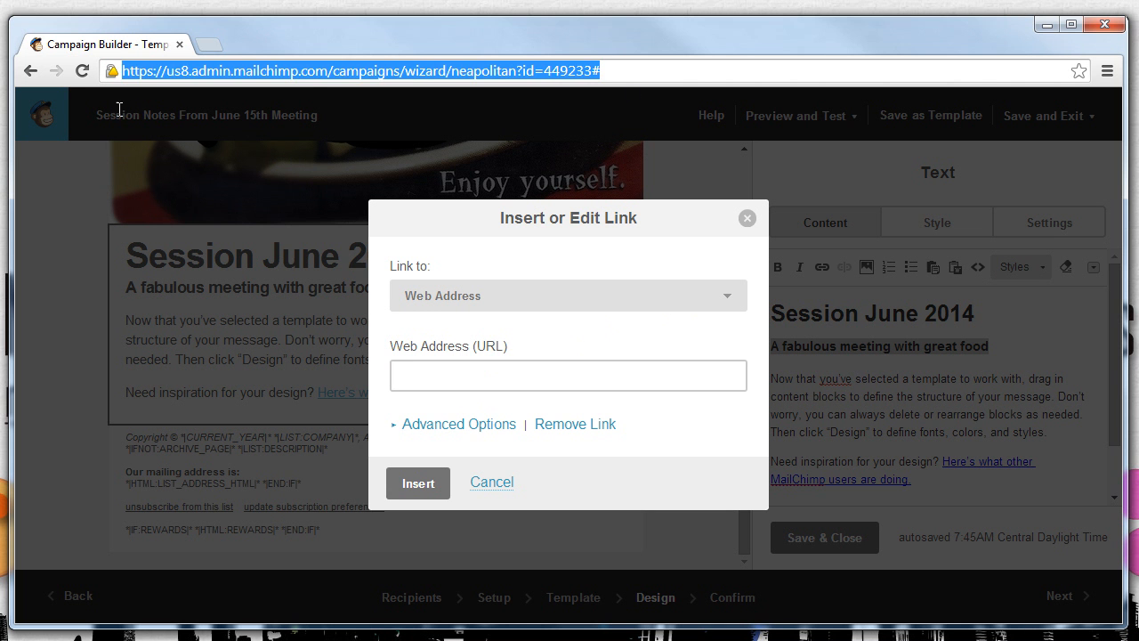
{"action": "left_click", "coordinate": [452, 373]}
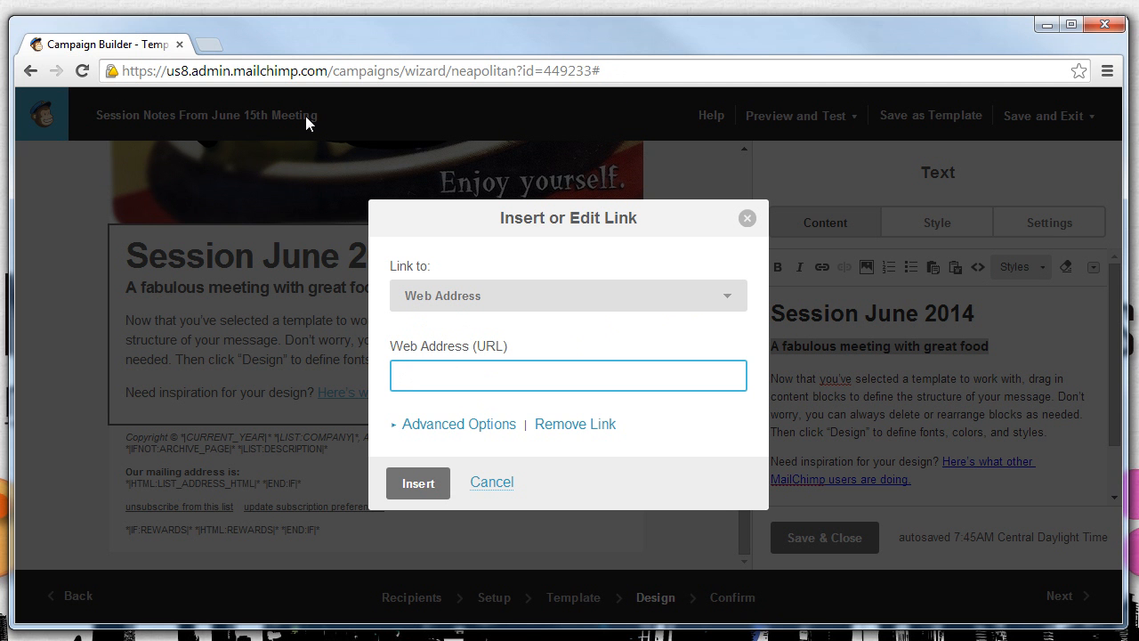
{"action": "left_click", "coordinate": [205, 46]}
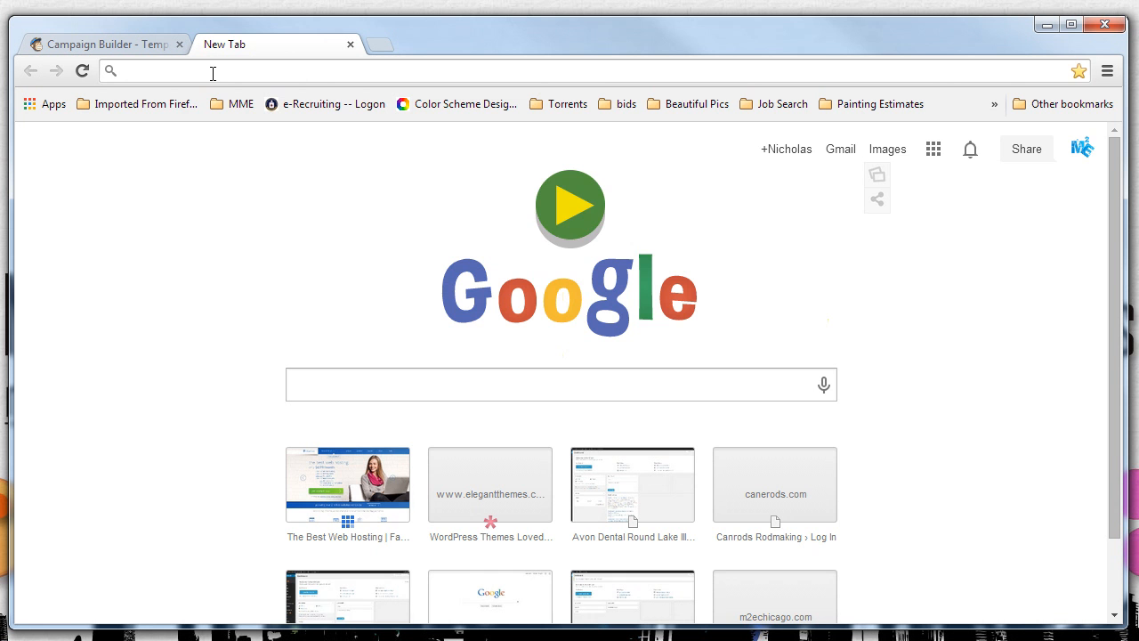
{"action": "type", "text": "www.wpcmunster.org"}
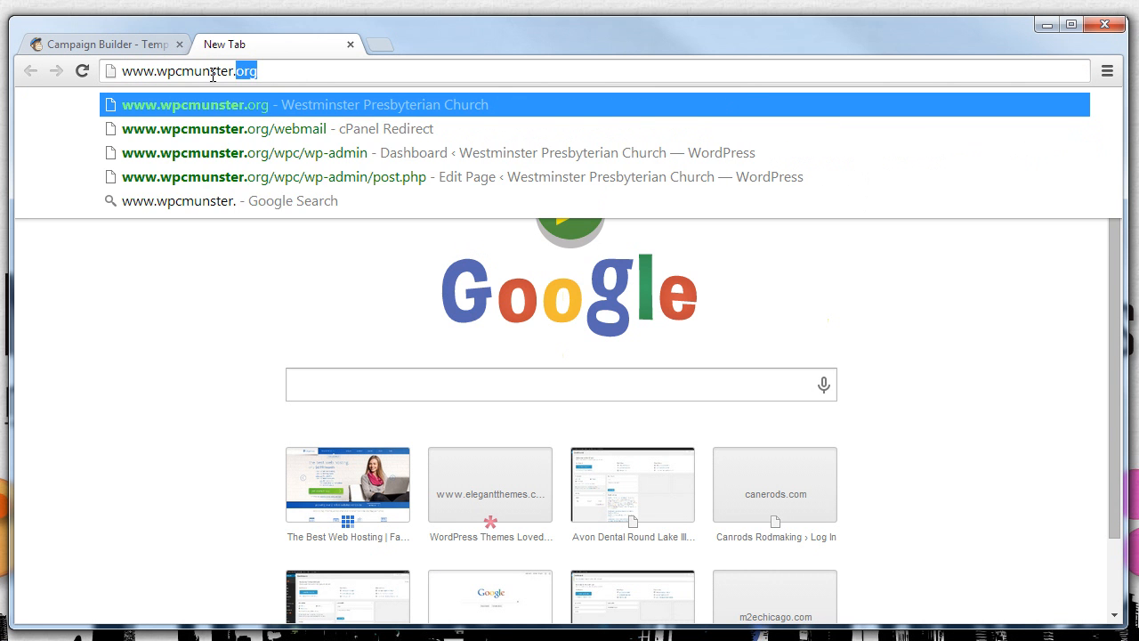
{"action": "key", "text": "Return"}
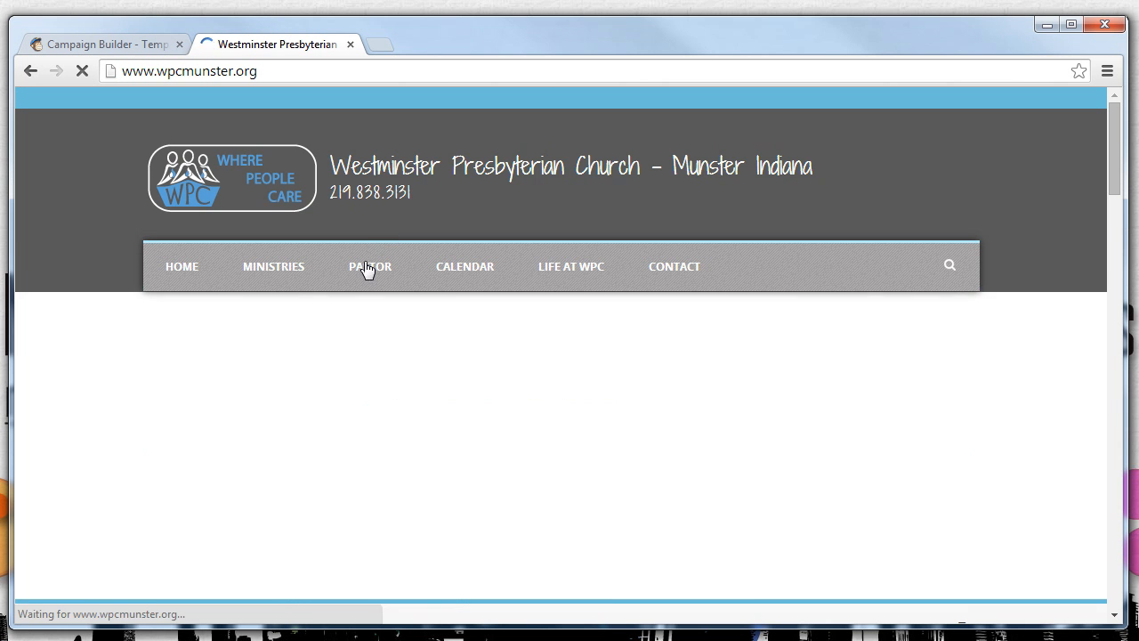
{"action": "mouse_move", "coordinate": [590, 271]}
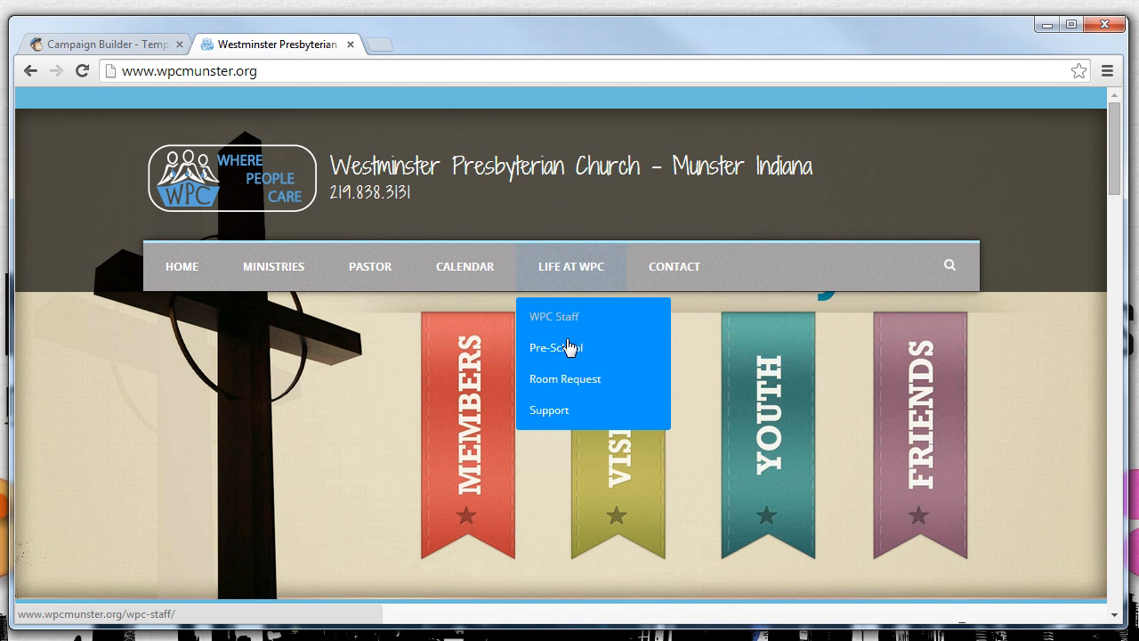
{"action": "left_click", "coordinate": [562, 351]}
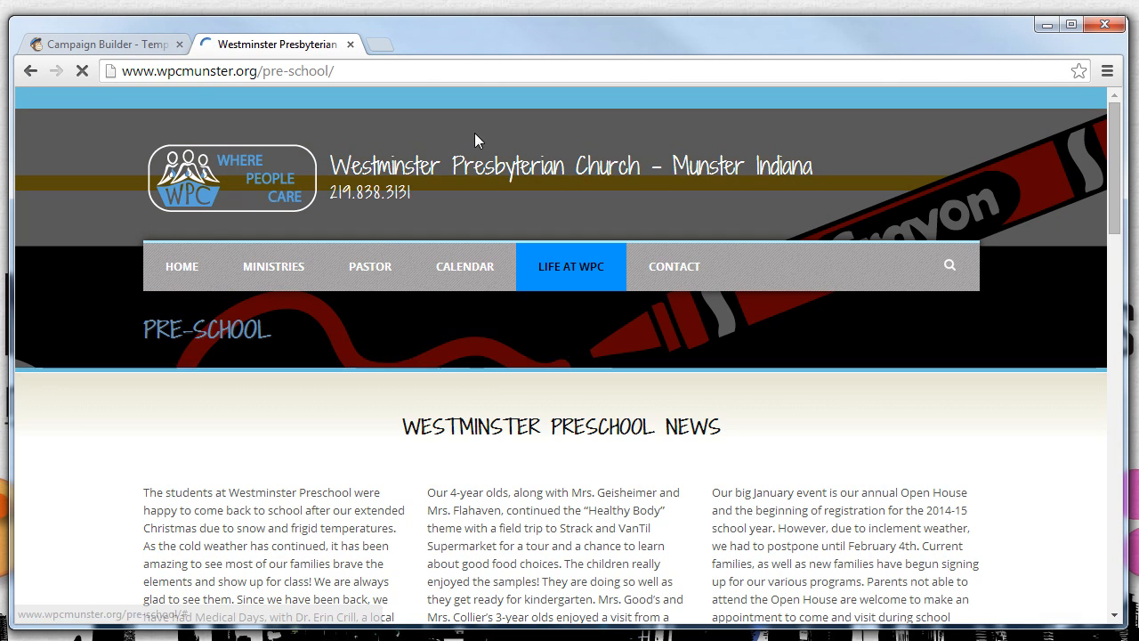
- Copy the full web address of the Pre-School page
{"action": "left_click_drag", "start_coordinate": [342, 68], "coordinate": [114, 73]}
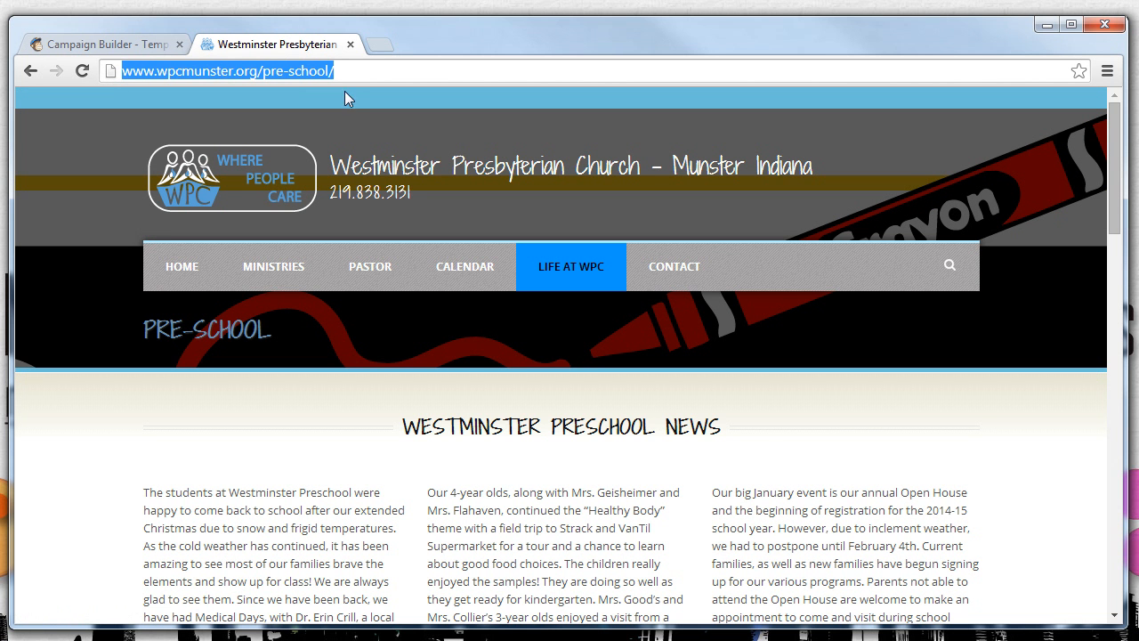
{"action": "left_click", "coordinate": [355, 70]}
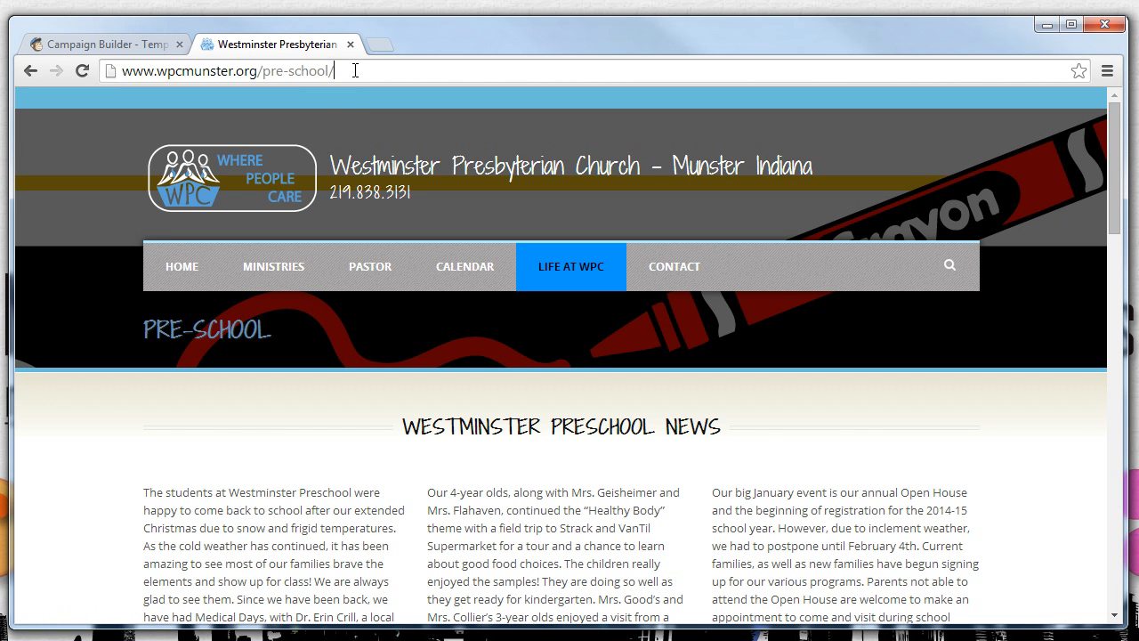
{"action": "left_click_drag", "start_coordinate": [365, 63], "coordinate": [116, 67]}
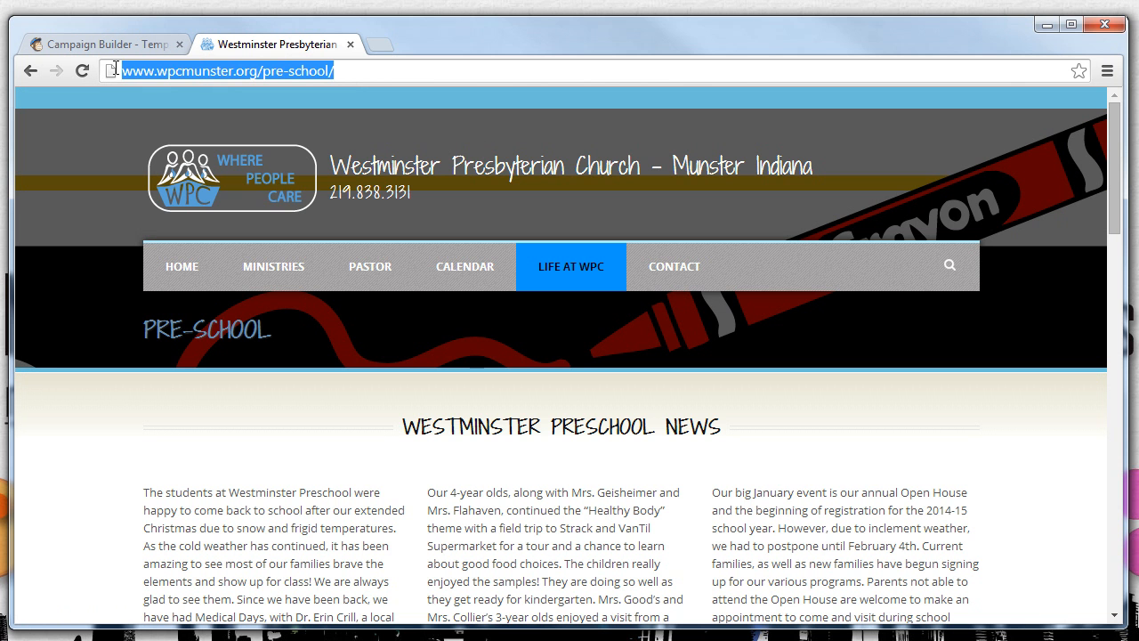
{"action": "right_click", "coordinate": [206, 75]}
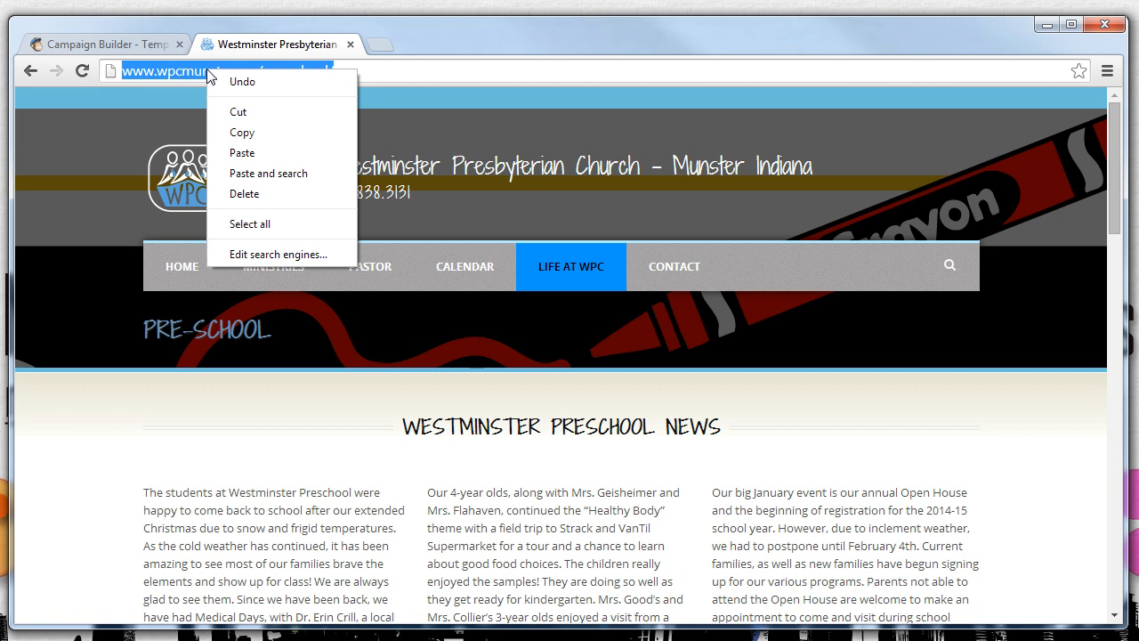
{"action": "left_click", "coordinate": [237, 133]}
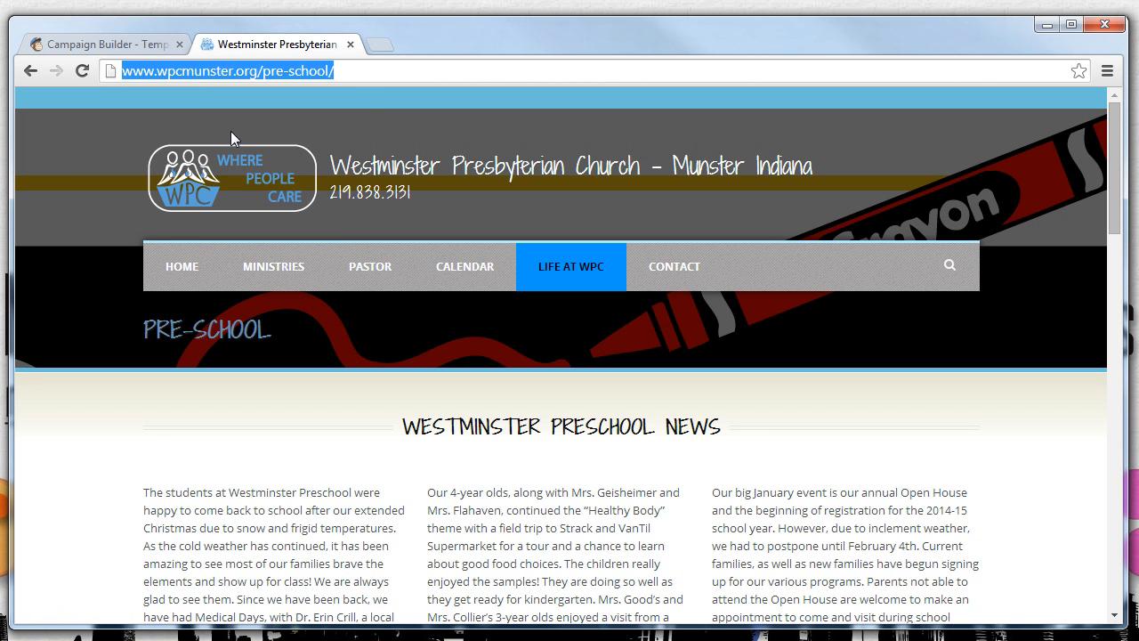
{"action": "left_click", "coordinate": [89, 44]}
{"action": "right_click", "coordinate": [427, 364]}
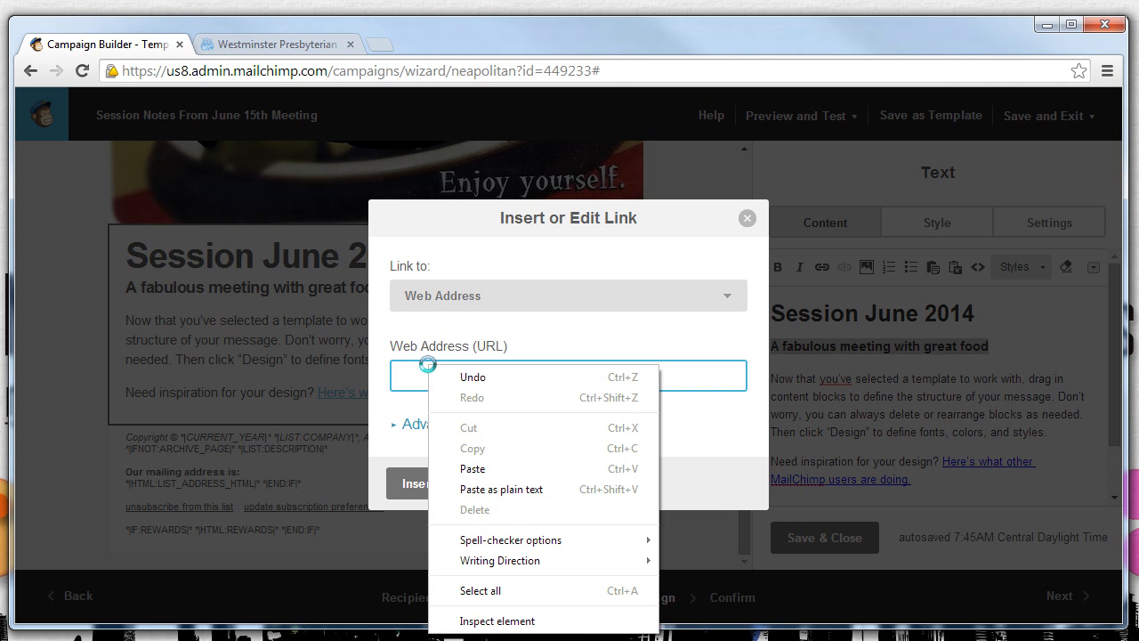
{"action": "left_click", "coordinate": [473, 469]}
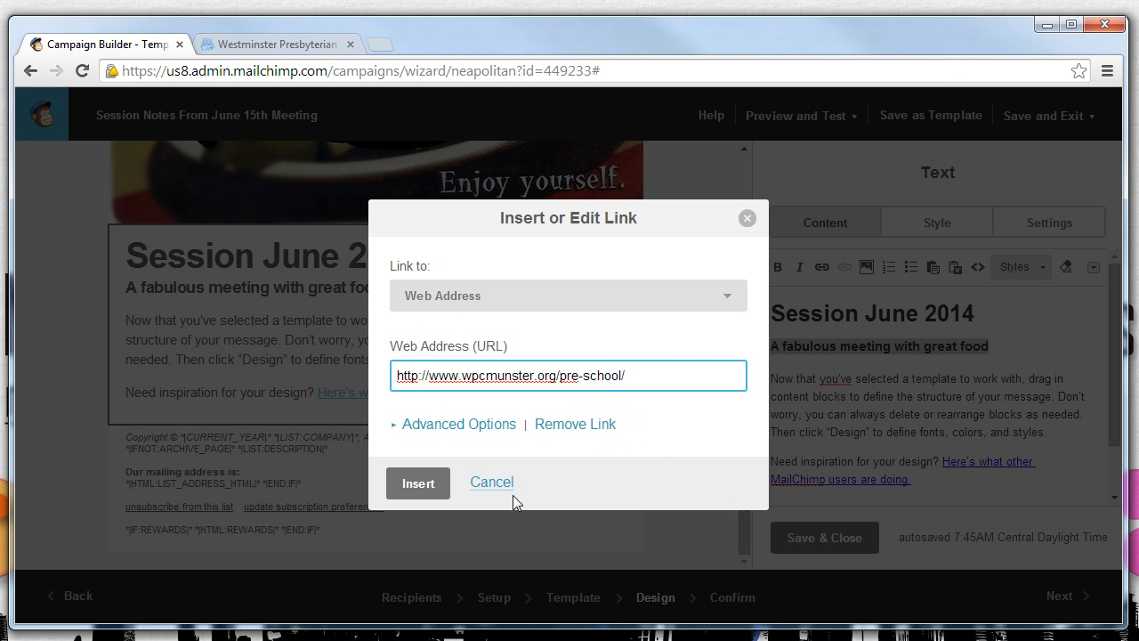
{"action": "left_click", "coordinate": [416, 473]}
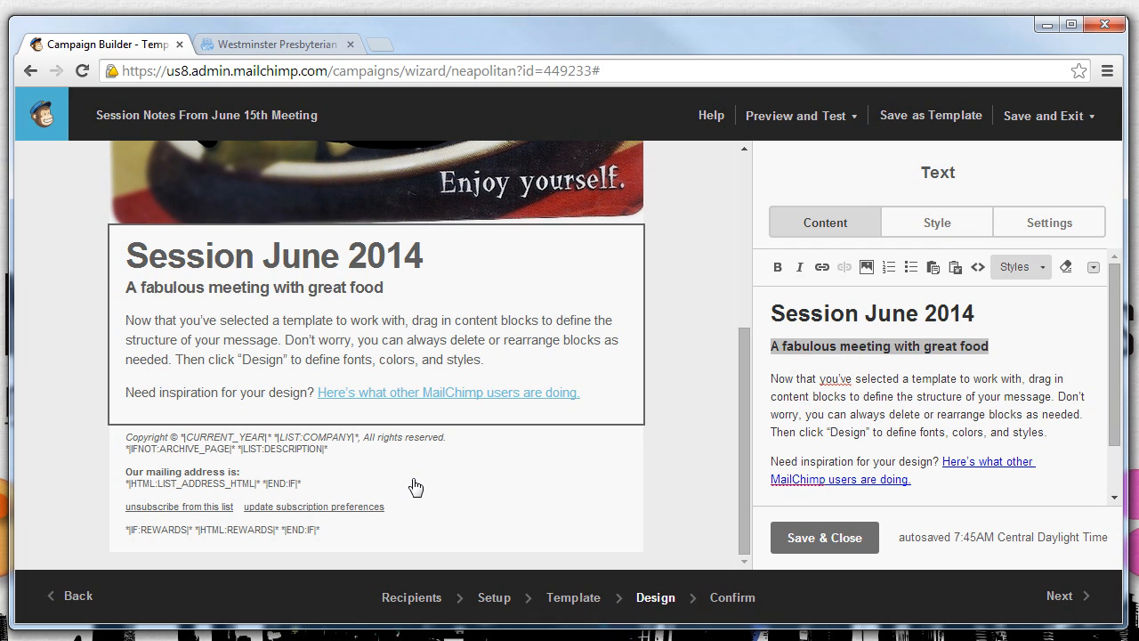
- Check the linked subheading in the text block, and save and close the block
{"action": "left_click", "coordinate": [865, 381]}
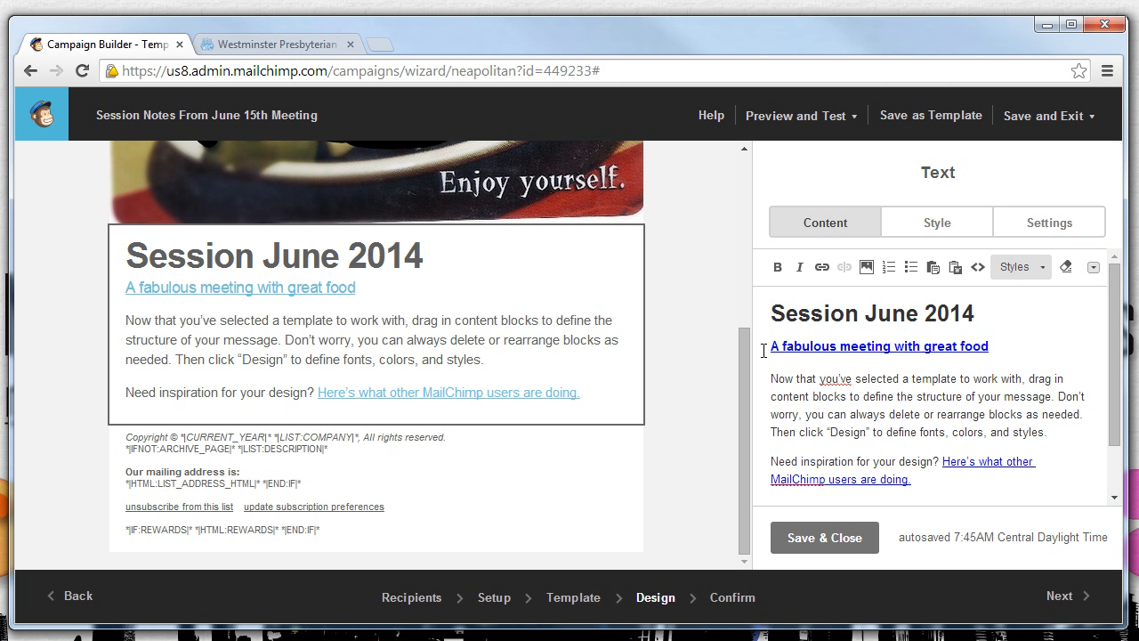
{"action": "left_click_drag", "start_coordinate": [764, 351], "coordinate": [990, 331]}
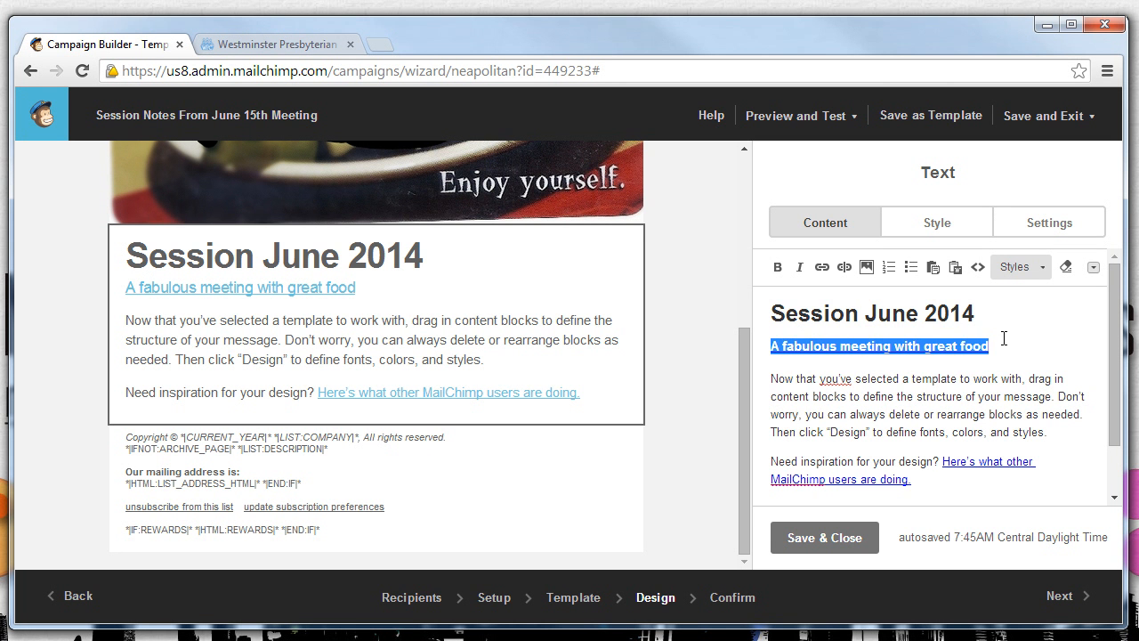
{"action": "left_click", "coordinate": [1004, 339]}
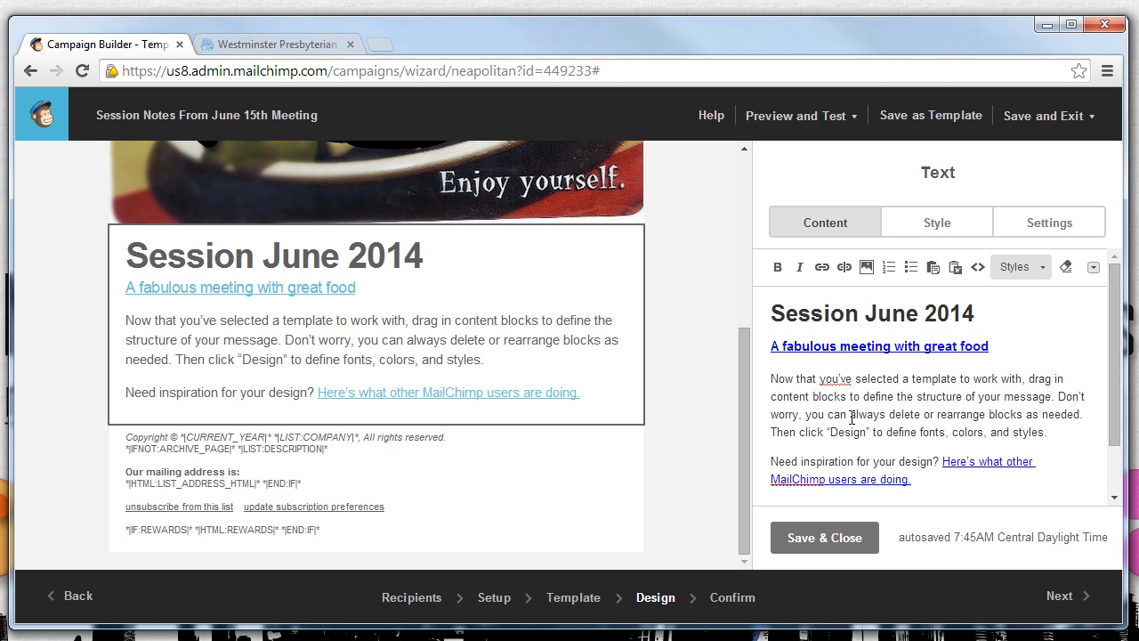
{"action": "left_click", "coordinate": [818, 537]}
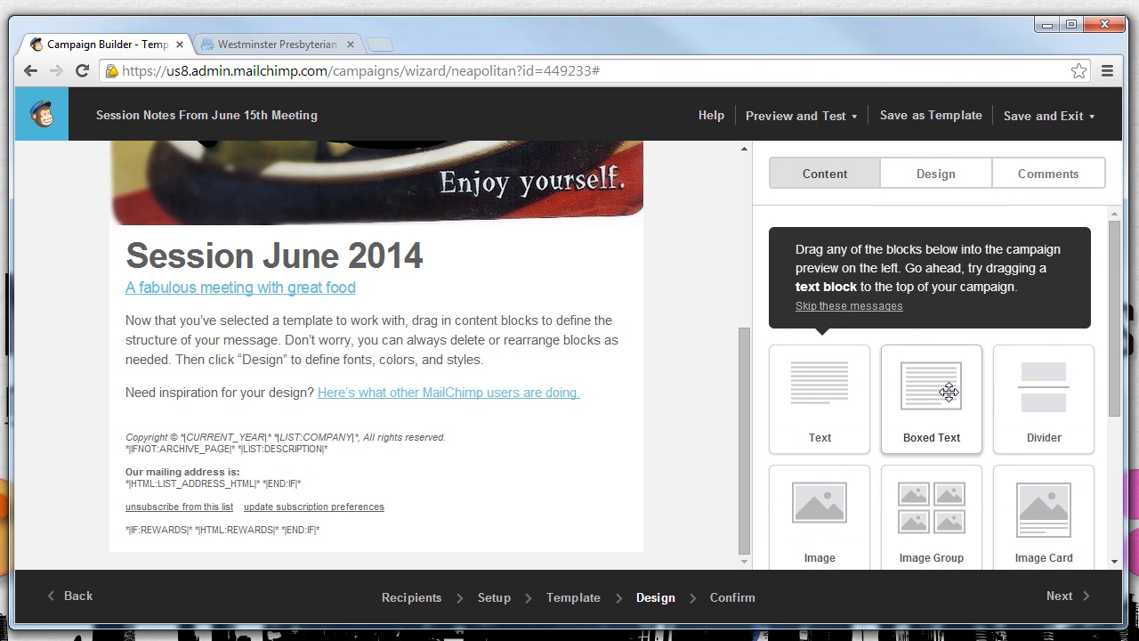
- Add a Social Share block between the body text and the copyright footer of the campaign
{"action": "scroll", "coordinate": [946, 389], "scroll_direction": "down", "scroll_amount": 1}
{"action": "scroll", "coordinate": [950, 387], "scroll_direction": "down", "scroll_amount": 2}
{"action": "mouse_move", "coordinate": [536, 444]}
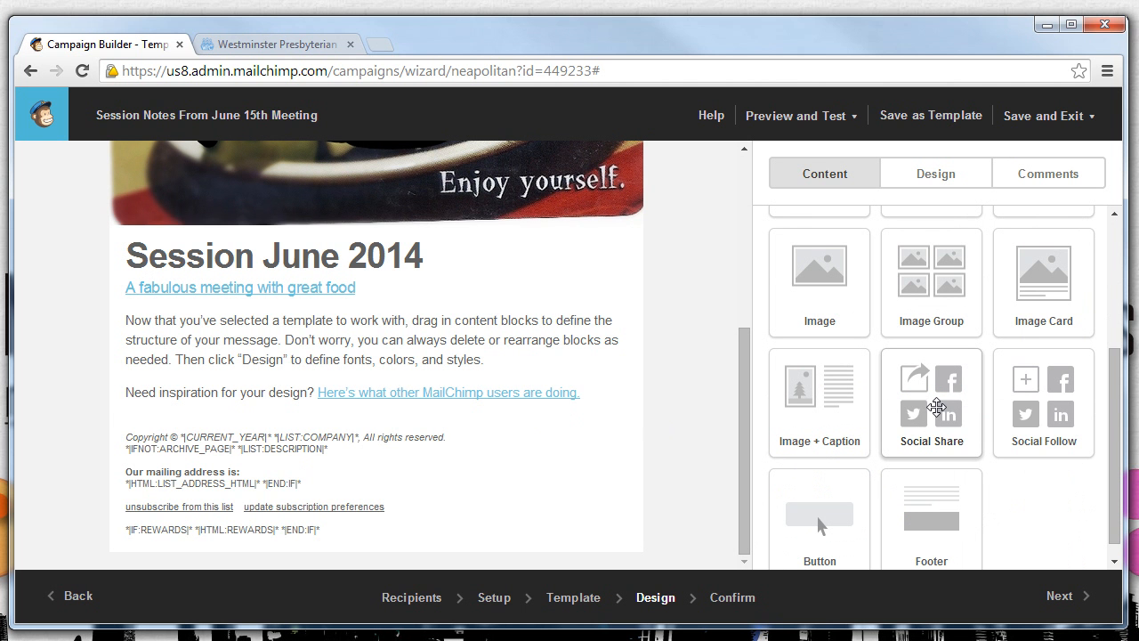
{"action": "left_click_drag", "start_coordinate": [937, 407], "coordinate": [222, 437]}
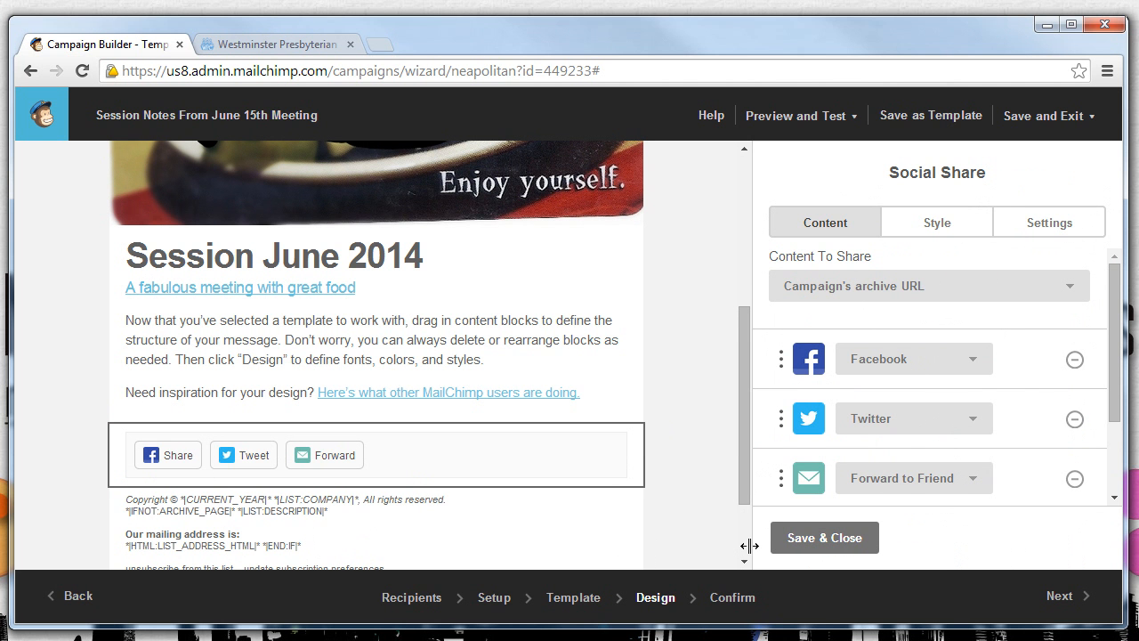
- Check which sharing services can replace Facebook in the Social Share block
{"action": "left_click", "coordinate": [975, 361]}
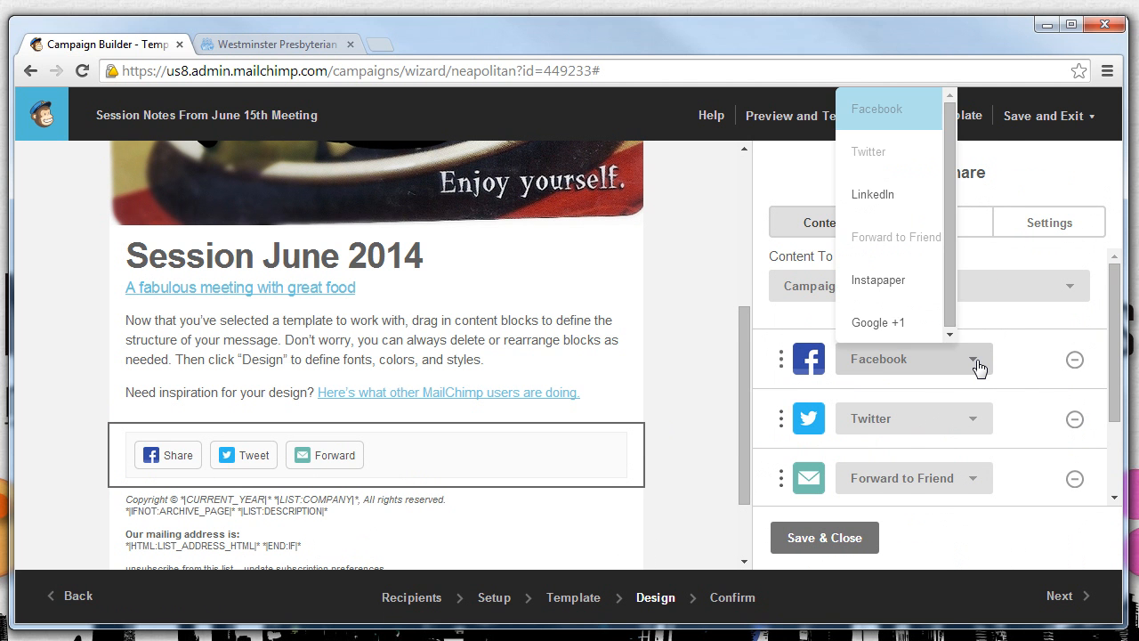
{"action": "left_click", "coordinate": [976, 363]}
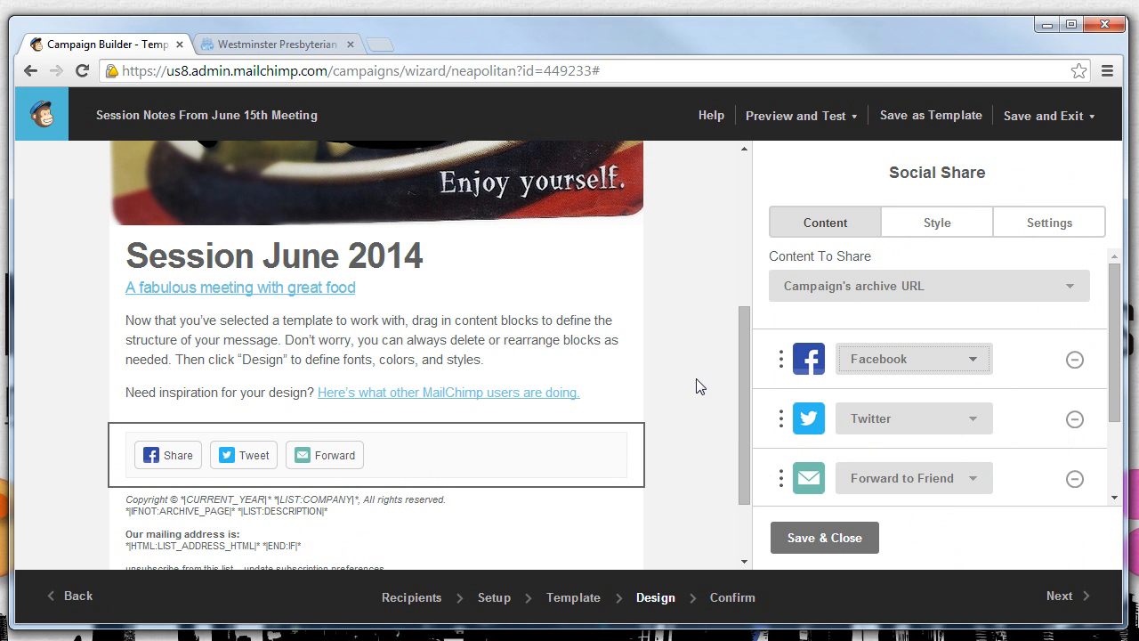
{"action": "mouse_move", "coordinate": [413, 452]}
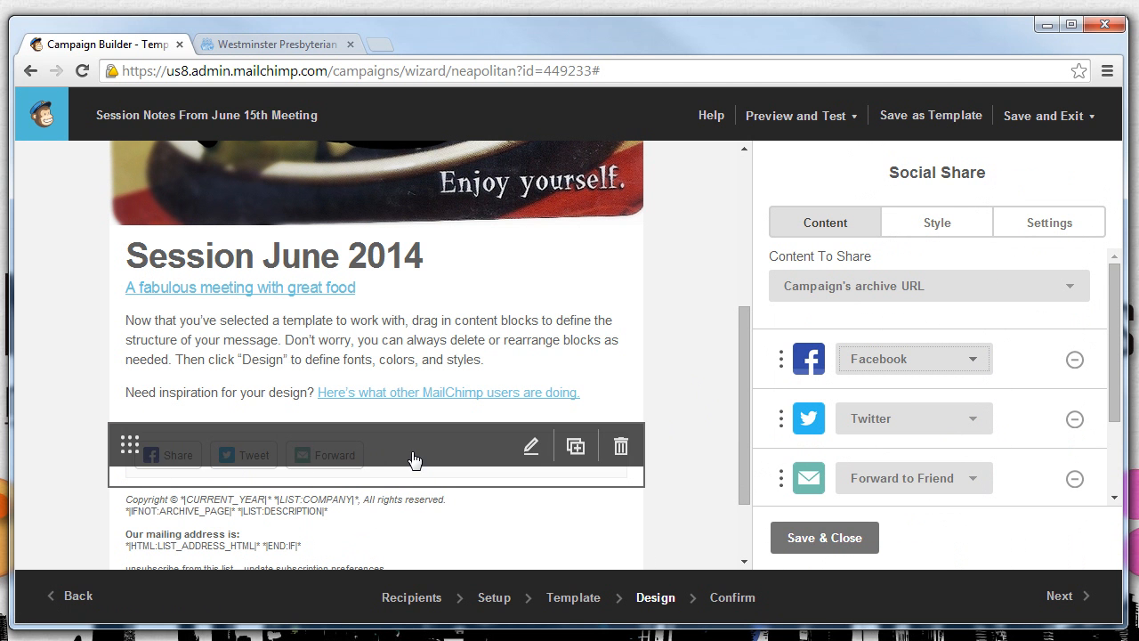
{"action": "left_click", "coordinate": [535, 448]}
{"action": "left_click", "coordinate": [969, 365]}
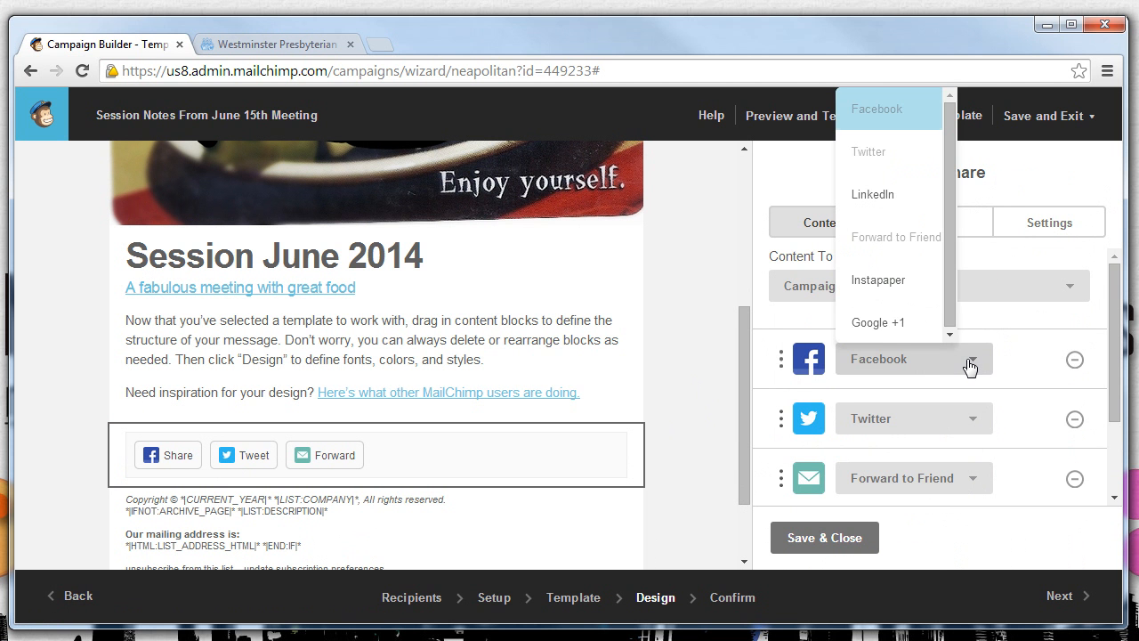
{"action": "left_click", "coordinate": [971, 365]}
- In the Social Share block's style, centre the button text and set line height to 1 1/2 Spacing with Normal font weight
{"action": "left_click", "coordinate": [966, 233]}
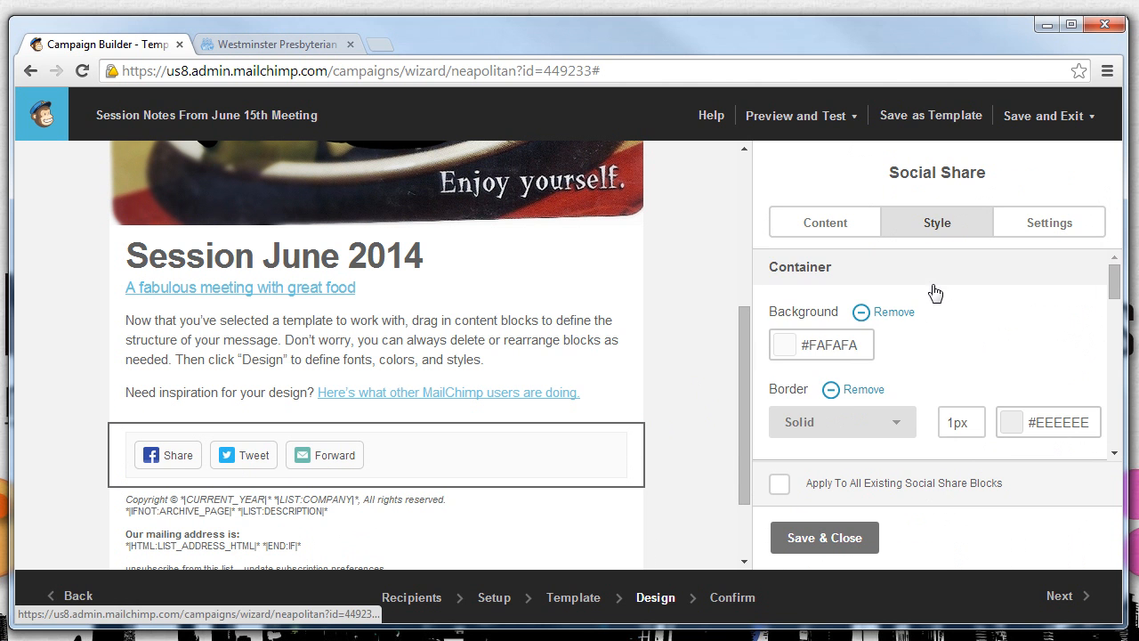
{"action": "scroll", "coordinate": [935, 293], "scroll_direction": "down", "scroll_amount": 5}
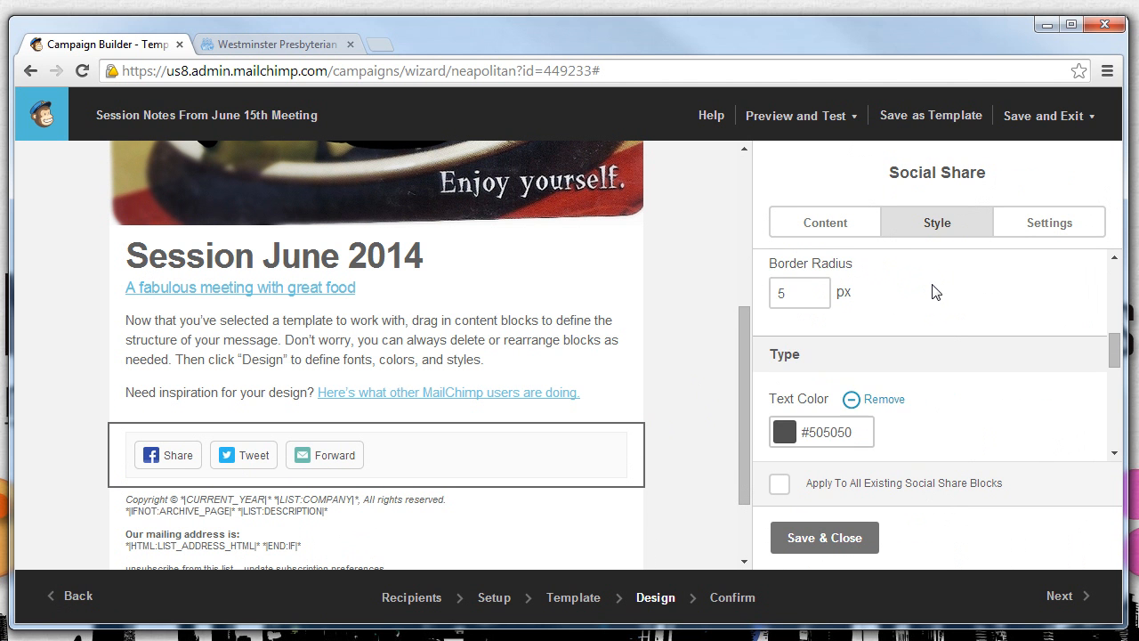
{"action": "scroll", "coordinate": [934, 292], "scroll_direction": "up", "scroll_amount": 1}
{"action": "scroll", "coordinate": [934, 292], "scroll_direction": "down", "scroll_amount": 5}
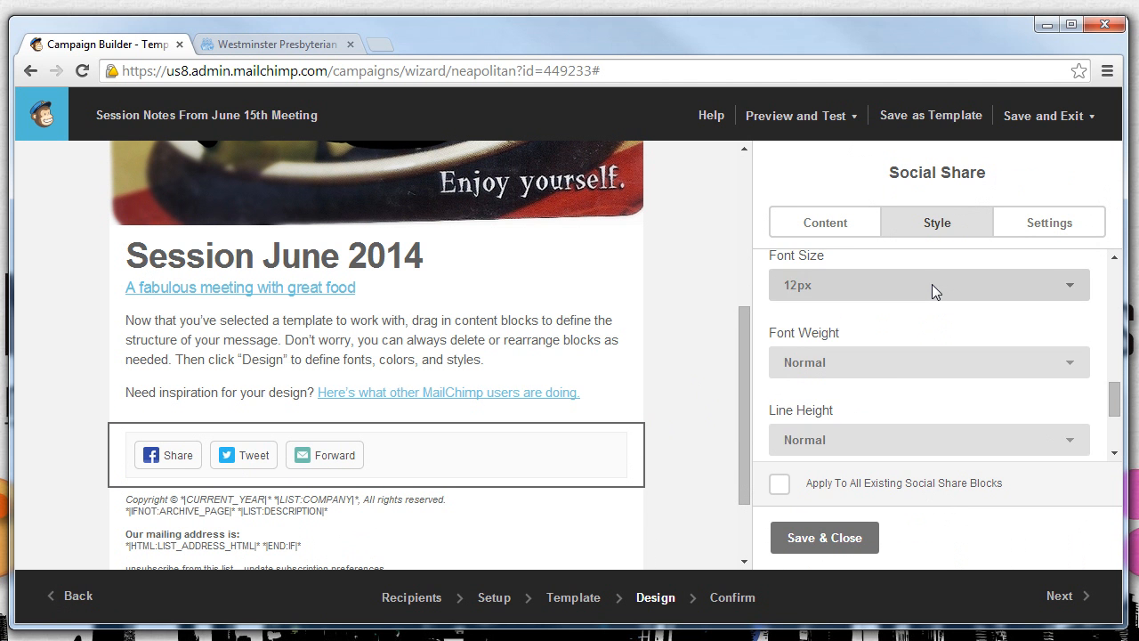
{"action": "scroll", "coordinate": [932, 285], "scroll_direction": "down", "scroll_amount": 2}
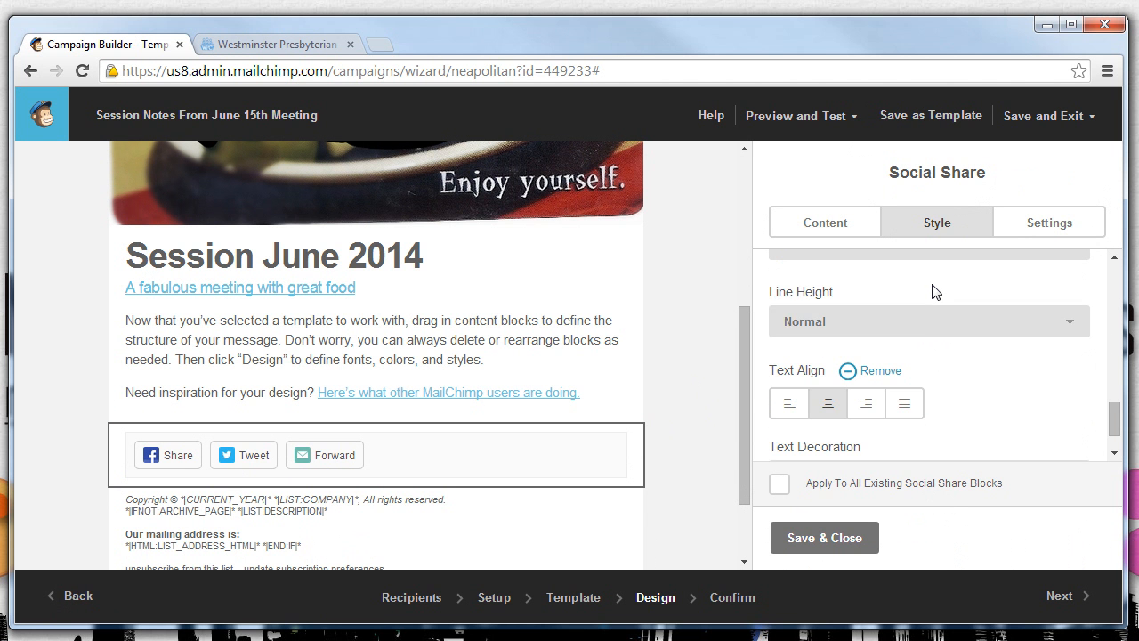
{"action": "left_click", "coordinate": [826, 408]}
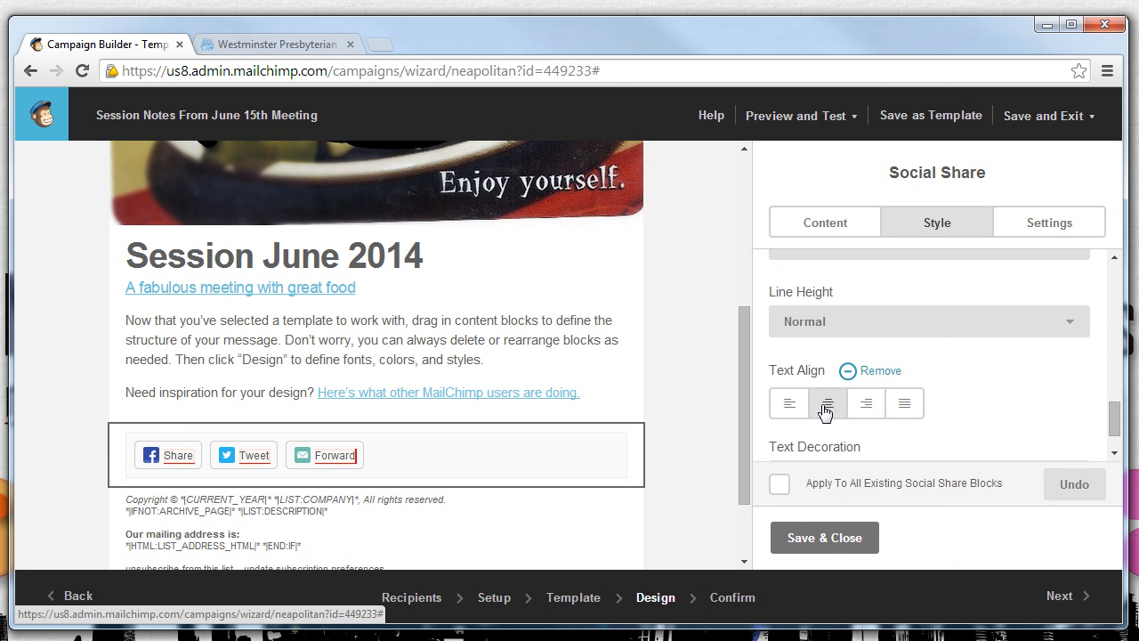
{"action": "scroll", "coordinate": [860, 463], "scroll_direction": "up", "scroll_amount": 2}
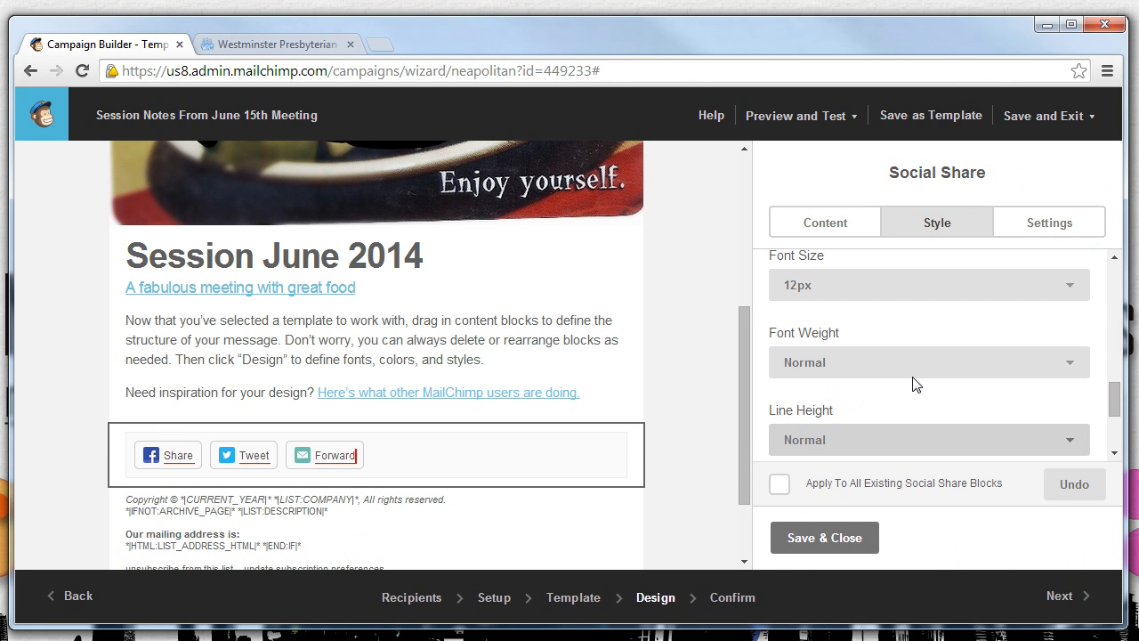
{"action": "left_click", "coordinate": [882, 437]}
{"action": "left_click", "coordinate": [827, 362]}
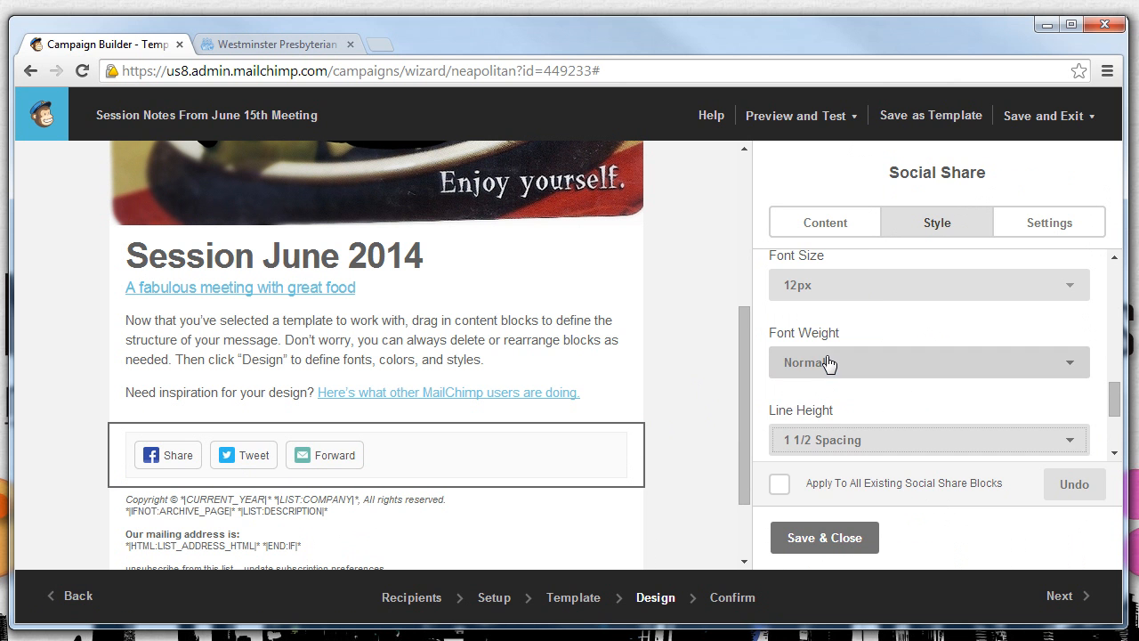
{"action": "left_click", "coordinate": [840, 362]}
{"action": "left_click", "coordinate": [814, 439]}
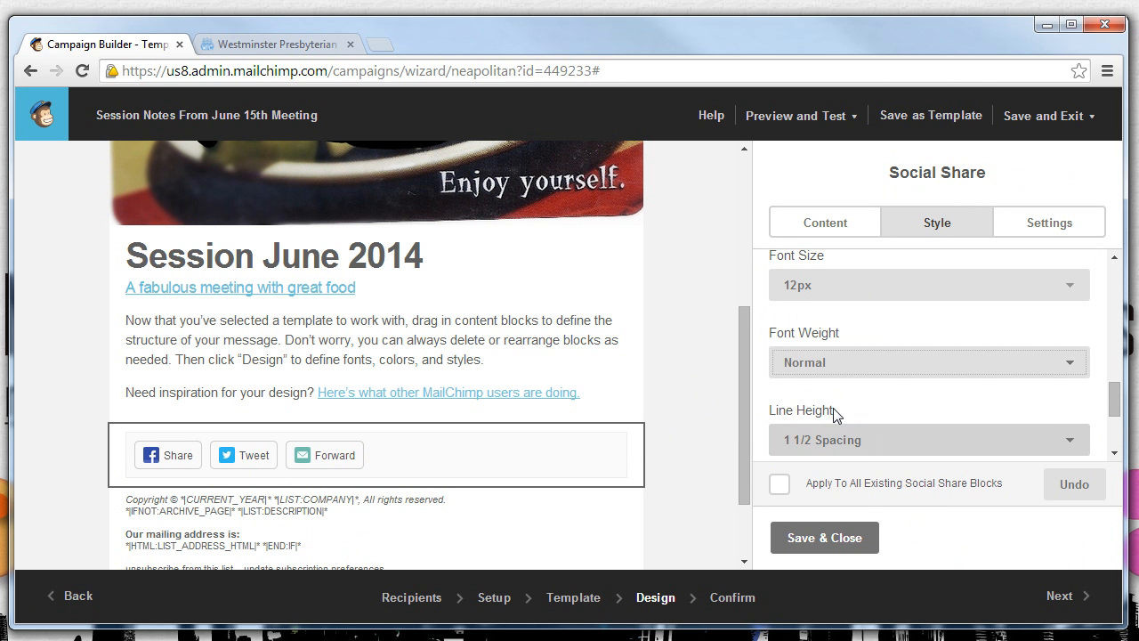
- Try font sizes of 13px and 54px for the share button text
{"action": "scroll", "coordinate": [858, 368], "scroll_direction": "up", "scroll_amount": 1}
{"action": "left_click", "coordinate": [839, 348]}
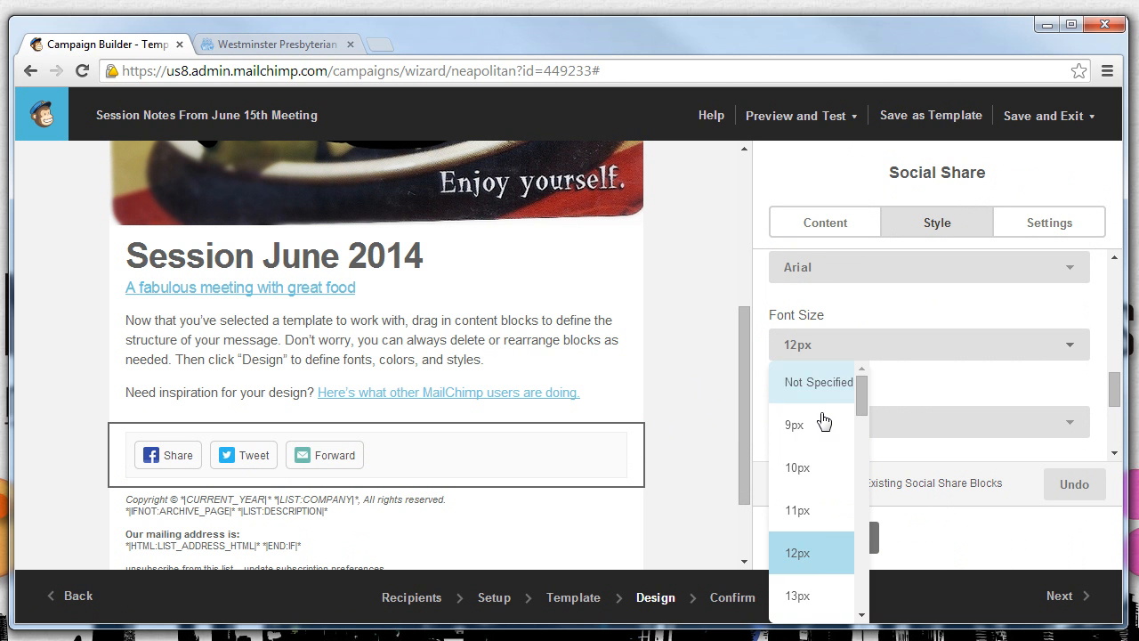
{"action": "left_click", "coordinate": [804, 598]}
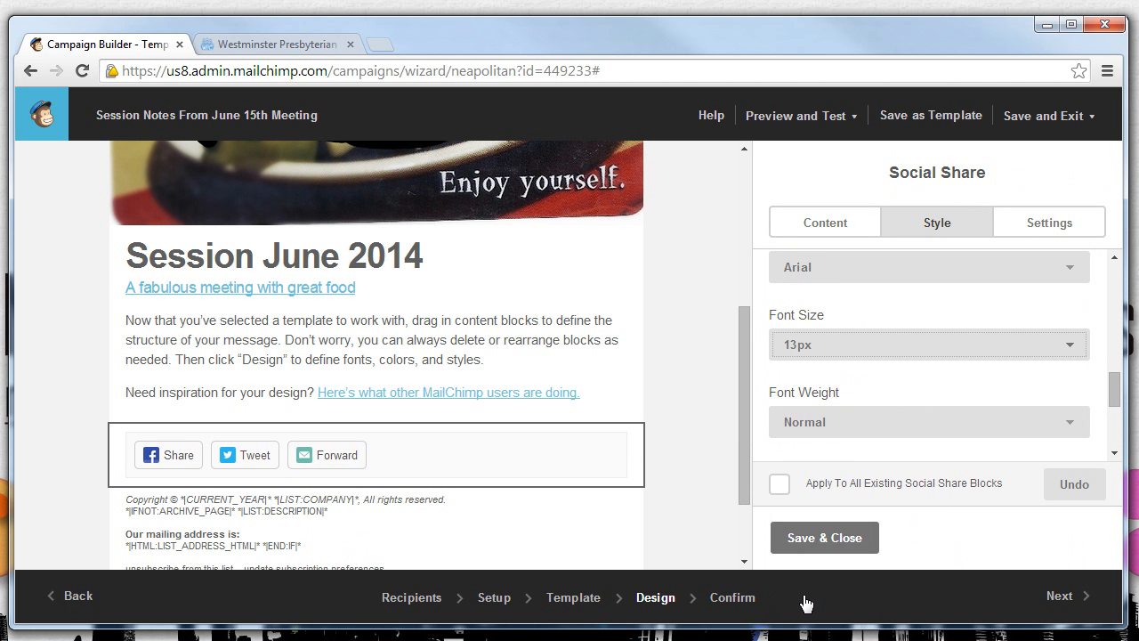
{"action": "left_click", "coordinate": [877, 350]}
{"action": "left_click_drag", "start_coordinate": [863, 388], "coordinate": [854, 554]}
{"action": "scroll", "coordinate": [854, 553], "scroll_direction": "down", "scroll_amount": 1}
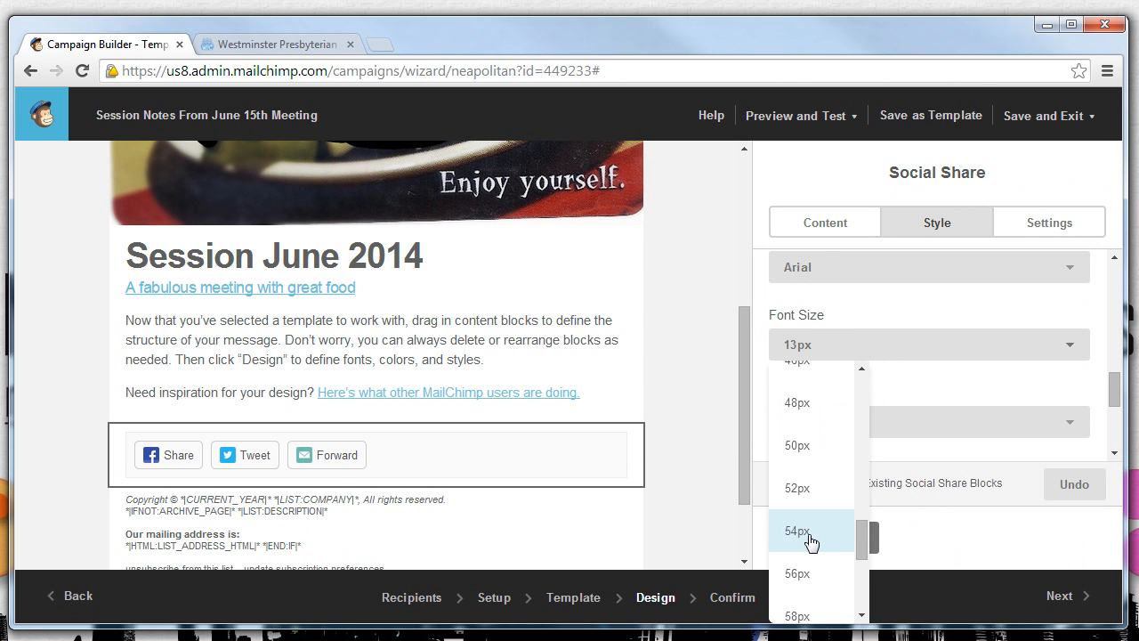
{"action": "left_click", "coordinate": [808, 538]}
- Set the share button text's font size to 18px
{"action": "left_click", "coordinate": [866, 355]}
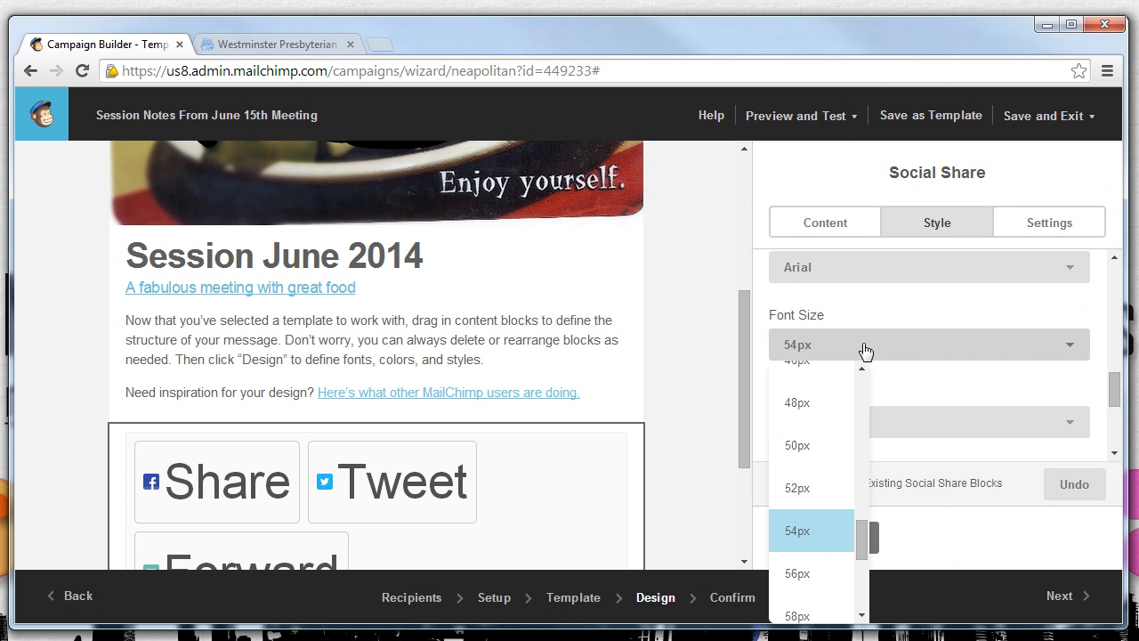
{"action": "scroll", "coordinate": [822, 458], "scroll_direction": "up", "scroll_amount": 6}
{"action": "scroll", "coordinate": [821, 457], "scroll_direction": "up", "scroll_amount": 2}
{"action": "left_click", "coordinate": [809, 435]}
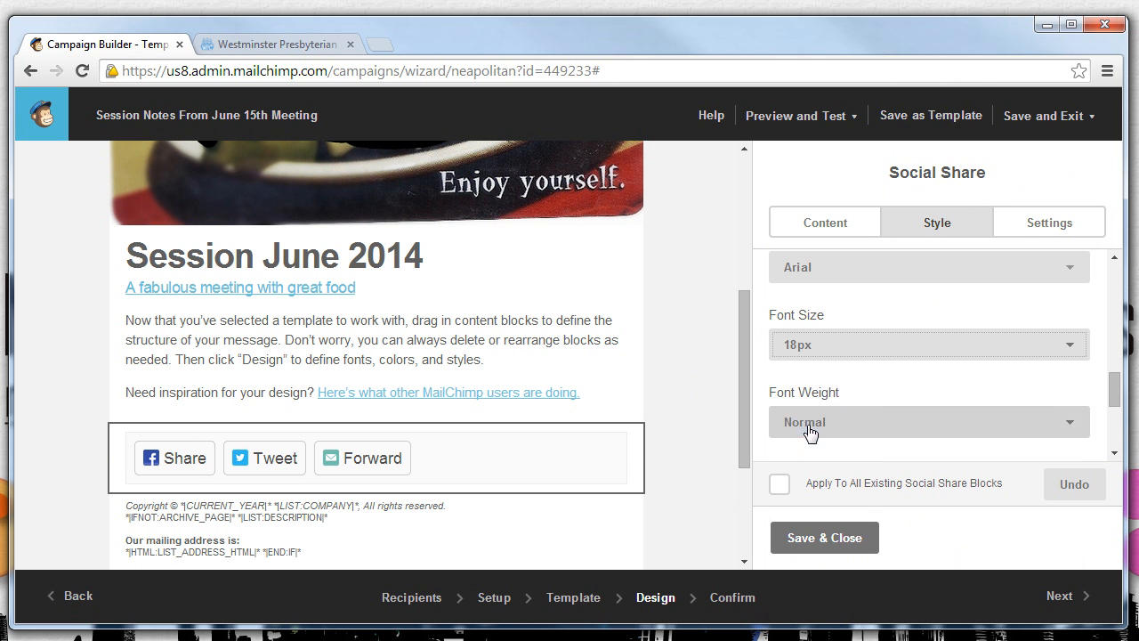
- Change the share button text color to red, #ff0000
{"action": "scroll", "coordinate": [853, 388], "scroll_direction": "up", "scroll_amount": 2}
{"action": "left_click", "coordinate": [783, 375]}
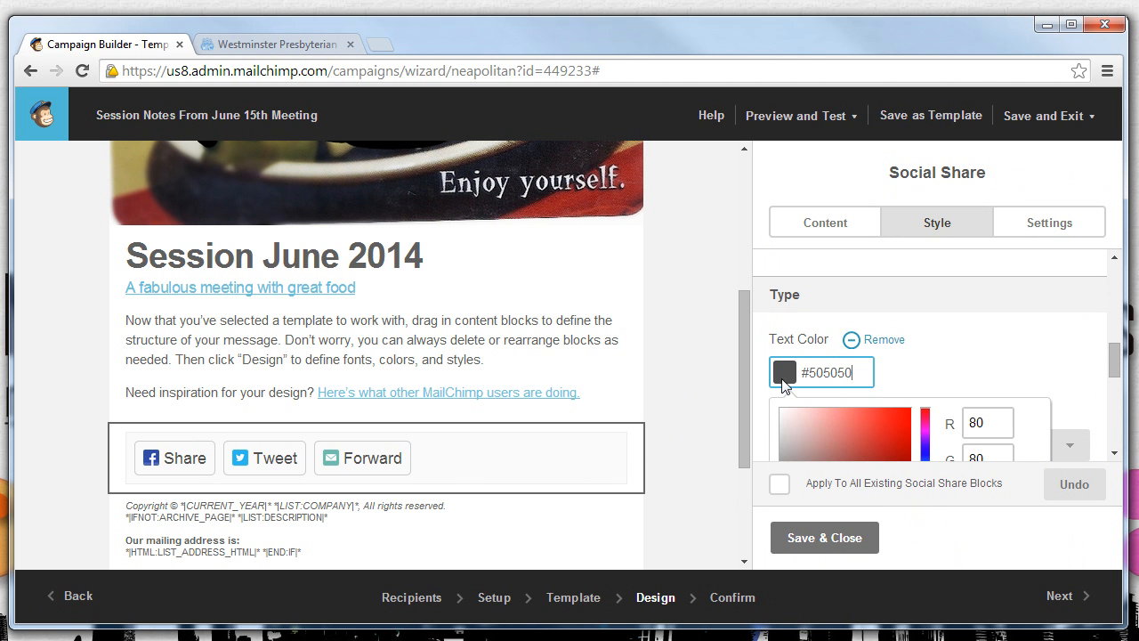
{"action": "scroll", "coordinate": [868, 446], "scroll_direction": "down", "scroll_amount": 2}
{"action": "left_click", "coordinate": [918, 441]}
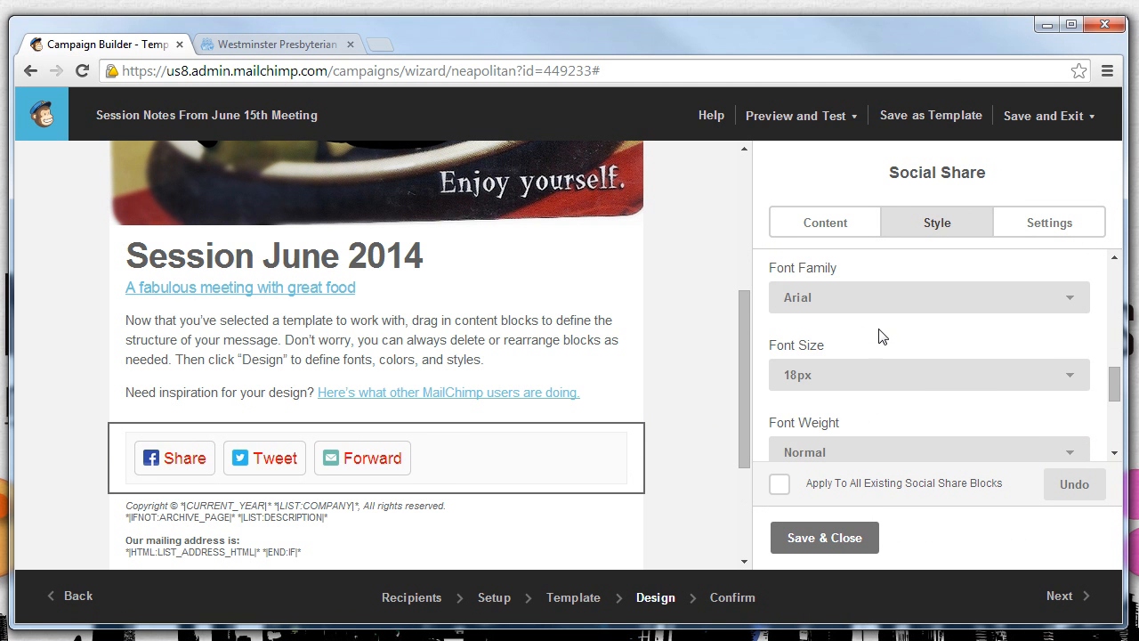
- Give the share buttons a Dotted border and color that border red
{"action": "scroll", "coordinate": [878, 335], "scroll_direction": "up", "scroll_amount": 5}
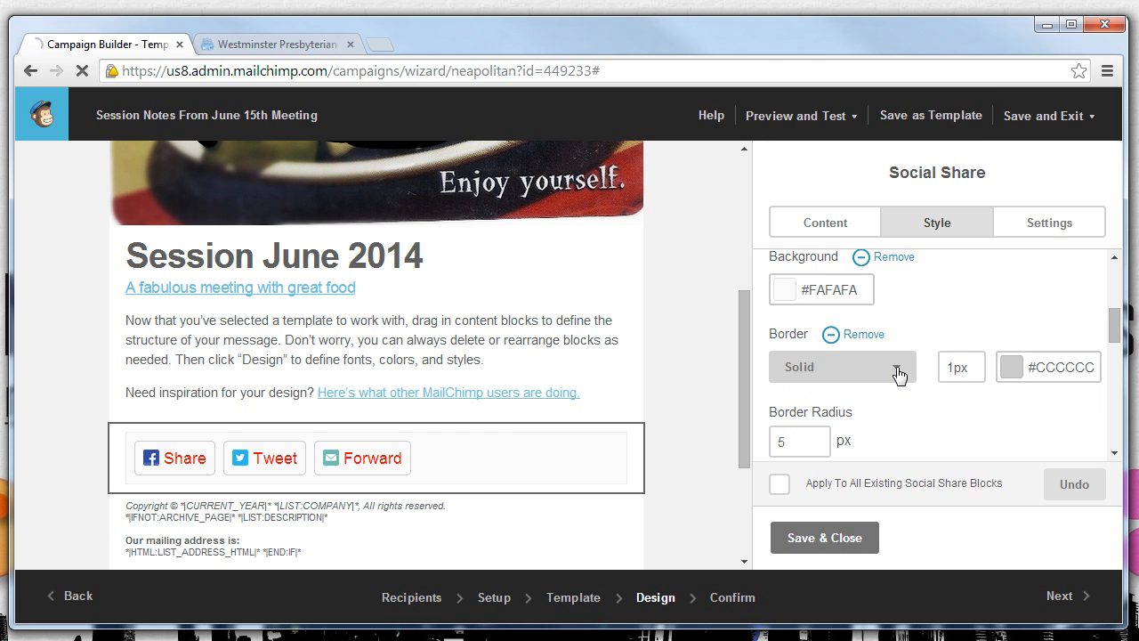
{"action": "left_click", "coordinate": [898, 374]}
{"action": "left_click", "coordinate": [895, 241]}
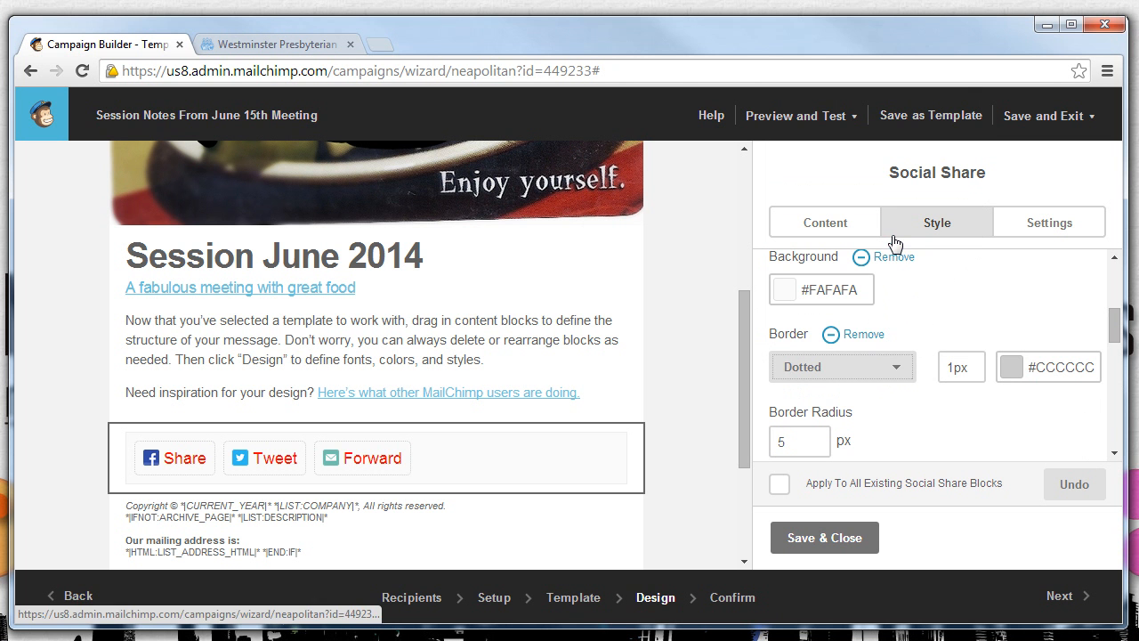
{"action": "left_click", "coordinate": [1003, 368]}
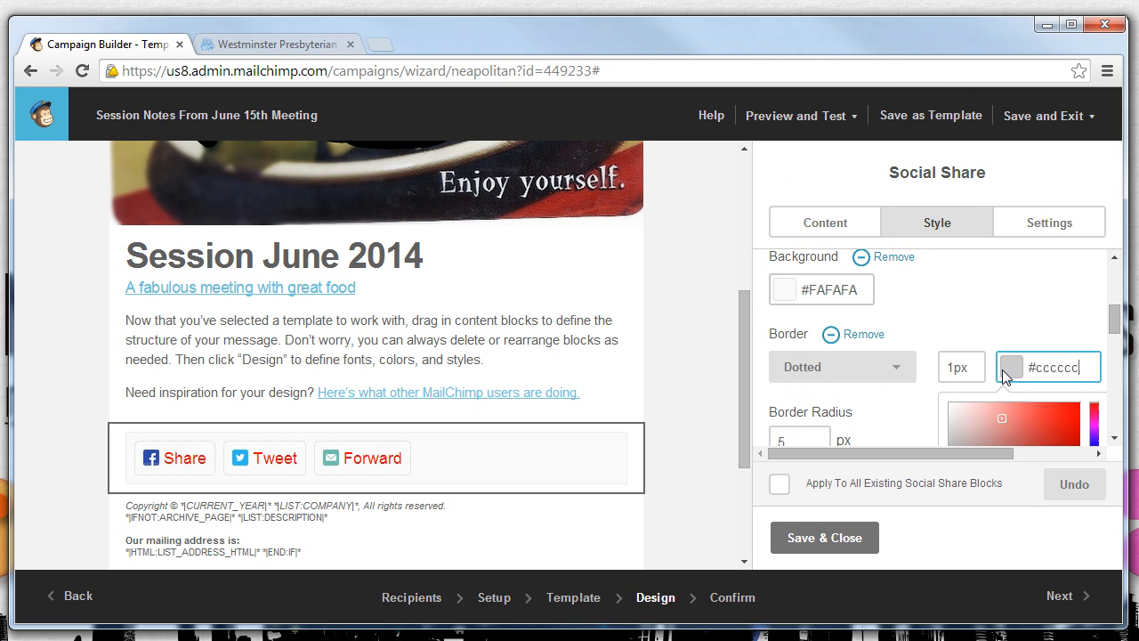
{"action": "left_click", "coordinate": [1017, 426]}
{"action": "left_click", "coordinate": [1083, 397]}
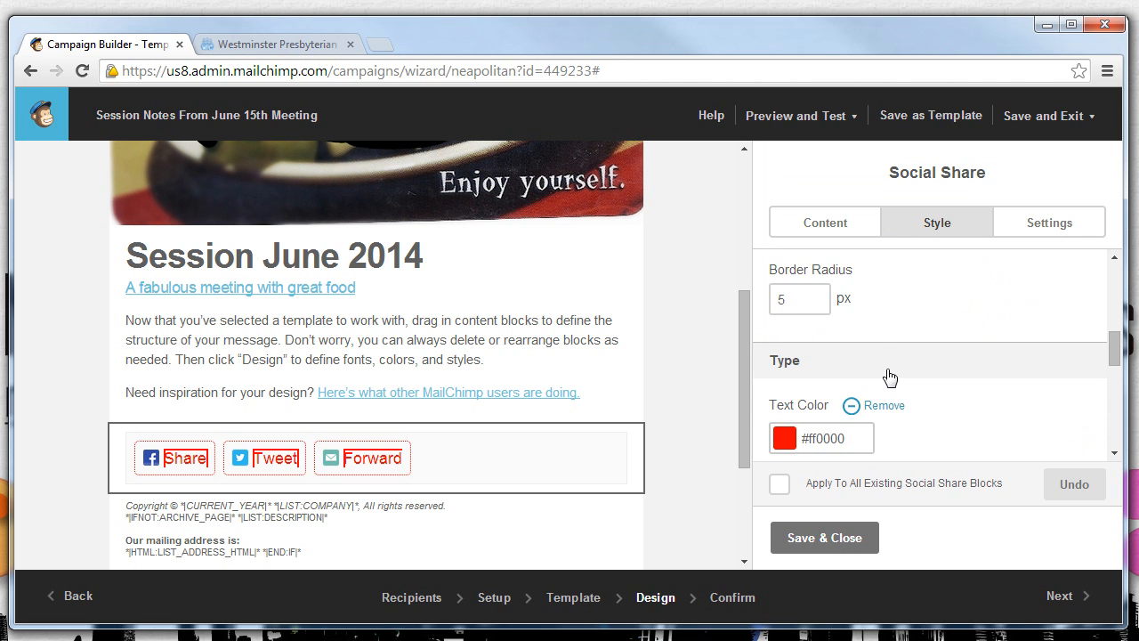
- Set the share buttons' background to light red, #ffadad
{"action": "scroll", "coordinate": [890, 373], "scroll_direction": "up", "scroll_amount": 3}
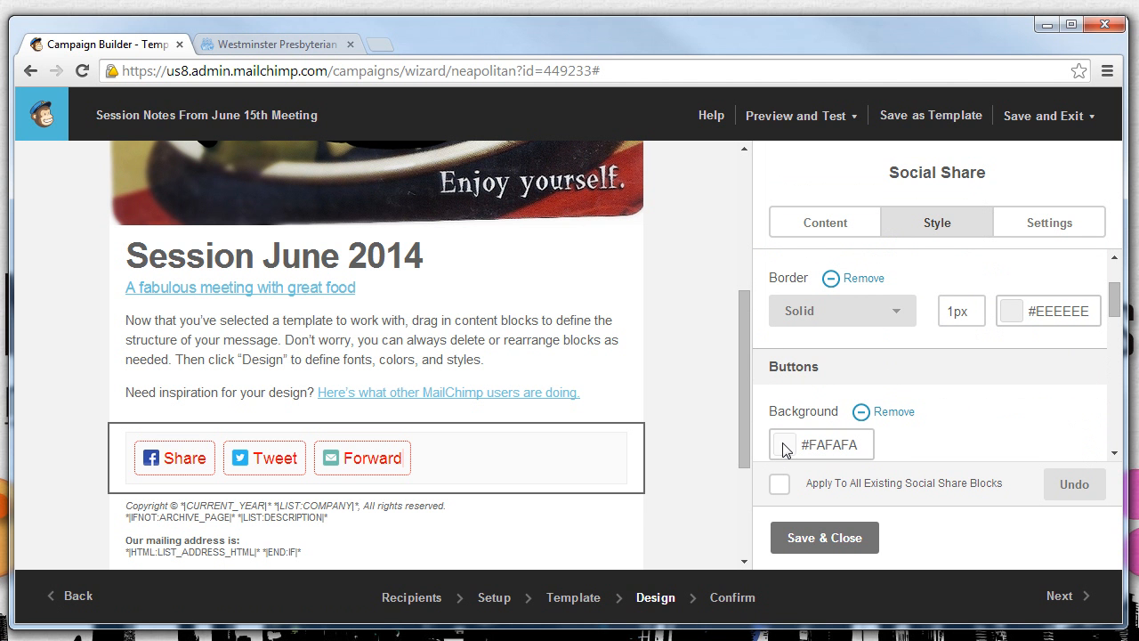
{"action": "left_click", "coordinate": [787, 452]}
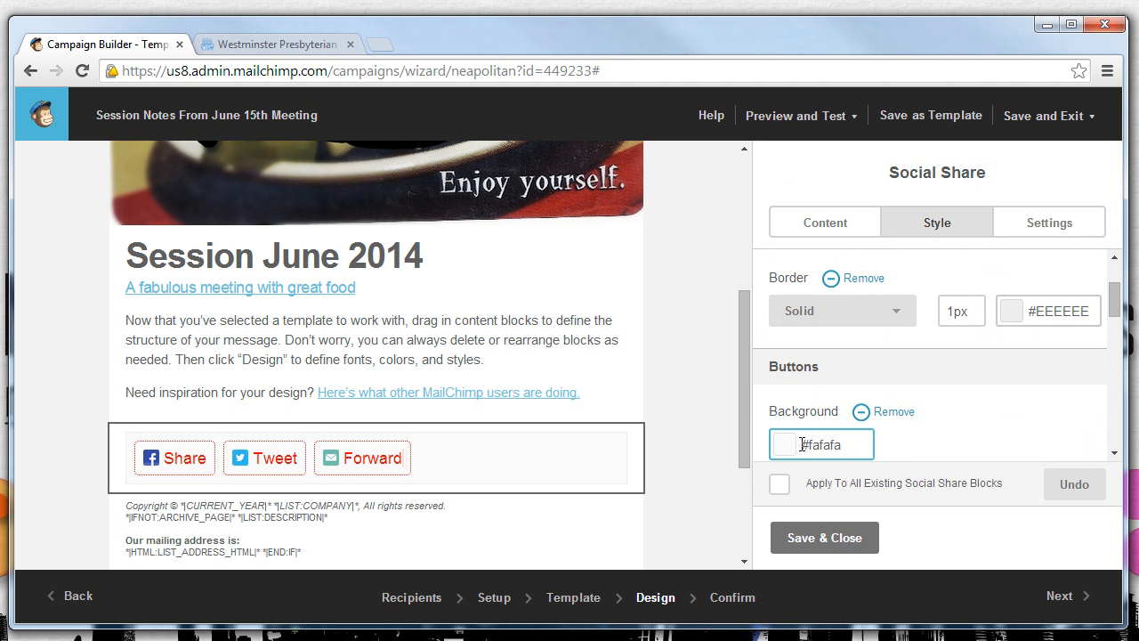
{"action": "left_click", "coordinate": [817, 434]}
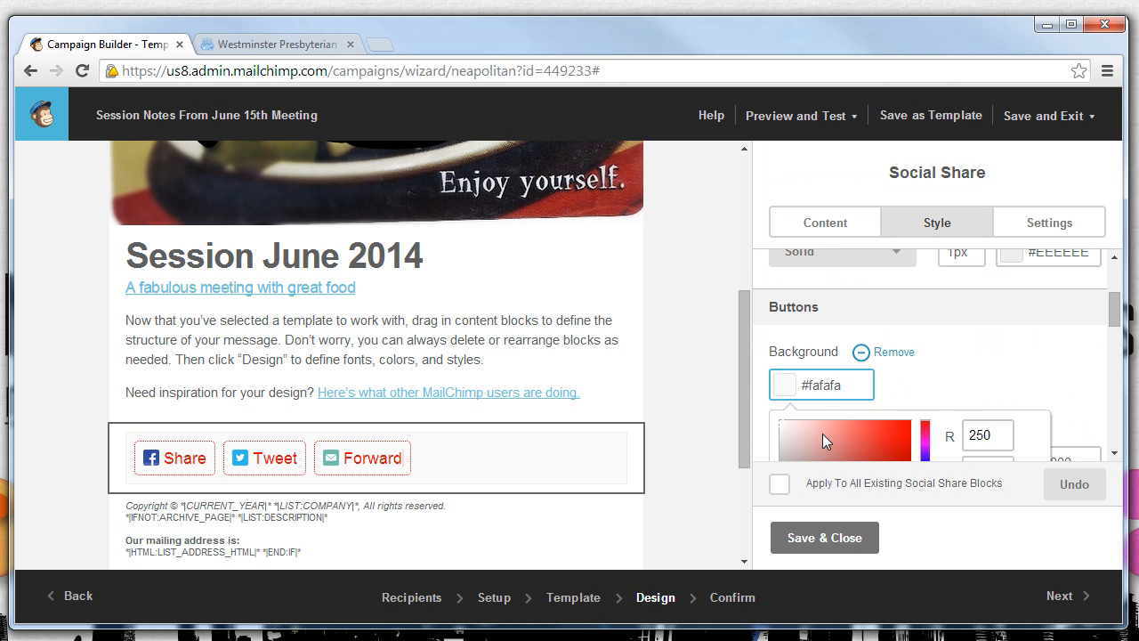
{"action": "mouse_move", "coordinate": [823, 433]}
{"action": "left_mouse_down"}
{"action": "mouse_move", "coordinate": [821, 457]}
{"action": "mouse_move", "coordinate": [822, 417]}
{"action": "left_mouse_up"}
- Set the Social Share container's background to a greyish pink, #bea4a4
{"action": "scroll", "coordinate": [932, 291], "scroll_direction": "up", "scroll_amount": 2}
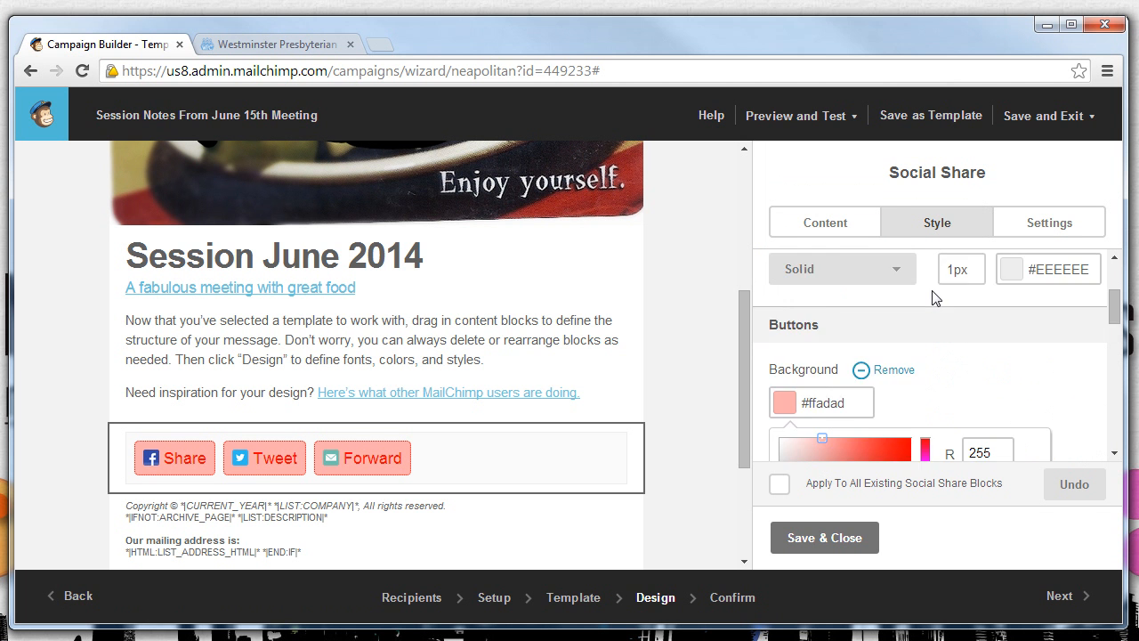
{"action": "scroll", "coordinate": [934, 298], "scroll_direction": "up", "scroll_amount": 1}
{"action": "scroll", "coordinate": [933, 403], "scroll_direction": "up", "scroll_amount": 2}
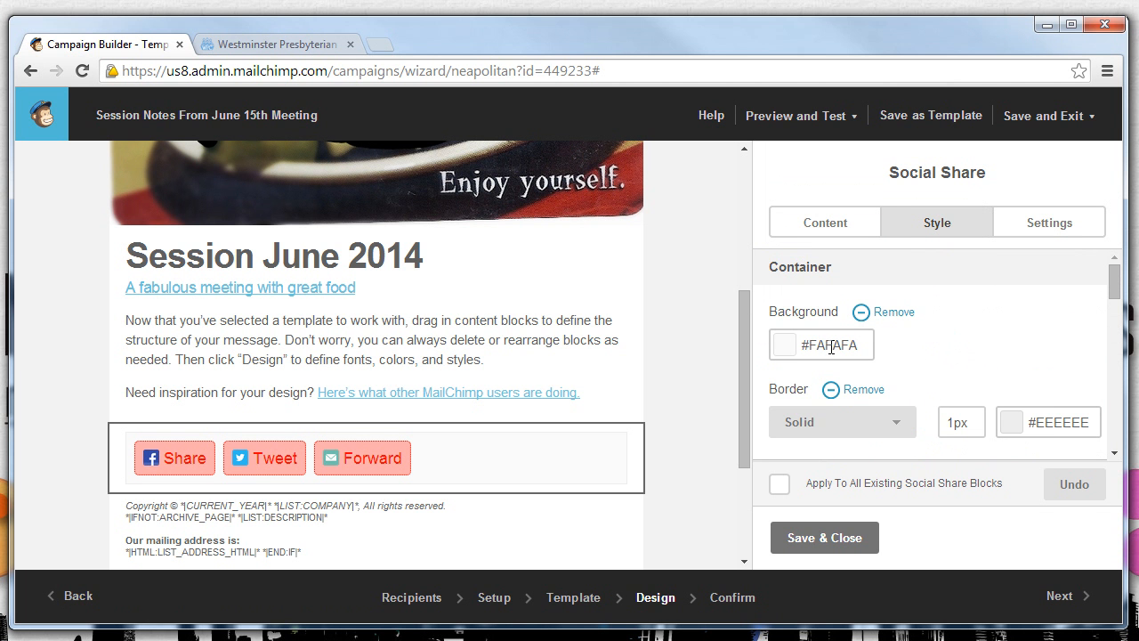
{"action": "left_click", "coordinate": [781, 346]}
{"action": "left_click", "coordinate": [796, 412]}
{"action": "scroll", "coordinate": [943, 369], "scroll_direction": "down", "scroll_amount": 2}
{"action": "left_click", "coordinate": [944, 369]}
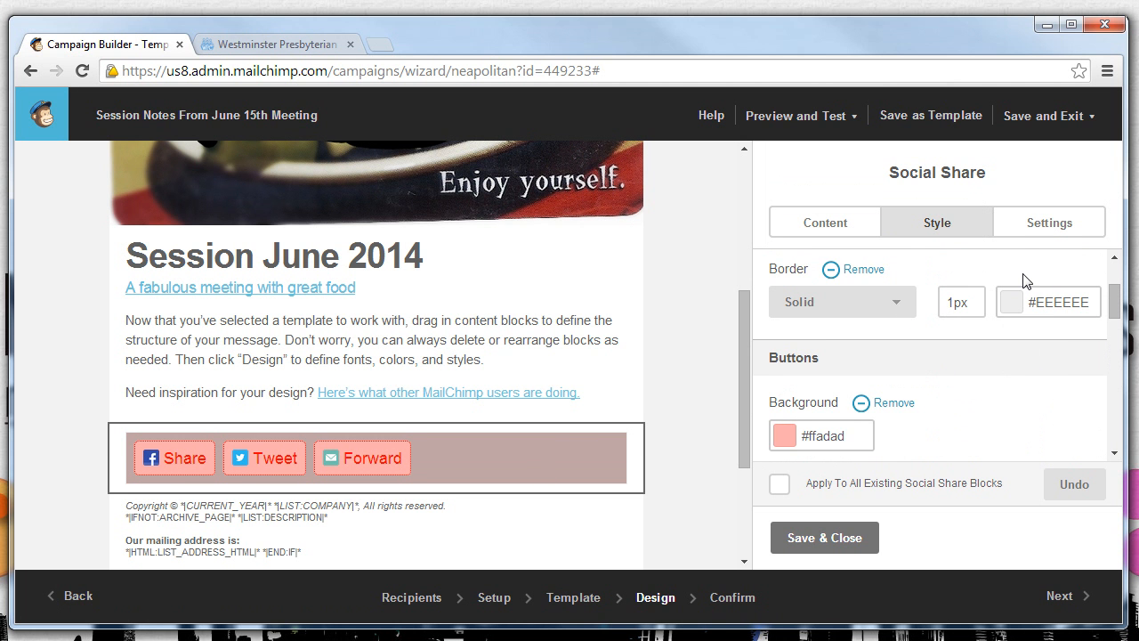
{"action": "scroll", "coordinate": [1022, 281], "scroll_direction": "up", "scroll_amount": 1}
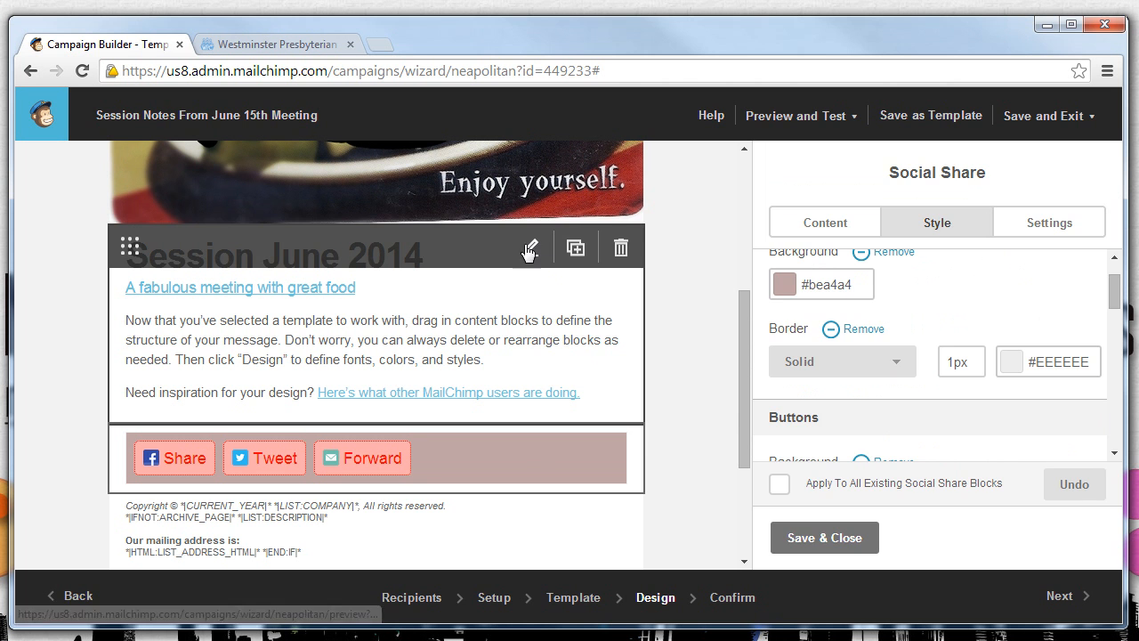
- Open the style options of the Session June 2014 text block and set its text color to #ff0000
{"action": "left_click", "coordinate": [530, 249]}
{"action": "left_click", "coordinate": [937, 224]}
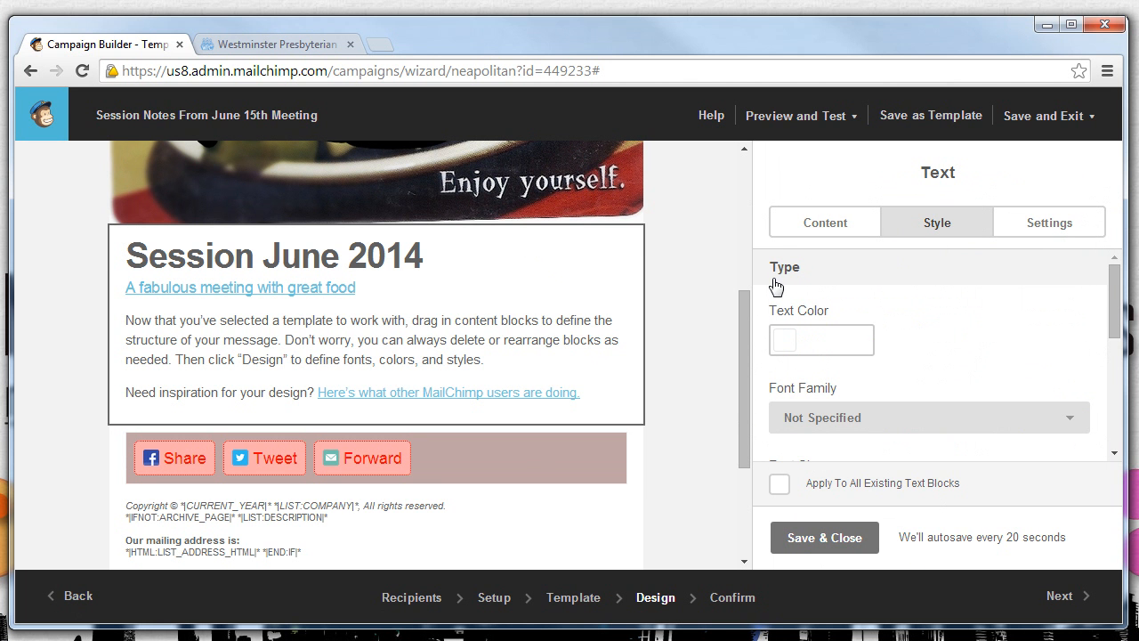
{"action": "scroll", "coordinate": [790, 259], "scroll_direction": "down", "scroll_amount": 1}
{"action": "scroll", "coordinate": [826, 267], "scroll_direction": "down", "scroll_amount": 1}
{"action": "scroll", "coordinate": [805, 295], "scroll_direction": "up", "scroll_amount": 2}
{"action": "left_click", "coordinate": [784, 345]}
{"action": "scroll", "coordinate": [800, 356], "scroll_direction": "down", "scroll_amount": 2}
{"action": "left_click_drag", "start_coordinate": [811, 307], "coordinate": [914, 293]}
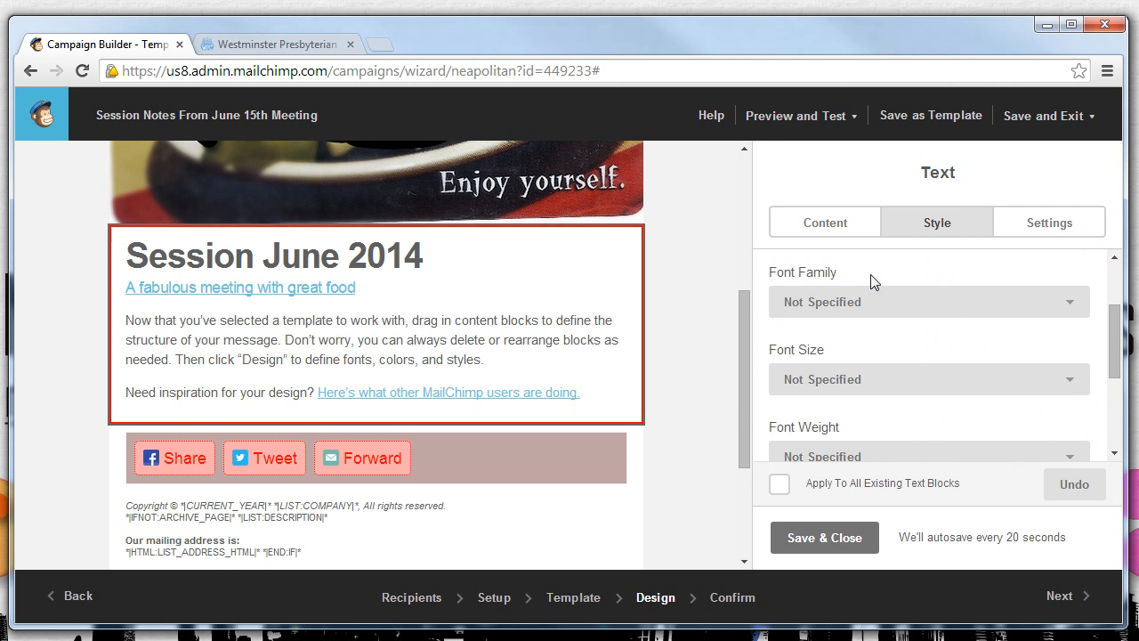
- Change the text block's text color to light red, #ffa3a3
{"action": "scroll", "coordinate": [895, 374], "scroll_direction": "up", "scroll_amount": 2}
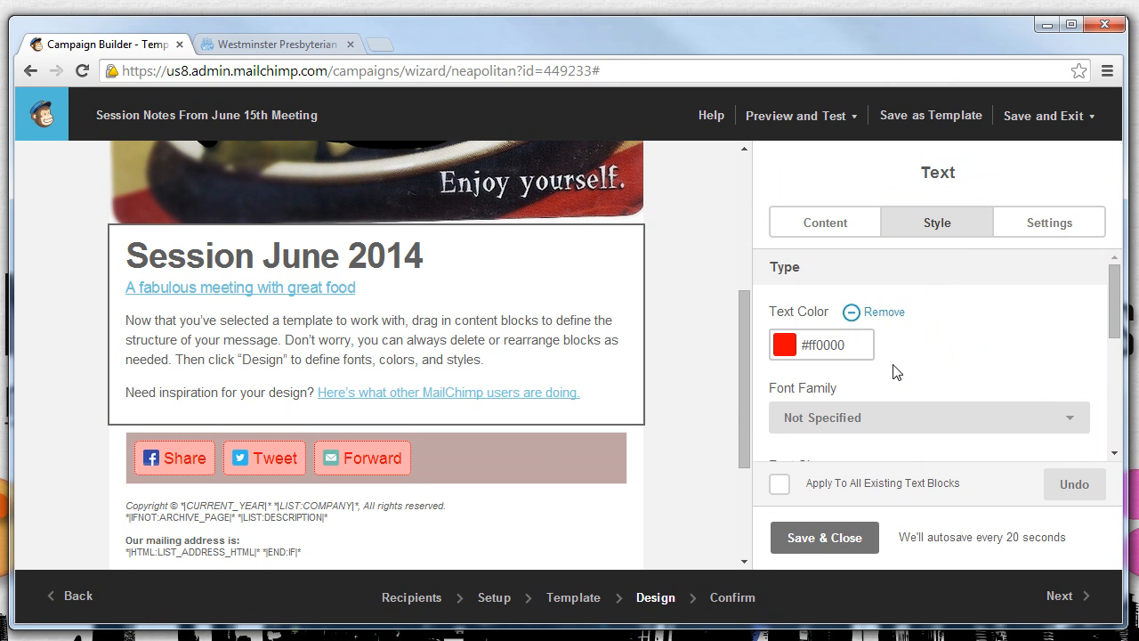
{"action": "left_click", "coordinate": [794, 343]}
{"action": "scroll", "coordinate": [857, 410], "scroll_direction": "down", "scroll_amount": 2}
{"action": "mouse_move", "coordinate": [862, 380]}
{"action": "left_mouse_down"}
{"action": "mouse_move", "coordinate": [852, 326]}
{"action": "mouse_move", "coordinate": [755, 237]}
{"action": "mouse_move", "coordinate": [796, 389]}
{"action": "left_mouse_up"}
{"action": "left_click", "coordinate": [961, 345]}
- Set the text block's font family to Courier New
{"action": "scroll", "coordinate": [961, 345], "scroll_direction": "down", "scroll_amount": 1}
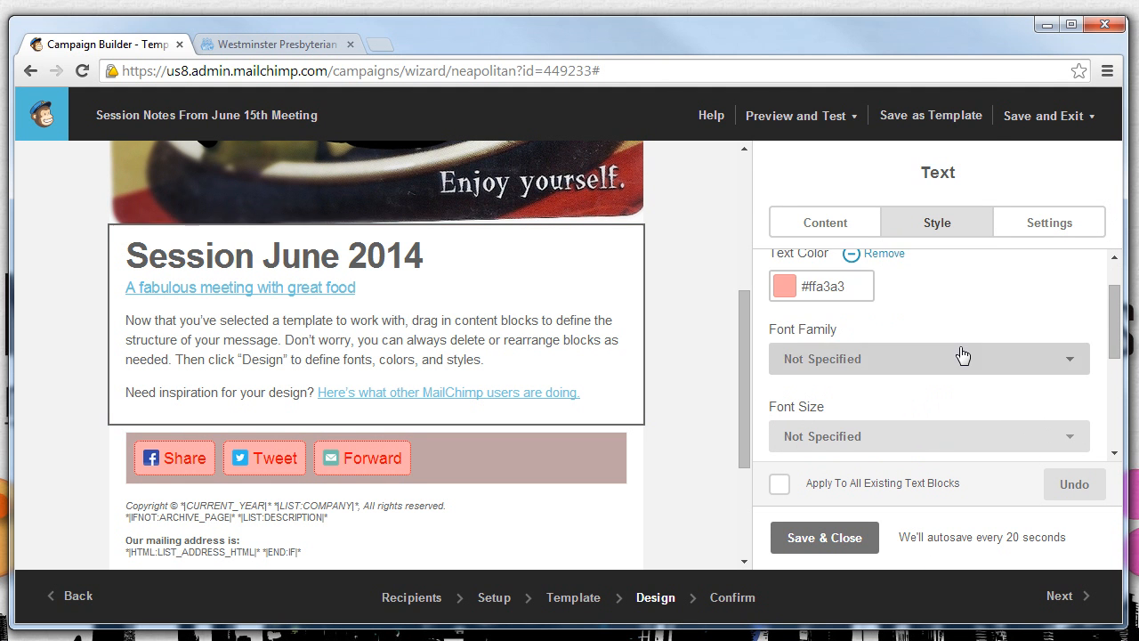
{"action": "left_click", "coordinate": [961, 356]}
{"action": "left_click", "coordinate": [834, 237]}
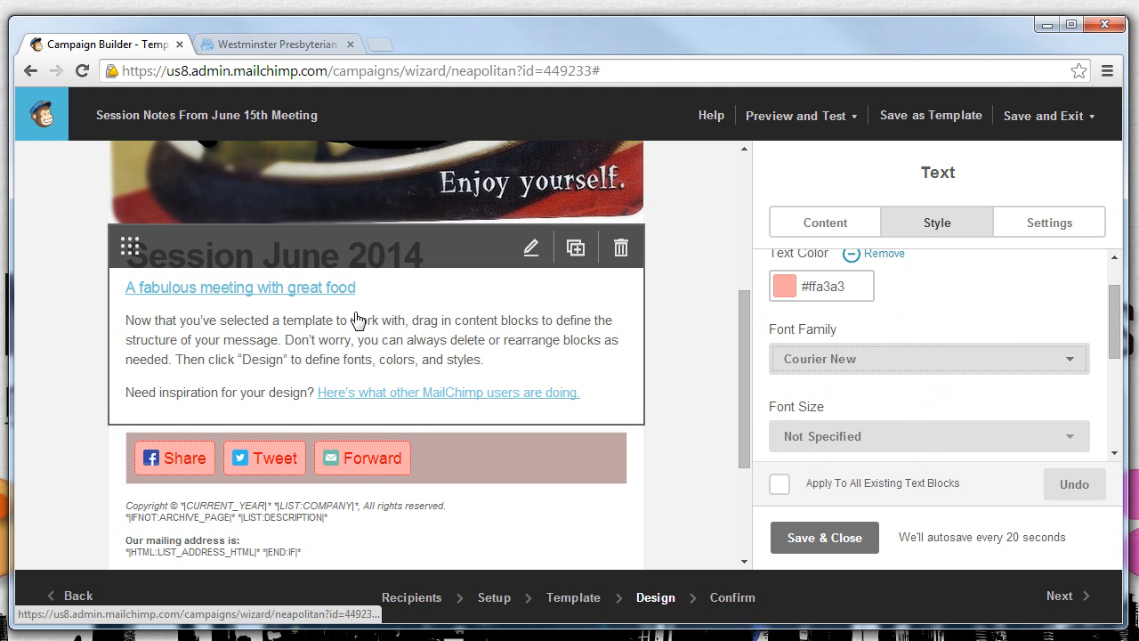
- Save and close the Session June 2014 text block's style settings
{"action": "scroll", "coordinate": [903, 333], "scroll_direction": "down", "scroll_amount": 1}
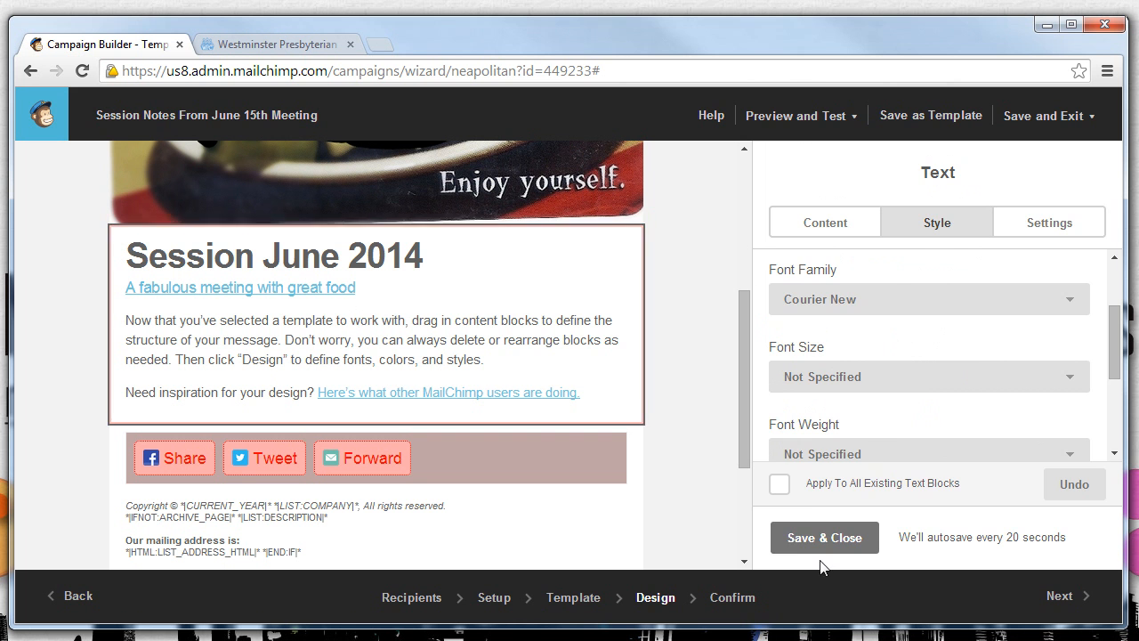
{"action": "left_click", "coordinate": [805, 538]}
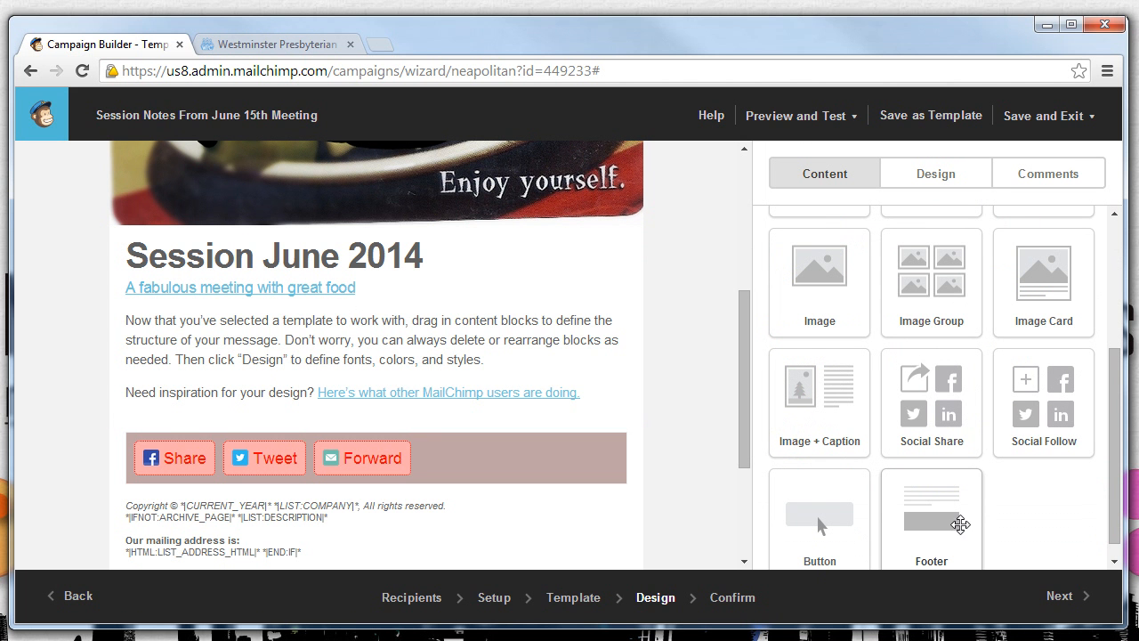
- Add a second Footer block below the existing footer and delete it again
{"action": "scroll", "coordinate": [952, 485], "scroll_direction": "down", "scroll_amount": 1}
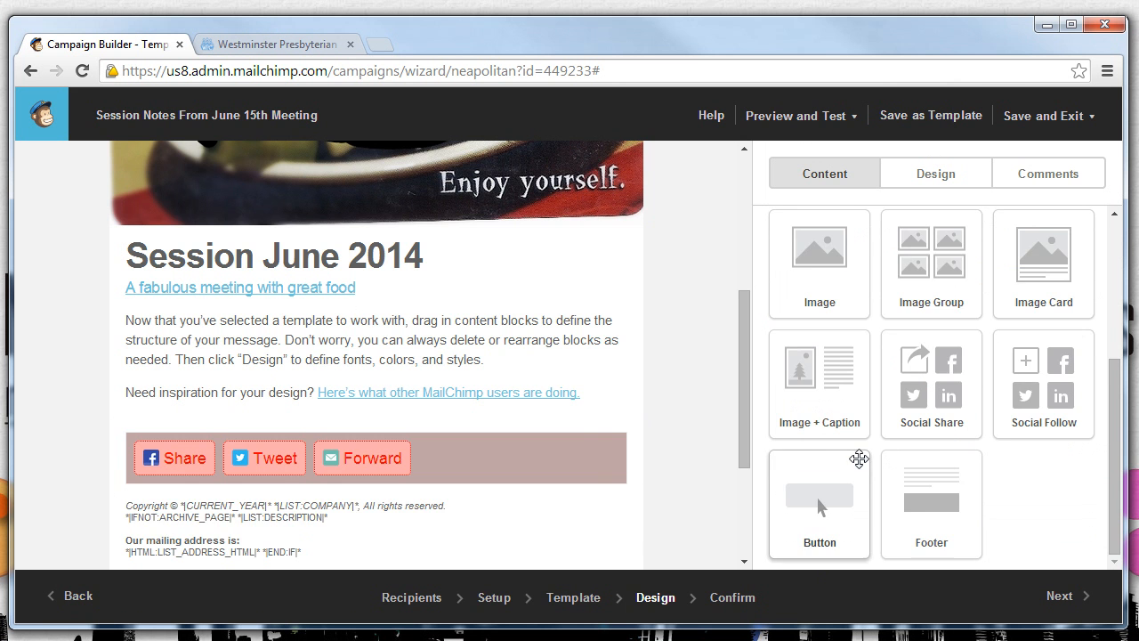
{"action": "scroll", "coordinate": [918, 525], "scroll_direction": "up", "scroll_amount": 1}
{"action": "left_click_drag", "start_coordinate": [918, 525], "coordinate": [308, 499]}
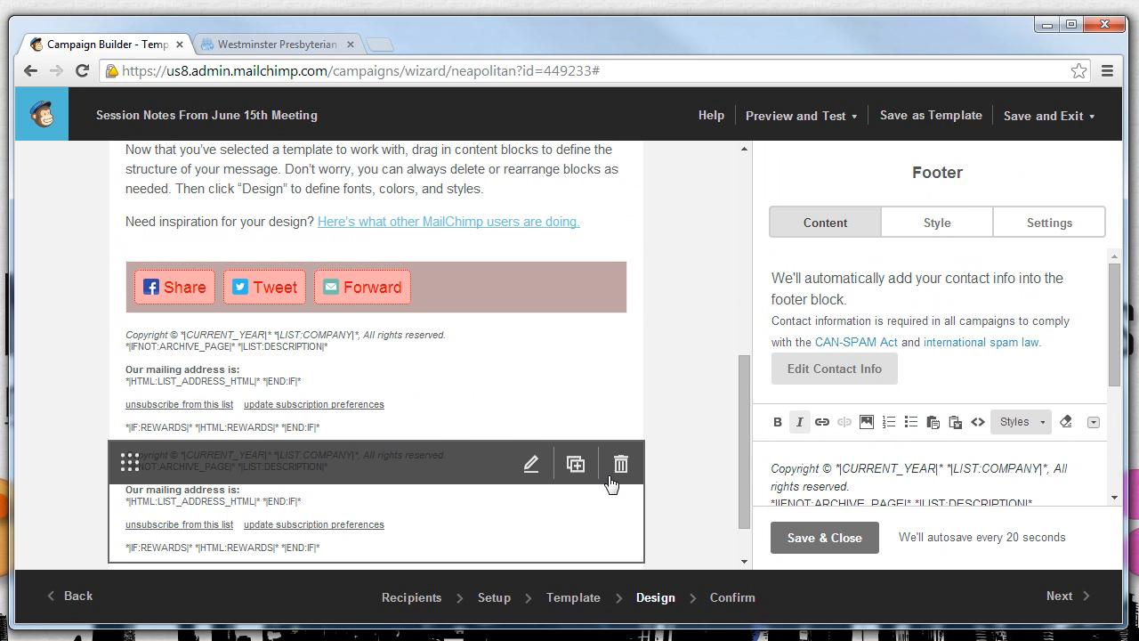
{"action": "left_click", "coordinate": [621, 466]}
{"action": "left_click", "coordinate": [350, 401]}
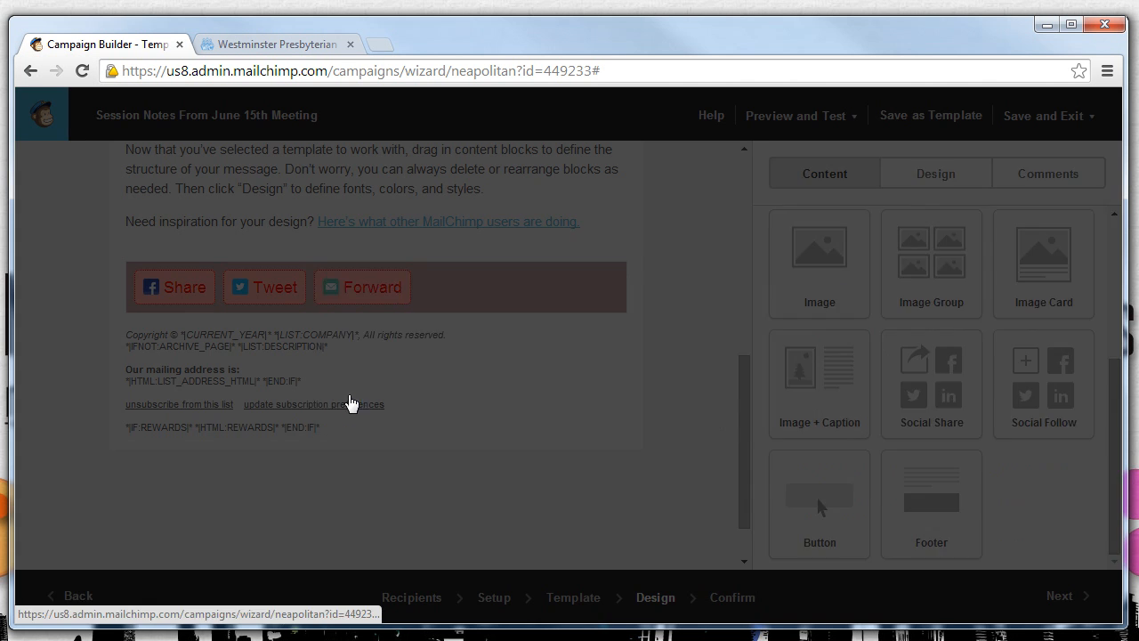
- Insert an Image + Caption block between the Social Share block and the footer, keeping its placeholder content, and save it
{"action": "left_click_drag", "start_coordinate": [835, 387], "coordinate": [414, 329]}
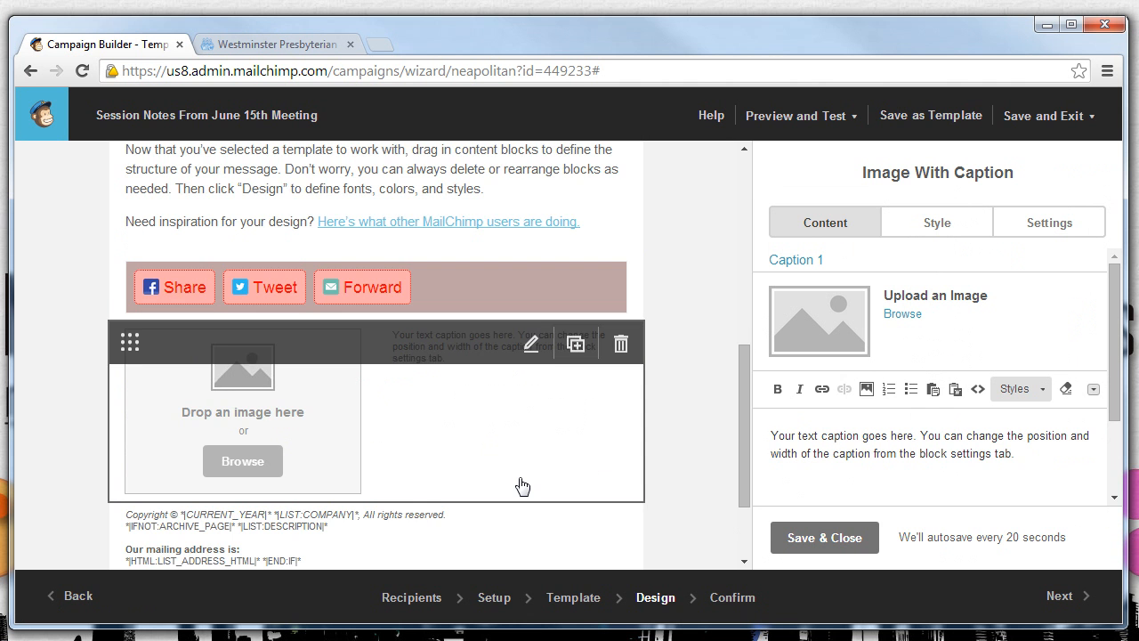
{"action": "scroll", "coordinate": [679, 436], "scroll_direction": "up", "scroll_amount": 6}
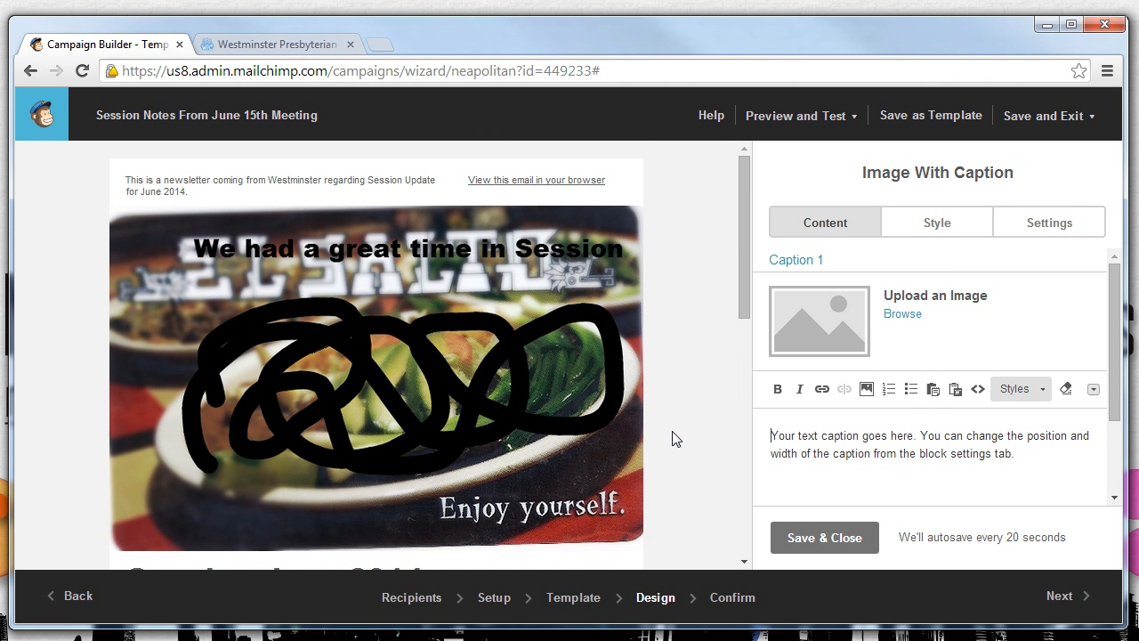
{"action": "mouse_move", "coordinate": [623, 392]}
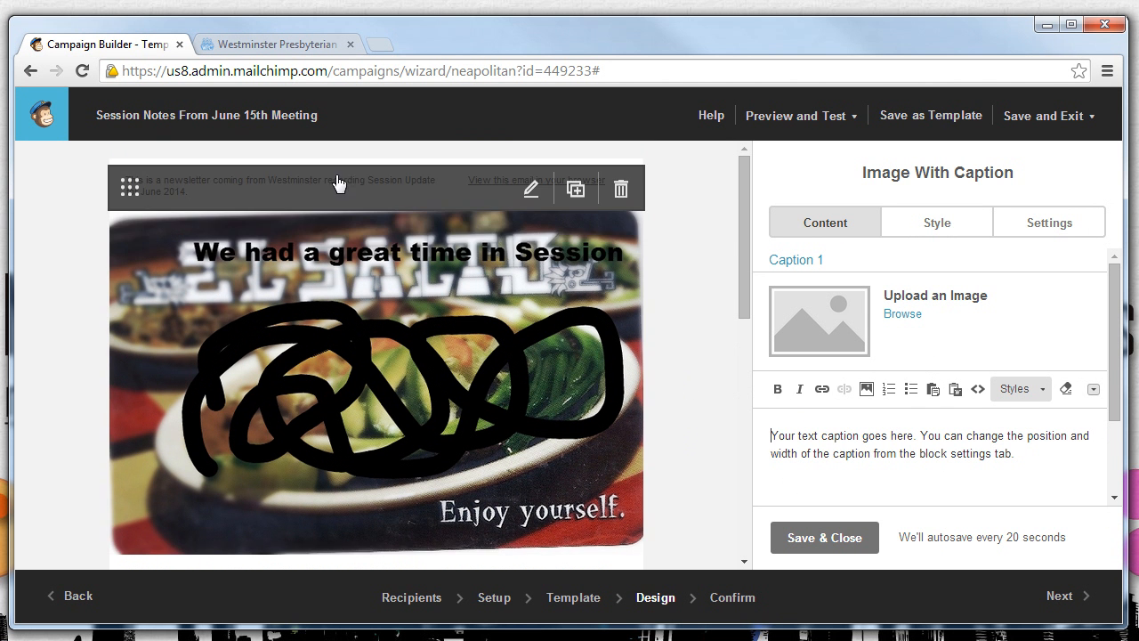
{"action": "scroll", "coordinate": [326, 311], "scroll_direction": "down", "scroll_amount": 3}
{"action": "mouse_move", "coordinate": [530, 399]}
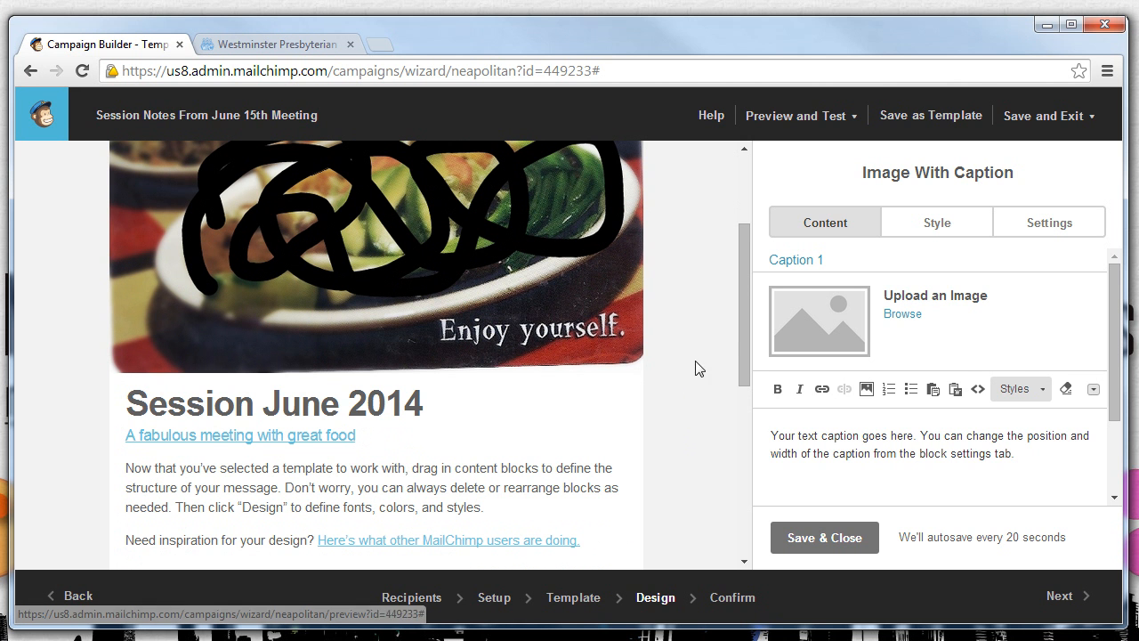
{"action": "scroll", "coordinate": [880, 267], "scroll_direction": "down", "scroll_amount": 2}
{"action": "scroll", "coordinate": [881, 327], "scroll_direction": "up", "scroll_amount": 2}
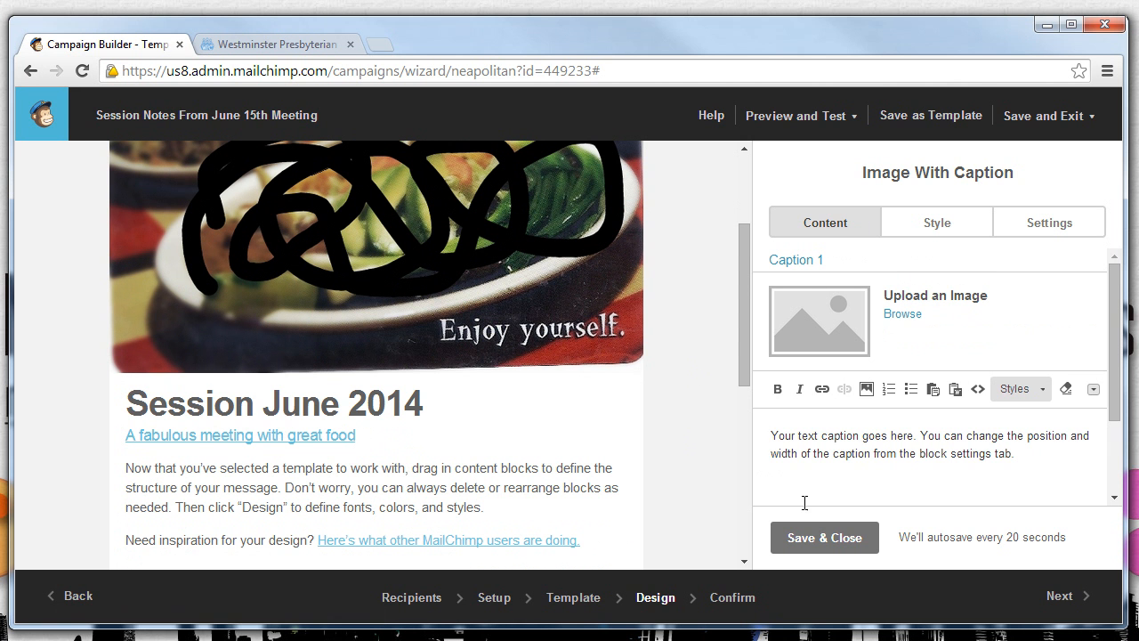
{"action": "left_click", "coordinate": [841, 538]}
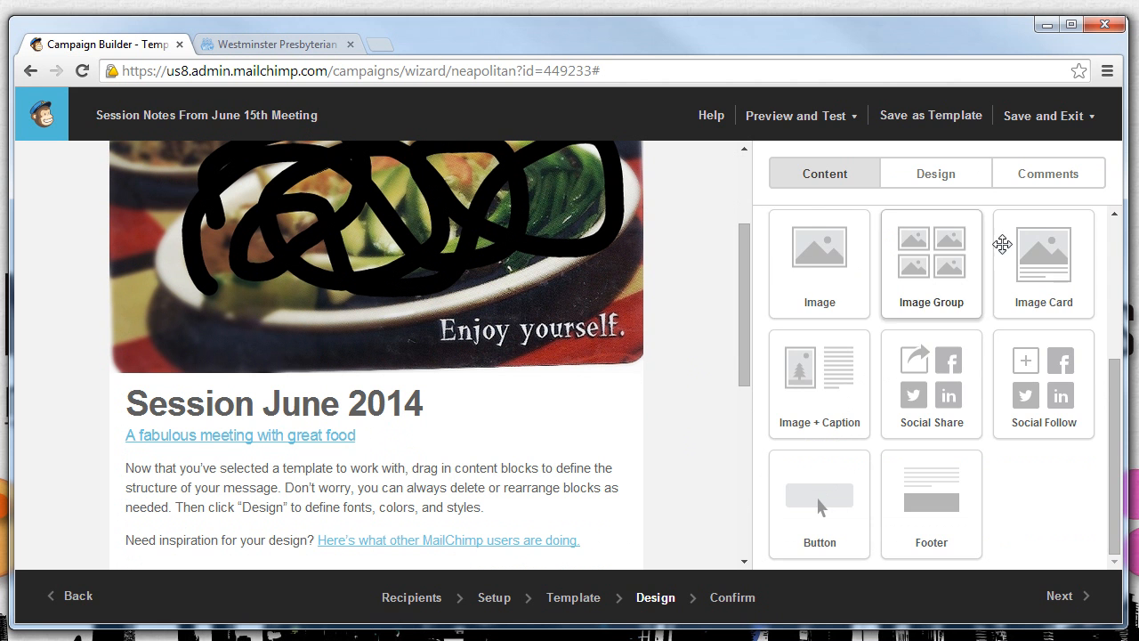
- Look over the template's design sections and the campaign's comments area, and return to the content blocks
{"action": "left_click", "coordinate": [924, 186]}
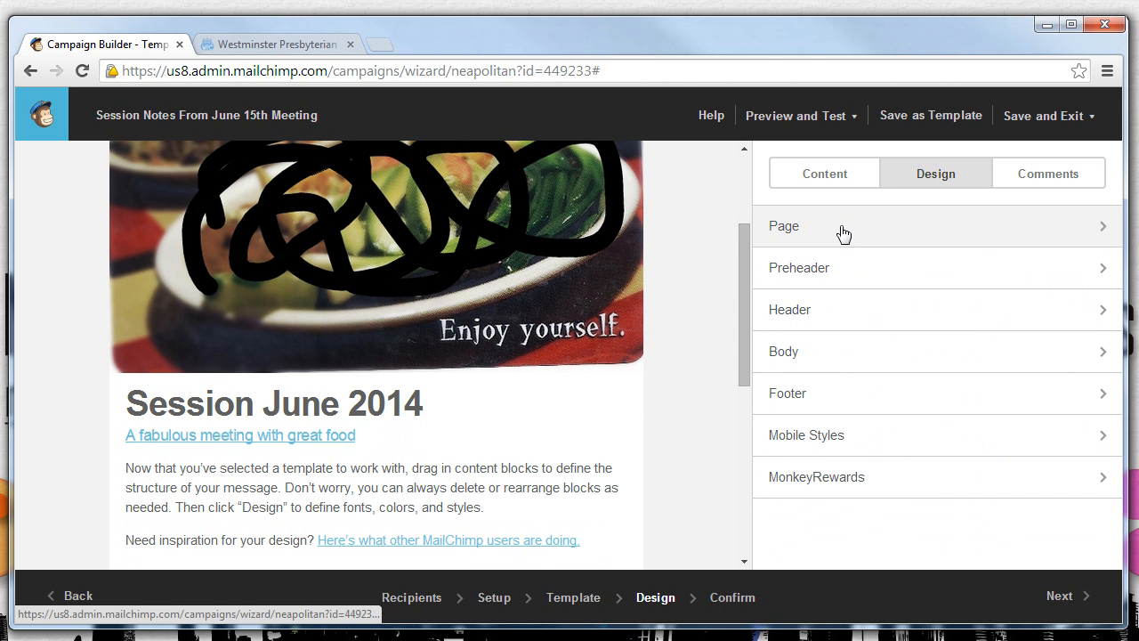
{"action": "left_click", "coordinate": [1043, 174]}
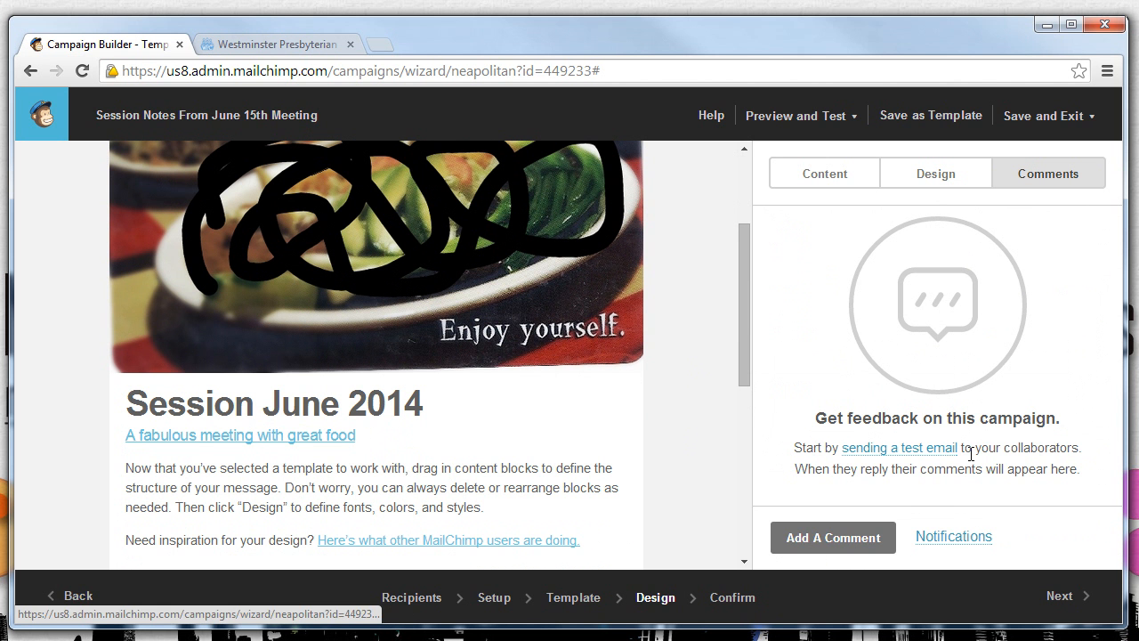
{"action": "left_click", "coordinate": [824, 171]}
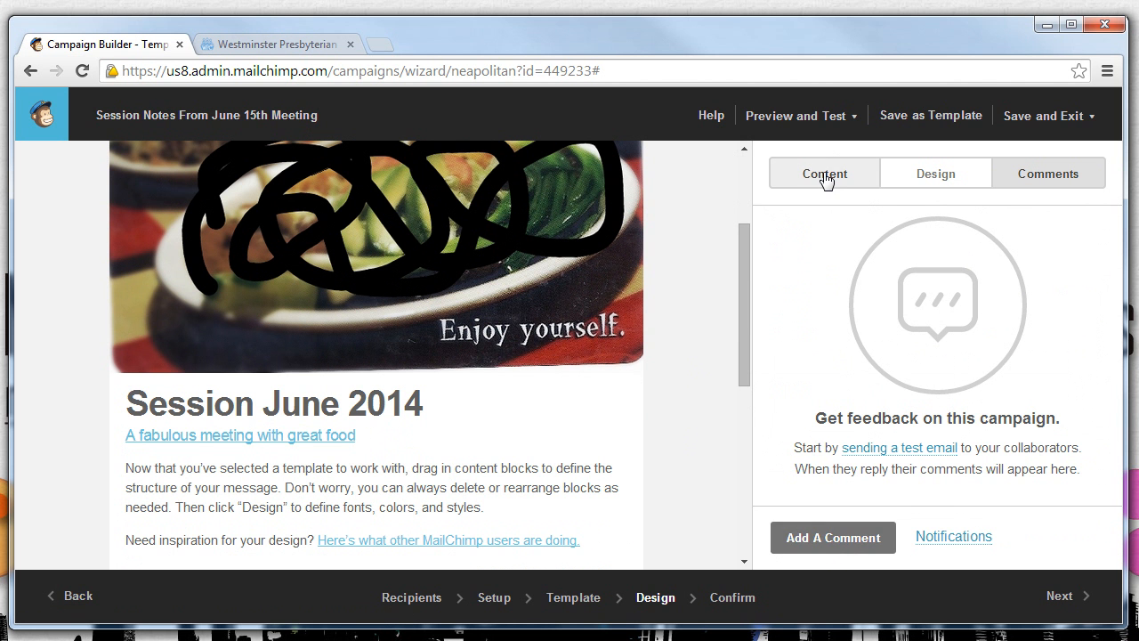
- Examine the available content blocks and check the email preview from the header image down to the social buttons
{"action": "scroll", "coordinate": [937, 516], "scroll_direction": "up", "scroll_amount": 3}
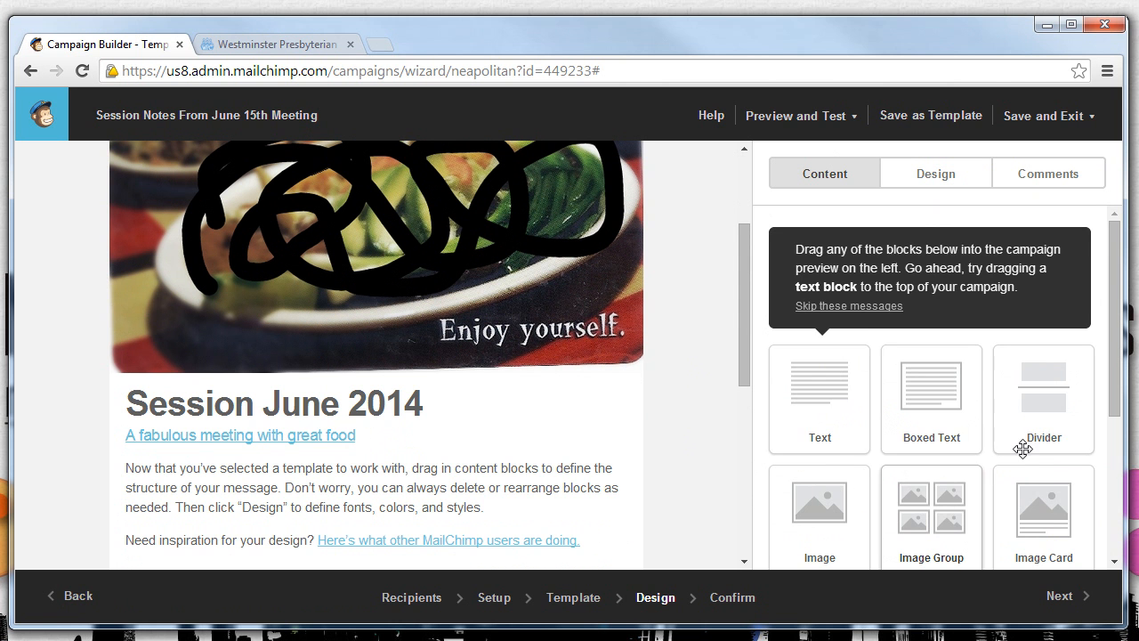
{"action": "mouse_move", "coordinate": [958, 371]}
{"action": "left_mouse_down"}
{"action": "mouse_move", "coordinate": [773, 414]}
{"action": "mouse_move", "coordinate": [399, 437]}
{"action": "mouse_move", "coordinate": [955, 386]}
{"action": "left_mouse_up"}
{"action": "mouse_move", "coordinate": [1052, 393]}
{"action": "left_mouse_down"}
{"action": "mouse_move", "coordinate": [526, 424]}
{"action": "mouse_move", "coordinate": [902, 437]}
{"action": "mouse_move", "coordinate": [1049, 407]}
{"action": "mouse_move", "coordinate": [631, 512]}
{"action": "mouse_move", "coordinate": [1058, 383]}
{"action": "left_mouse_up"}
{"action": "scroll", "coordinate": [1052, 483], "scroll_direction": "down", "scroll_amount": 1}
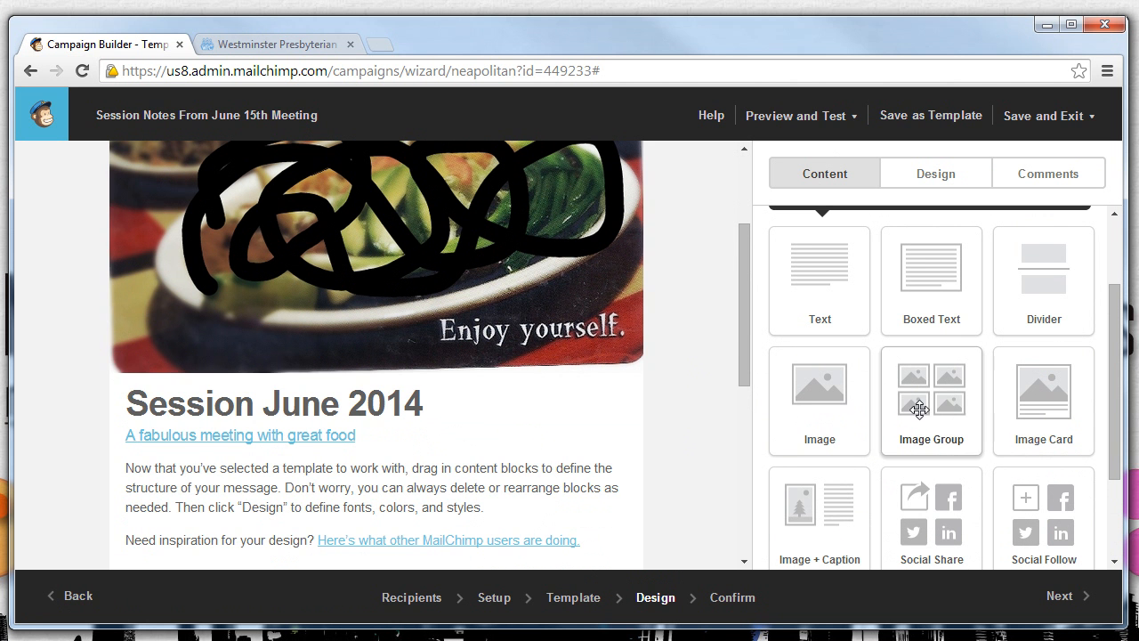
{"action": "mouse_move", "coordinate": [913, 405]}
{"action": "left_mouse_down"}
{"action": "mouse_move", "coordinate": [405, 404]}
{"action": "mouse_move", "coordinate": [935, 409]}
{"action": "left_mouse_up"}
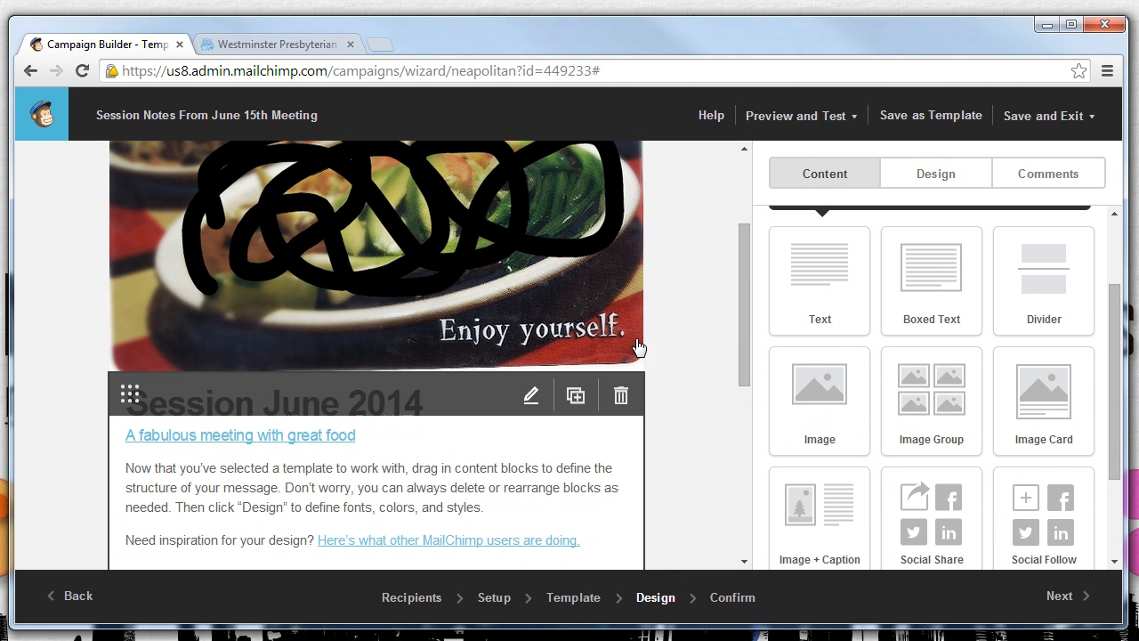
{"action": "scroll", "coordinate": [423, 218], "scroll_direction": "up", "scroll_amount": 2}
{"action": "scroll", "coordinate": [395, 447], "scroll_direction": "down", "scroll_amount": 2}
{"action": "scroll", "coordinate": [395, 448], "scroll_direction": "down", "scroll_amount": 2}
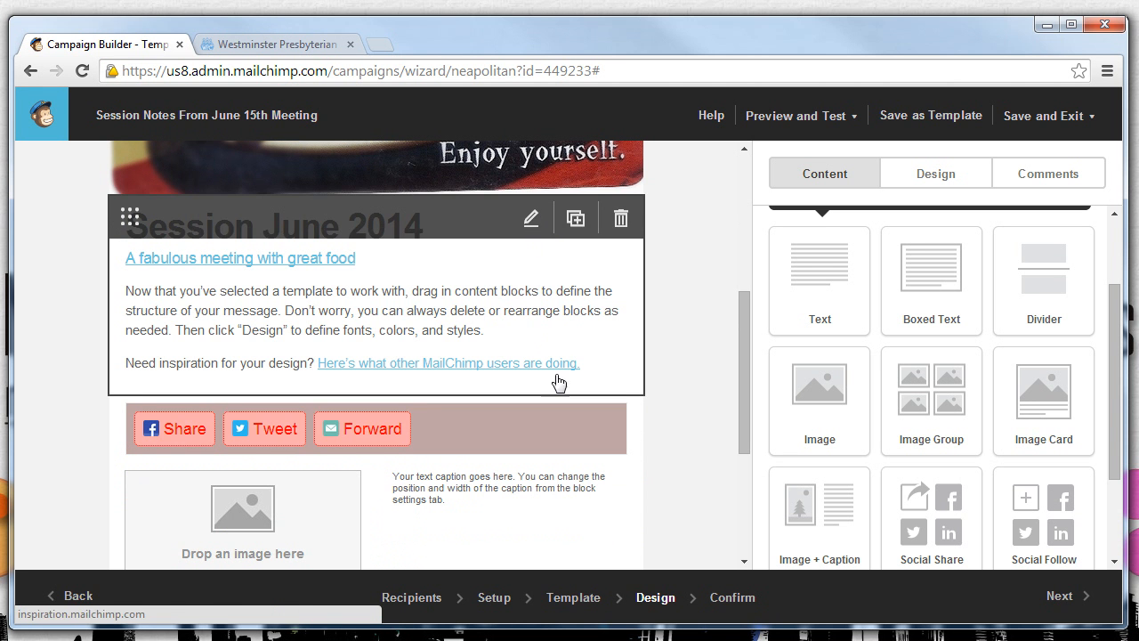
- Proceed to the Confirm stage and review the whole pre-delivery checklist, from List to MonkeyRewards
{"action": "left_click", "coordinate": [1088, 613]}
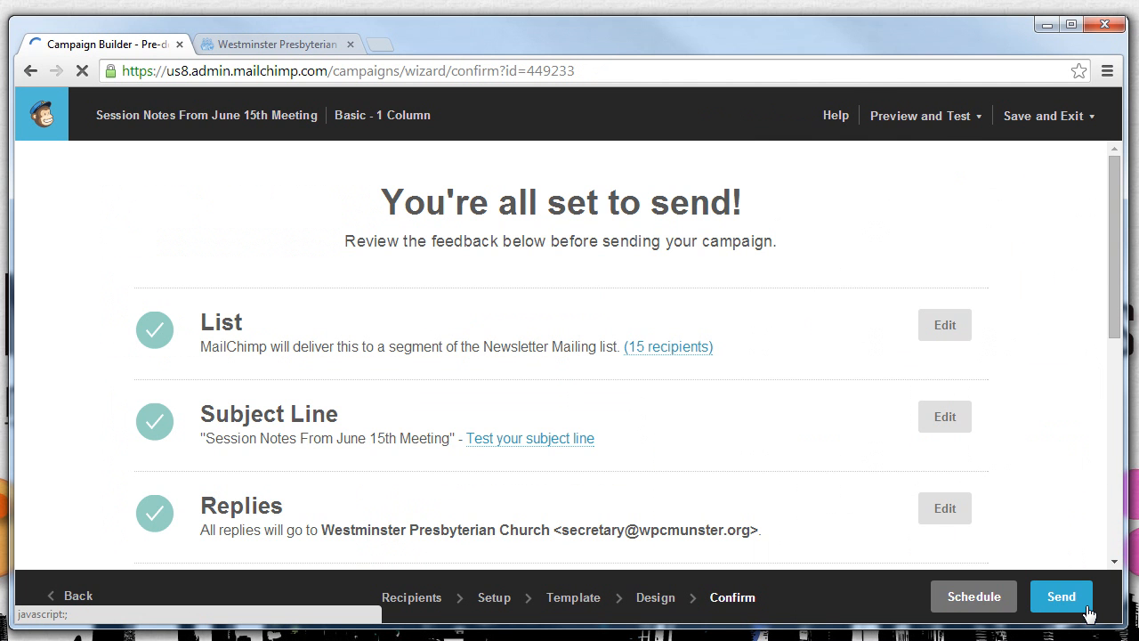
{"action": "scroll", "coordinate": [717, 312], "scroll_direction": "down", "scroll_amount": 4}
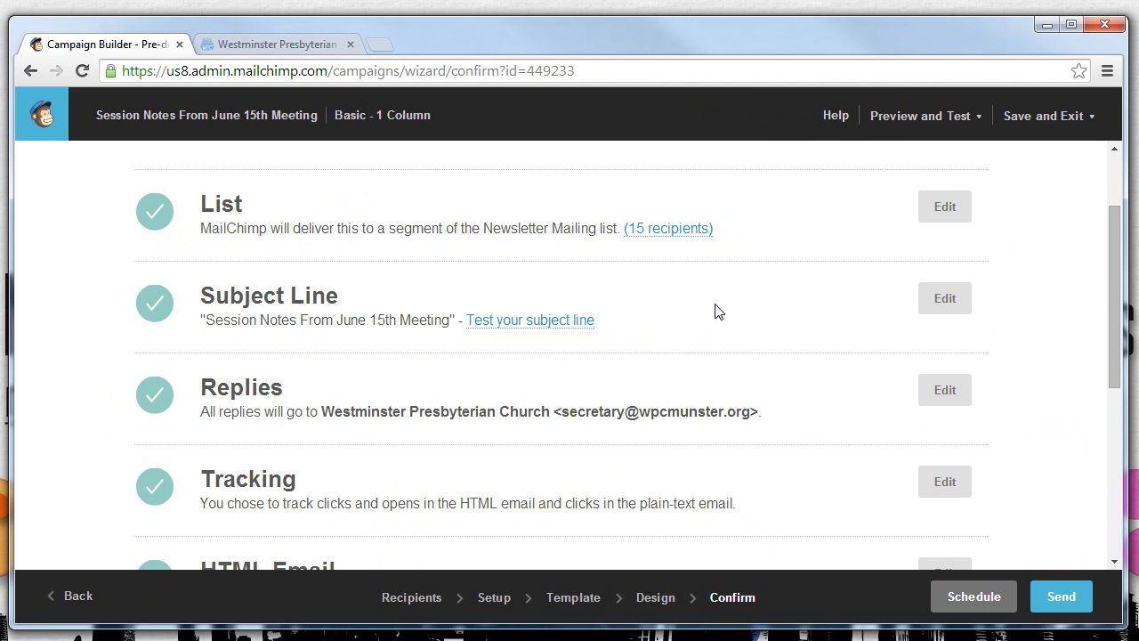
{"action": "scroll", "coordinate": [276, 313], "scroll_direction": "down", "scroll_amount": 2}
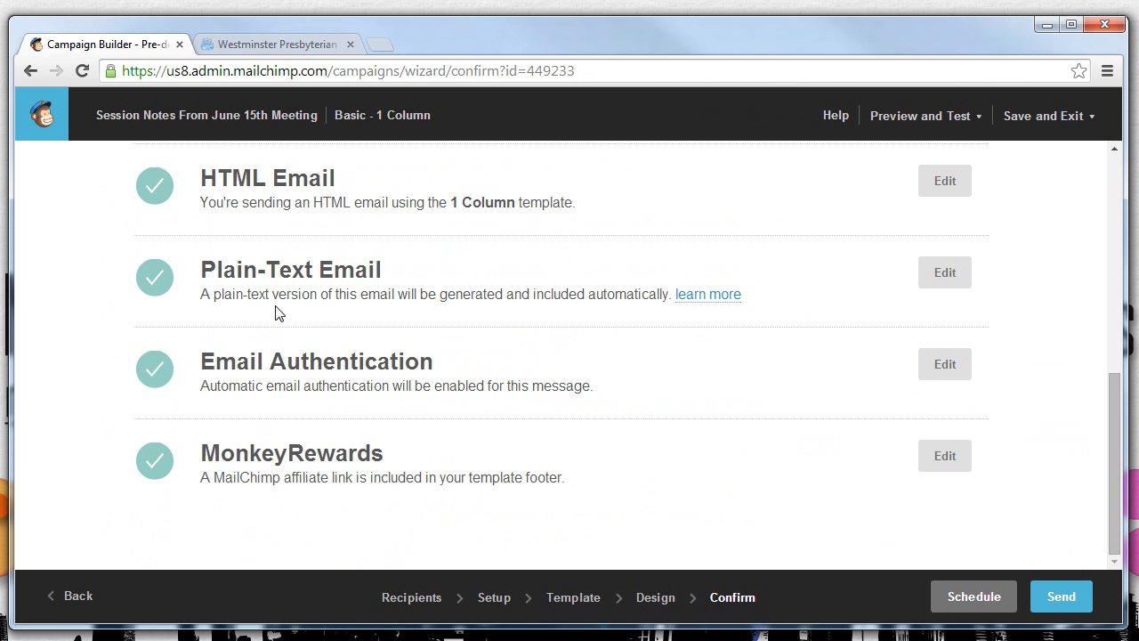
{"action": "scroll", "coordinate": [276, 312], "scroll_direction": "up", "scroll_amount": 5}
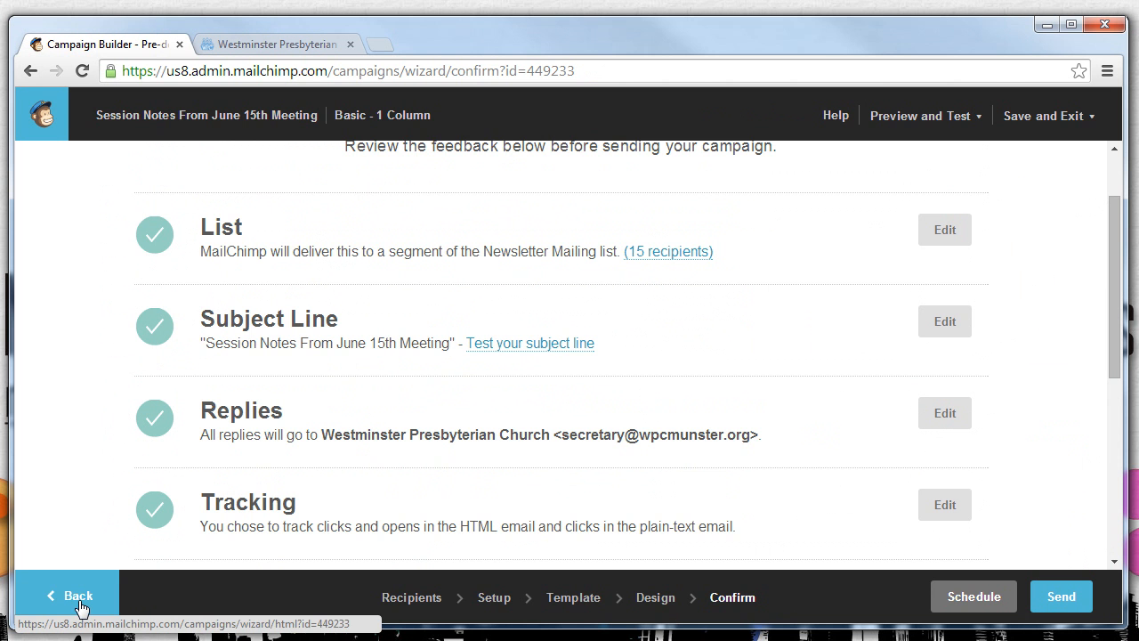
{"action": "scroll", "coordinate": [541, 424], "scroll_direction": "up", "scroll_amount": 1}
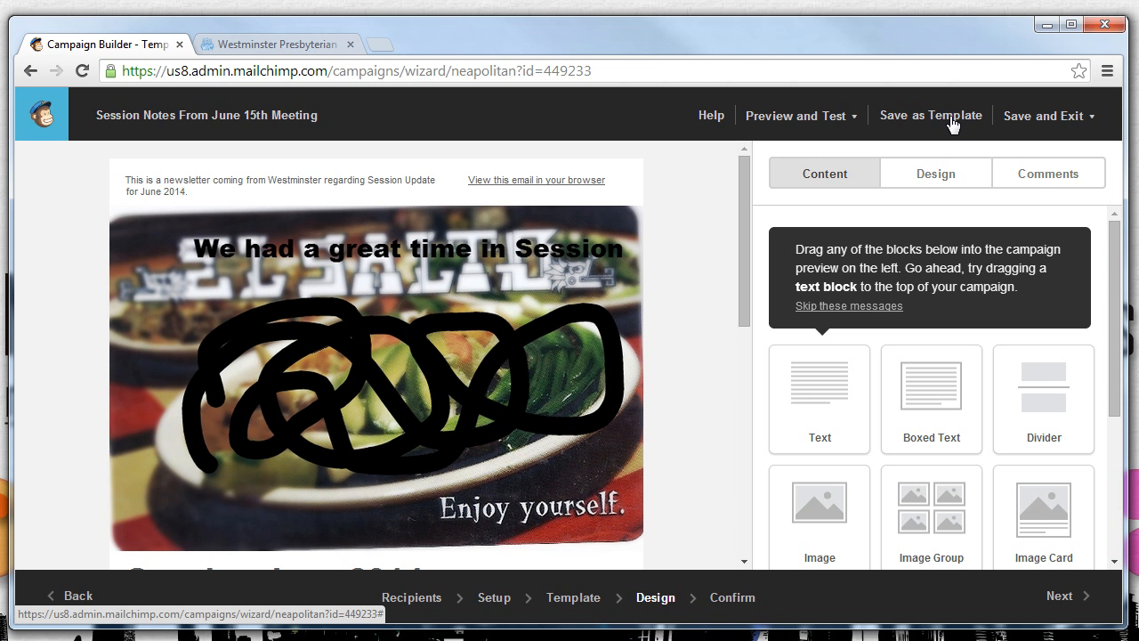
- Check the email layout once more in the Design stage and return to the Confirm stage to recheck the checklist
{"action": "mouse_move", "coordinate": [538, 331]}
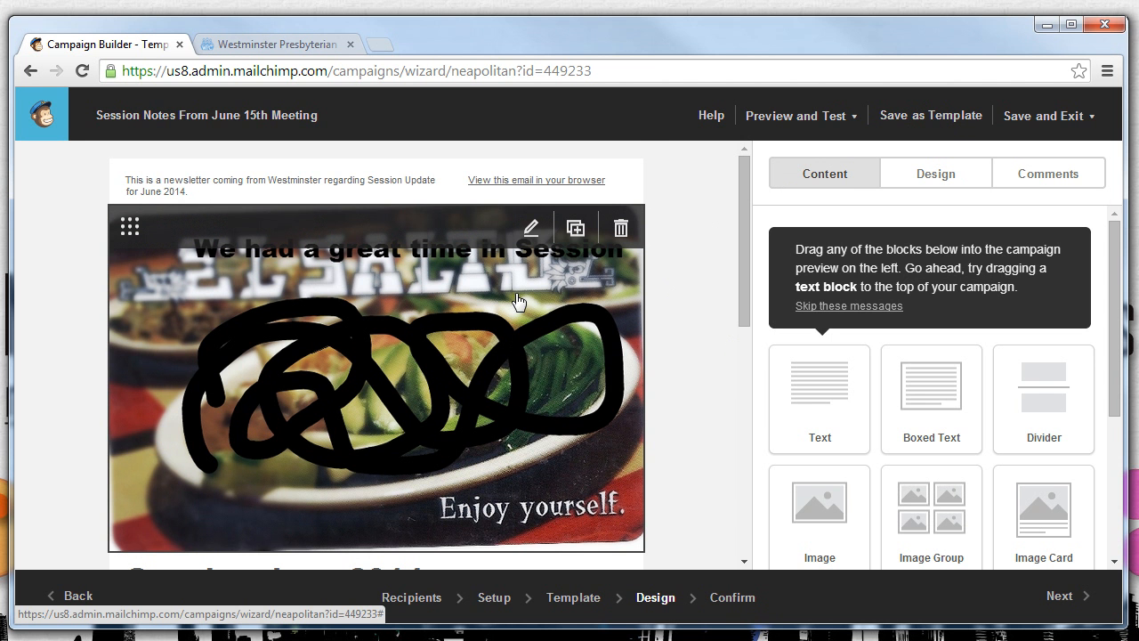
{"action": "scroll", "coordinate": [529, 235], "scroll_direction": "down", "scroll_amount": 4}
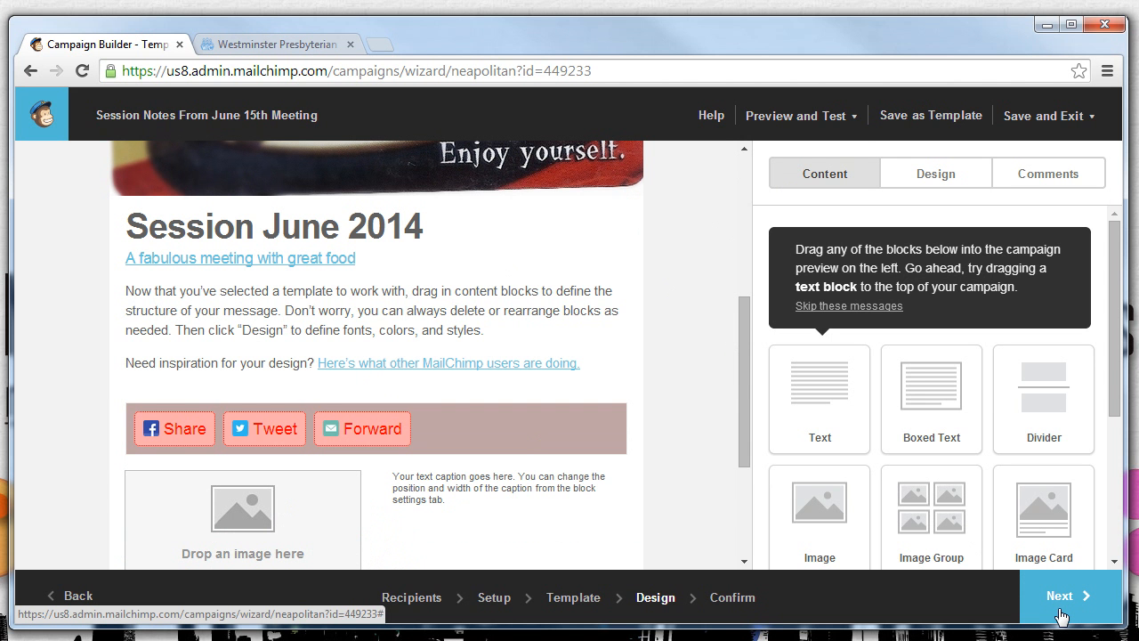
{"action": "left_click", "coordinate": [1061, 615]}
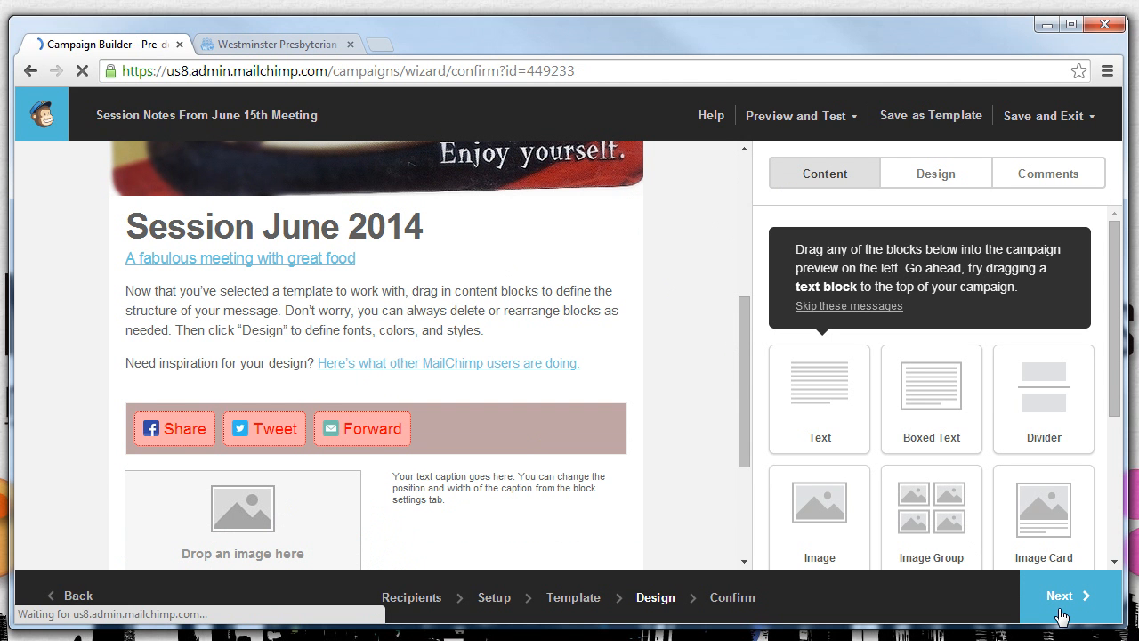
{"action": "scroll", "coordinate": [1009, 402], "scroll_direction": "down", "scroll_amount": 4}
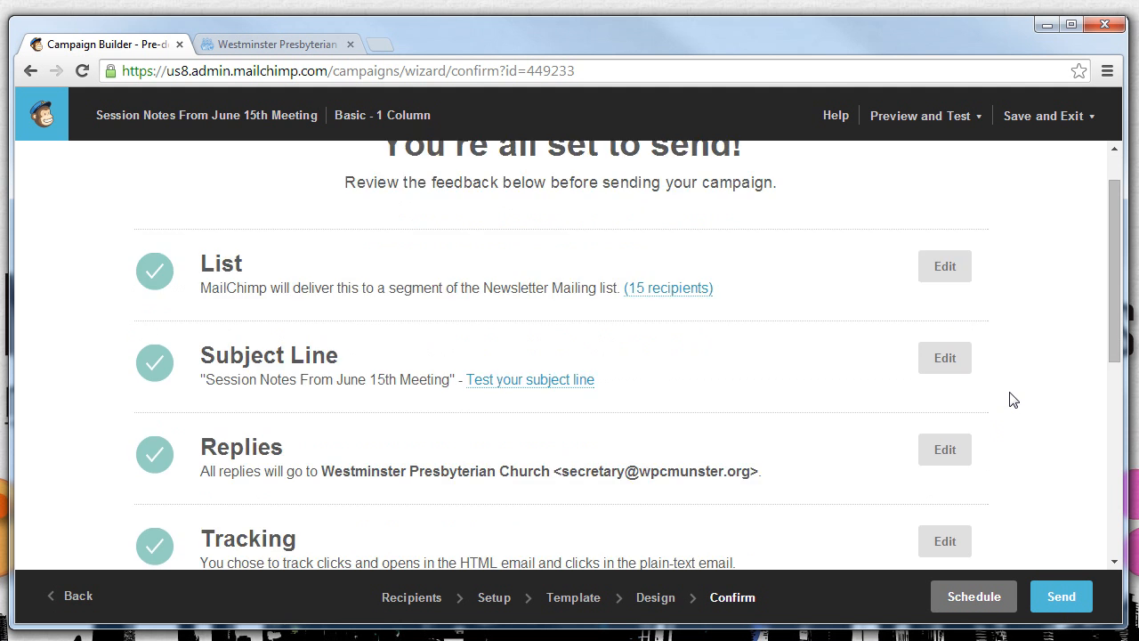
{"action": "scroll", "coordinate": [1009, 399], "scroll_direction": "down", "scroll_amount": 2}
{"action": "scroll", "coordinate": [1013, 398], "scroll_direction": "up", "scroll_amount": 6}
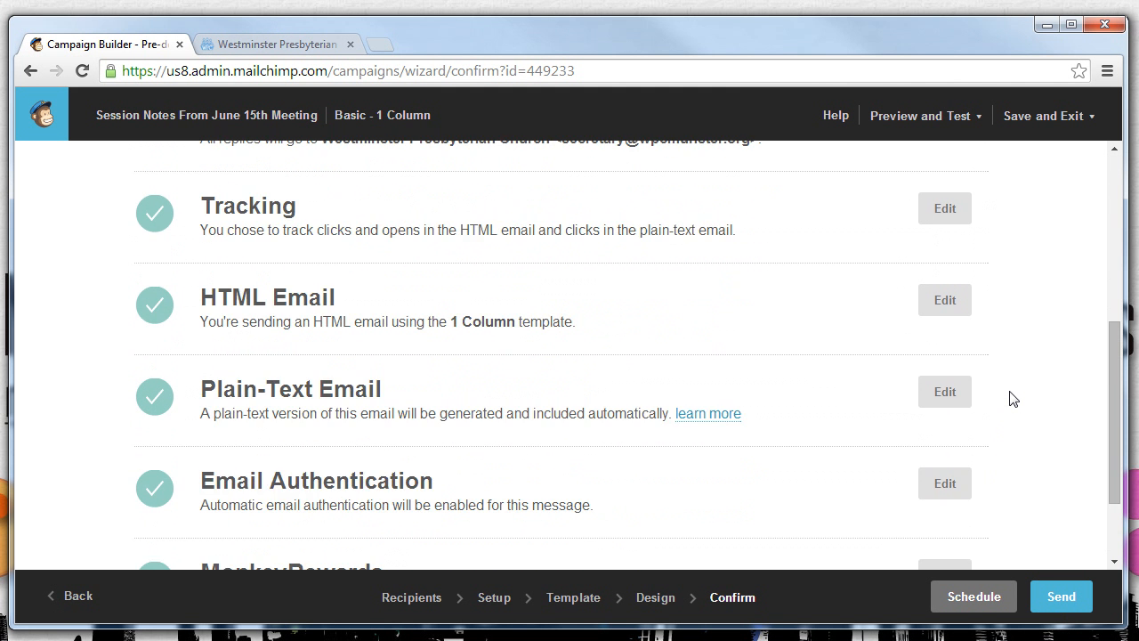
{"action": "scroll", "coordinate": [1011, 399], "scroll_direction": "down", "scroll_amount": 6}
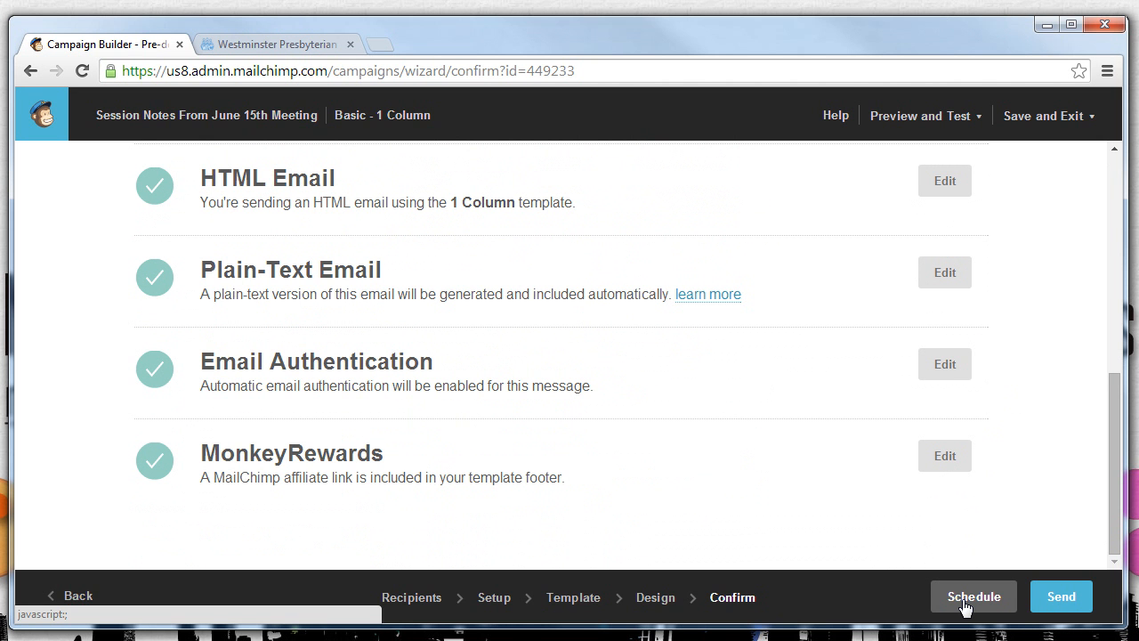
- Open the campaign's scheduling options and examine the delivery date, delivery time and batch delivery settings
{"action": "left_click", "coordinate": [965, 604]}
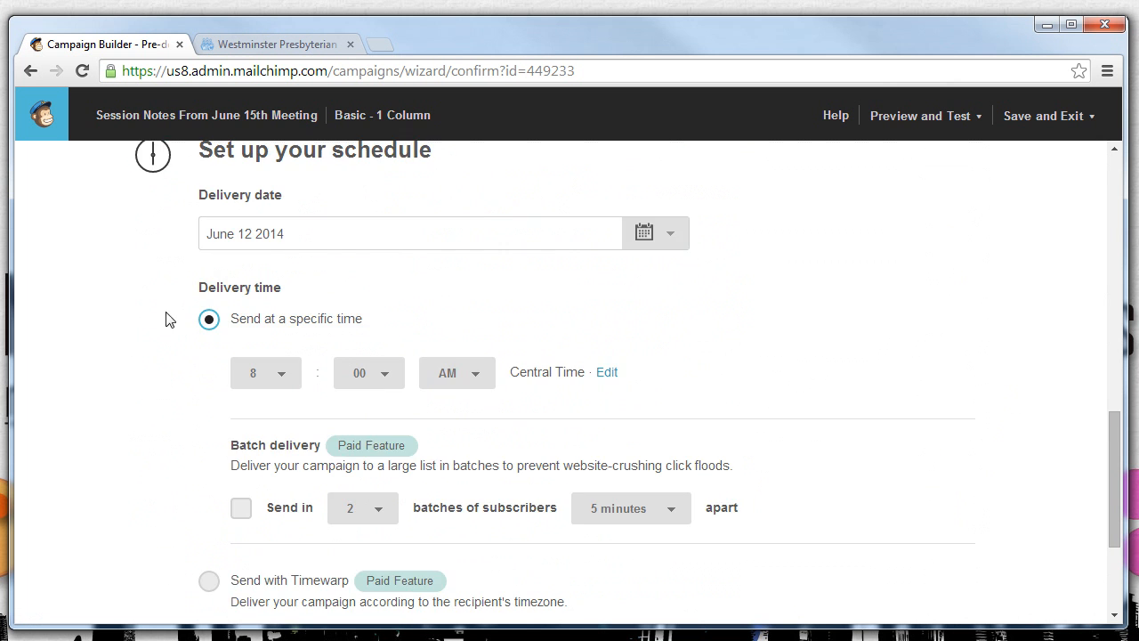
{"action": "scroll", "coordinate": [398, 295], "scroll_direction": "down", "scroll_amount": 3}
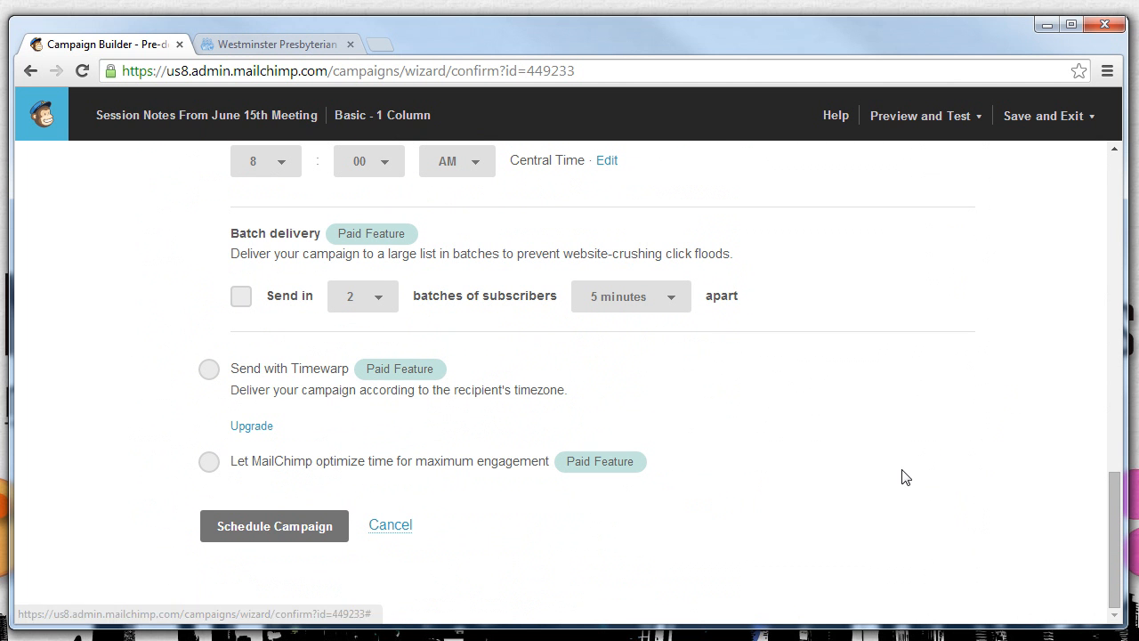
- Save the campaign without scheduling it and exit to the Dashboard
{"action": "left_click", "coordinate": [1084, 127]}
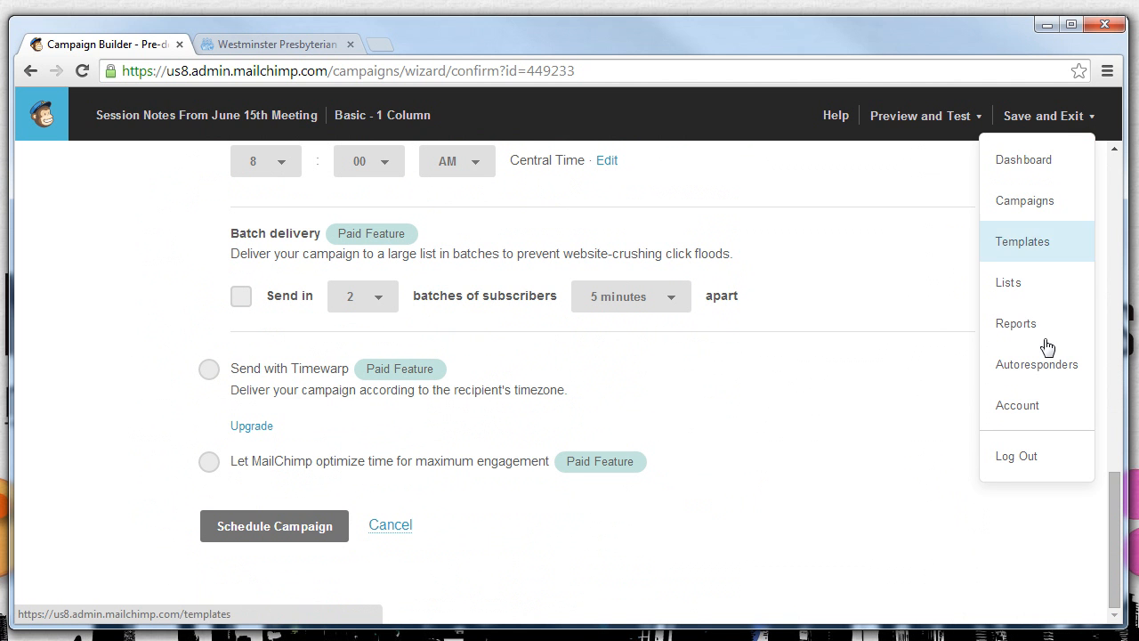
{"action": "left_click", "coordinate": [1030, 164]}
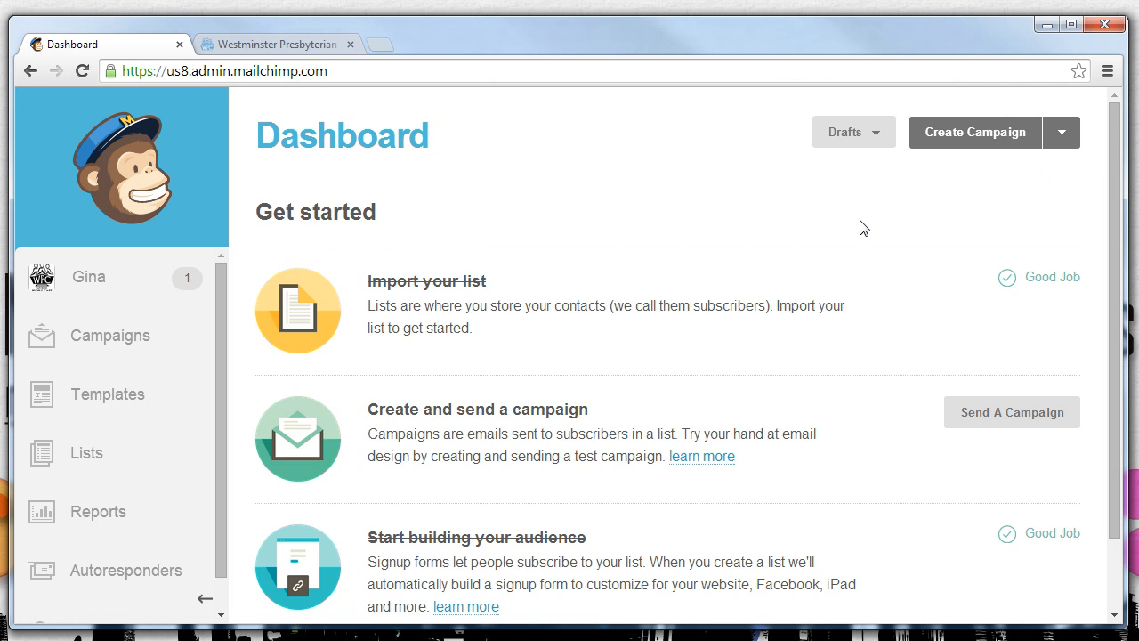
{"action": "scroll", "coordinate": [860, 228], "scroll_direction": "down", "scroll_amount": 2}
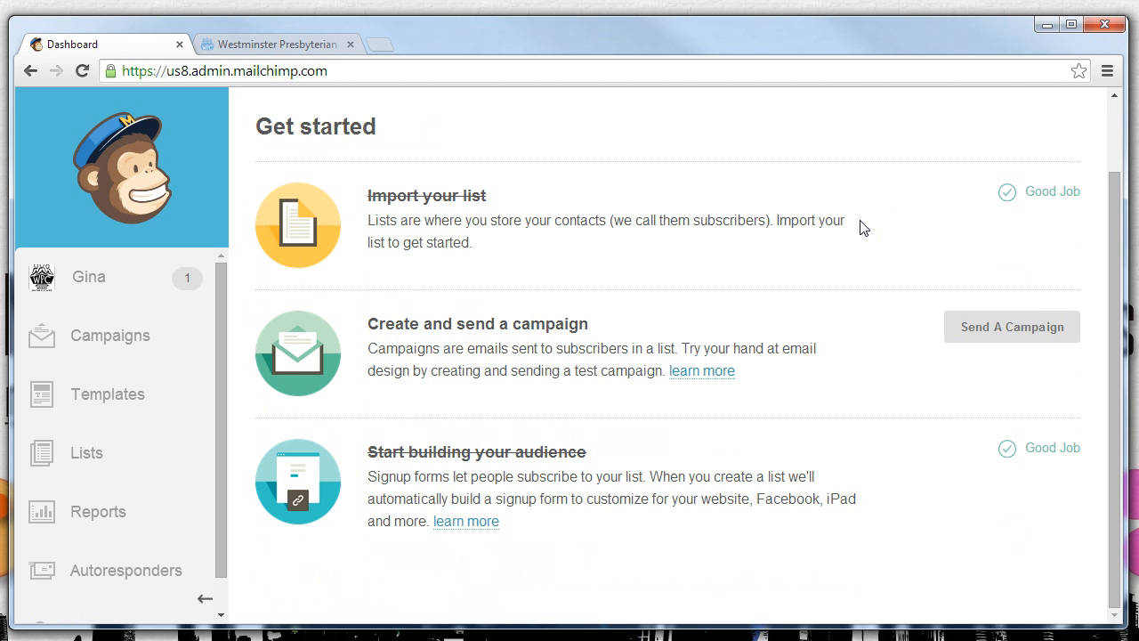